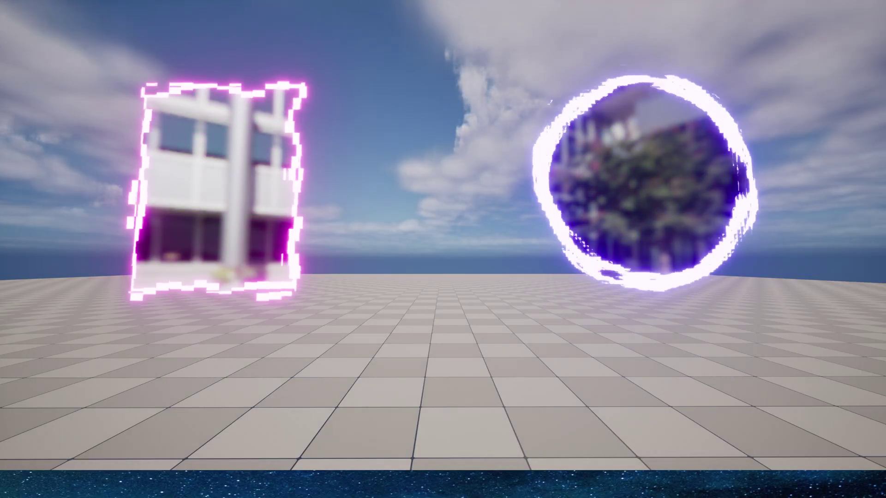
{"action": "key", "text": "w"}
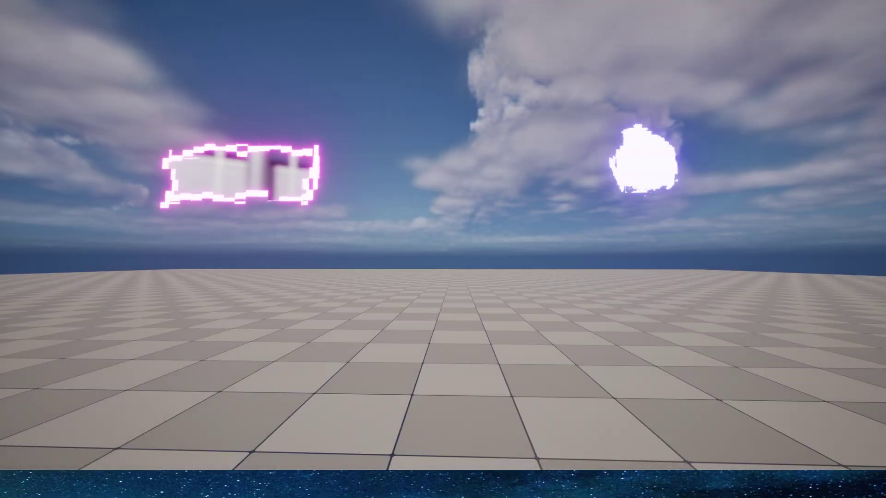
{"action": "key", "text": "Escape"}
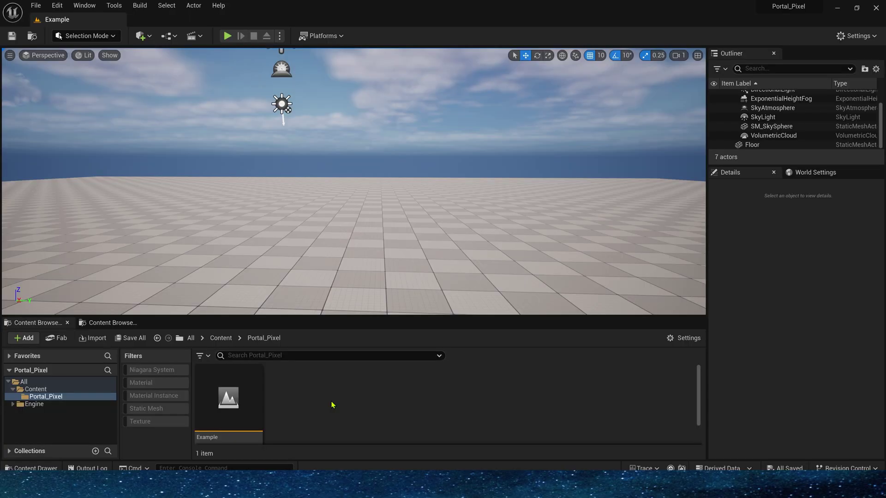
Create a new material named M_Portal_1 in the Portal_Pixel folder and open it for editing.
{"action": "right_click", "coordinate": [332, 405]}
{"action": "left_click", "coordinate": [397, 176]}
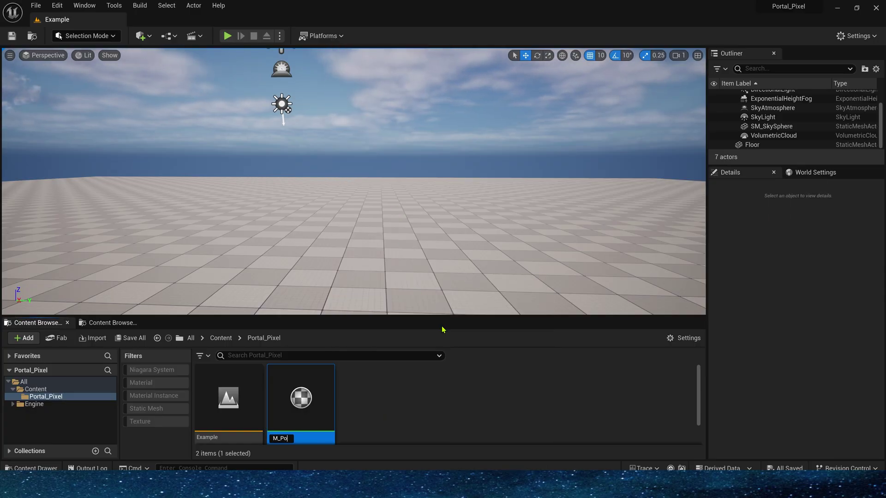
{"action": "type", "text": "M_Portal_1"}
{"action": "key", "text": "Return"}
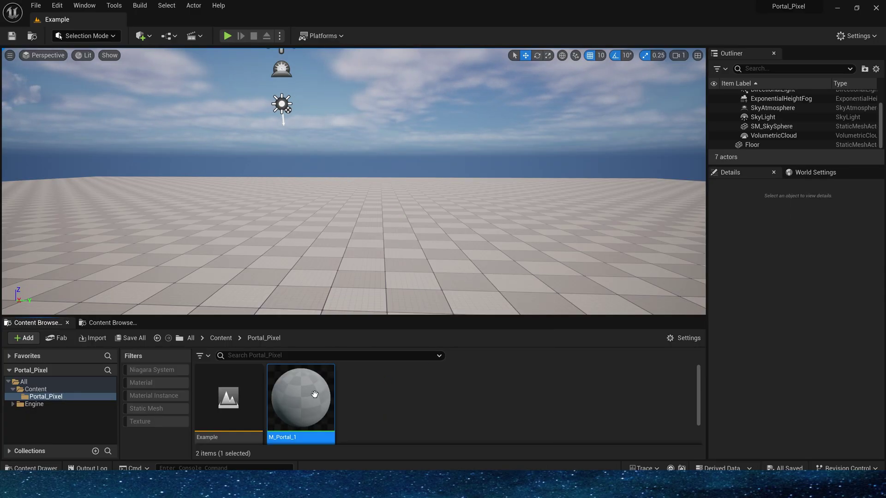
{"action": "double_click", "coordinate": [314, 394]}
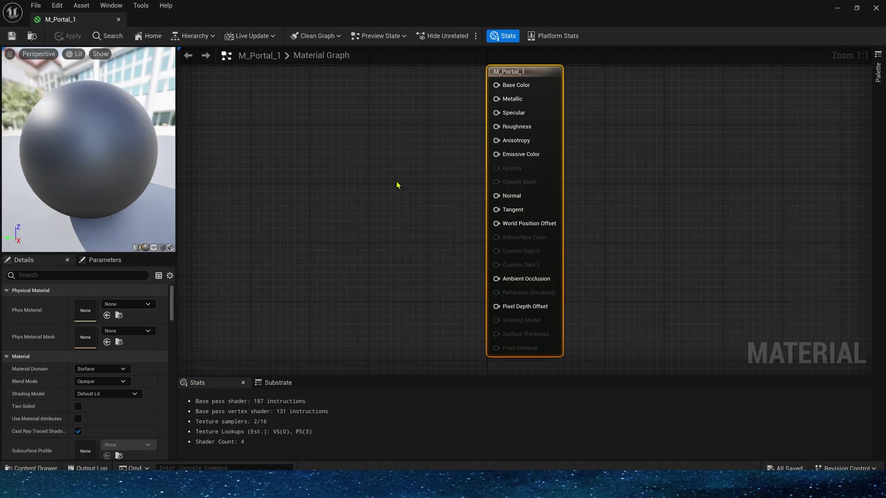
Set the material's blend mode to Translucent and shading model to Unlit, and make it two-sided.
{"action": "left_click", "coordinate": [115, 382]}
{"action": "left_click", "coordinate": [87, 406]}
{"action": "left_click", "coordinate": [104, 394]}
{"action": "left_click", "coordinate": [98, 283]}
{"action": "left_click", "coordinate": [78, 406]}
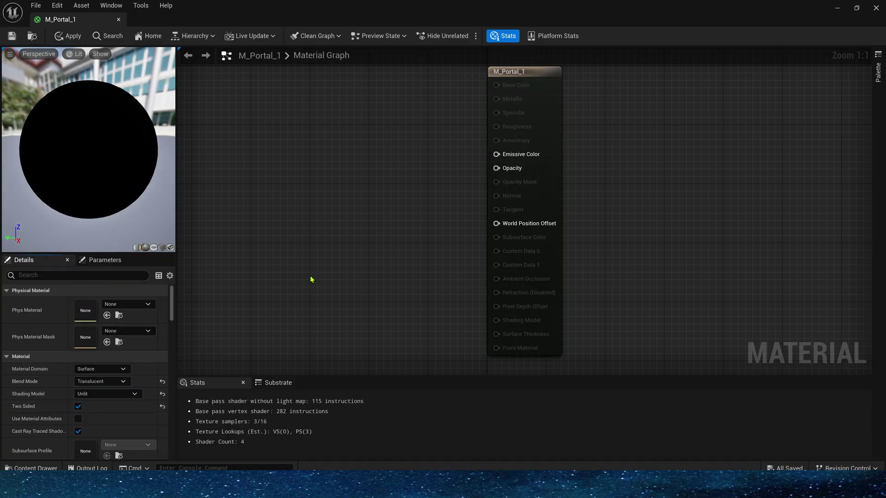
Add a Texture Sample node to the material graph and assign it the TilingNoise05 texture.
{"action": "right_click_drag", "start_coordinate": [311, 277], "coordinate": [527, 279]}
{"action": "right_click_drag", "start_coordinate": [274, 229], "coordinate": [374, 222]}
{"action": "left_click", "coordinate": [374, 205]}
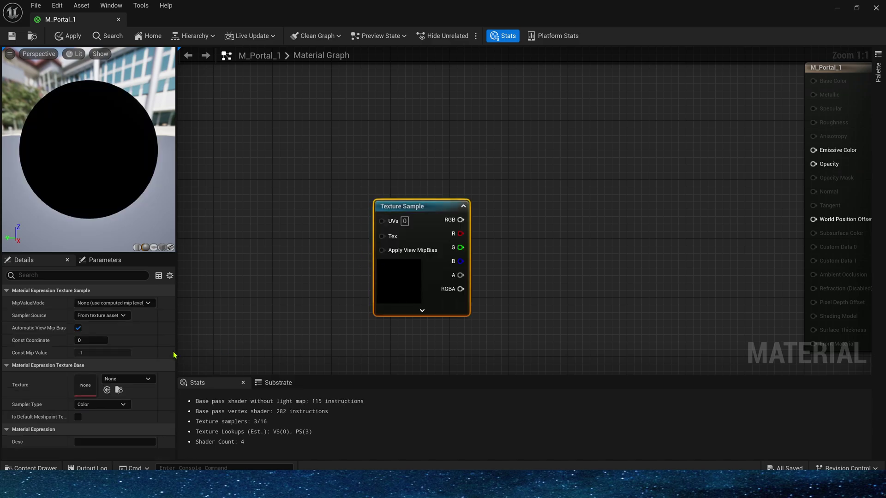
{"action": "left_click", "coordinate": [128, 379]}
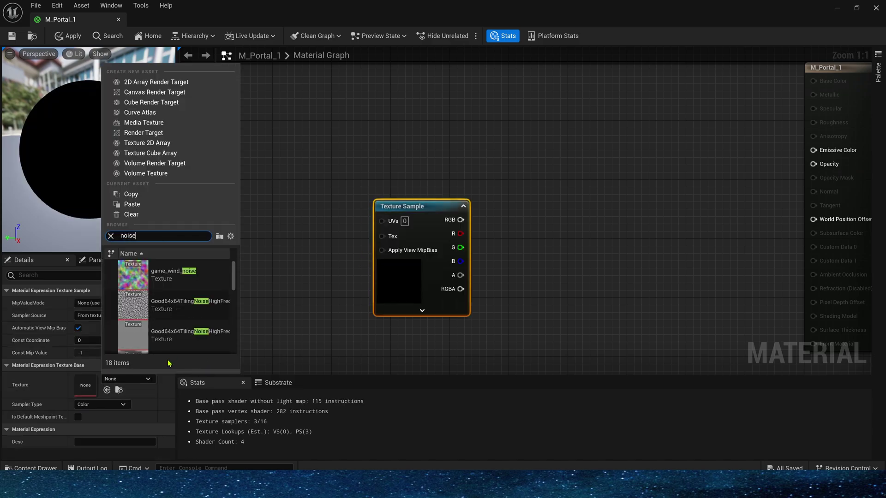
{"action": "scroll", "coordinate": [234, 275], "scroll_direction": "down", "scroll_amount": 1}
{"action": "left_click", "coordinate": [152, 337]}
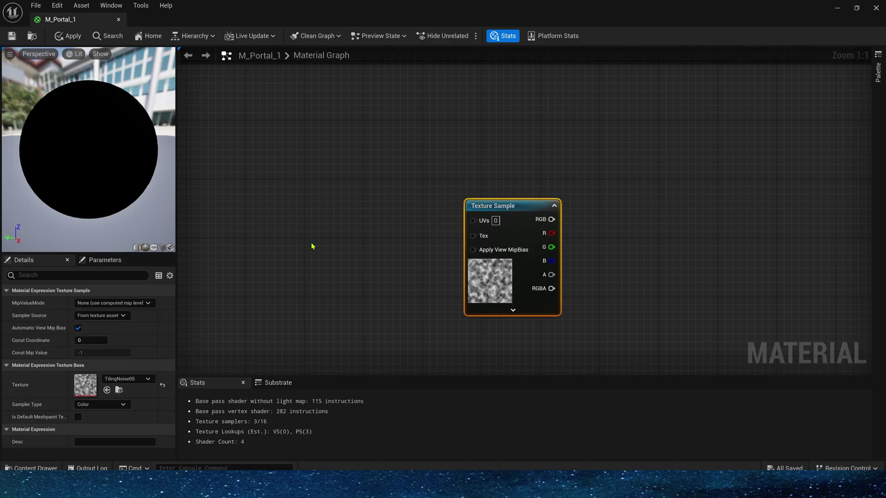
Add TexCoord and Multiply nodes before the Texture Sample and connect the TexCoord to the Multiply's A input.
{"action": "left_click", "coordinate": [258, 195]}
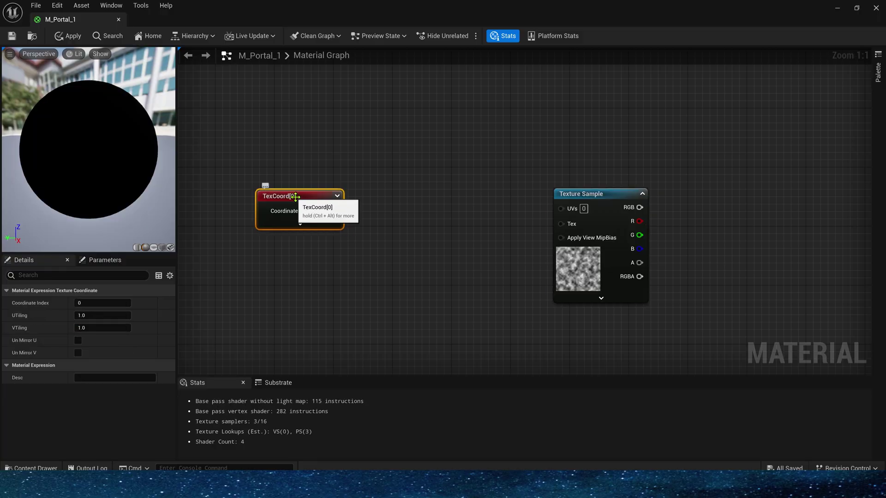
{"action": "key", "text": "m"}
{"action": "left_click", "coordinate": [377, 200]}
{"action": "left_click_drag", "start_coordinate": [334, 210], "coordinate": [385, 217]}
{"action": "left_click_drag", "start_coordinate": [398, 205], "coordinate": [391, 195]}
{"action": "left_click_drag", "start_coordinate": [325, 180], "coordinate": [406, 240]}
Chain a Floor node and a Divide node after the Multiply, moving the Texture Sample aside to make room.
{"action": "left_click_drag", "start_coordinate": [384, 196], "coordinate": [474, 217]}
{"action": "left_click", "coordinate": [355, 208]}
{"action": "type", "text": "floor"}
{"action": "key", "text": "Return"}
{"action": "key", "text": "d"}
{"action": "left_click", "coordinate": [465, 201]}
{"action": "left_click_drag", "start_coordinate": [485, 211], "coordinate": [529, 214]}
{"action": "left_click_drag", "start_coordinate": [575, 194], "coordinate": [673, 188]}
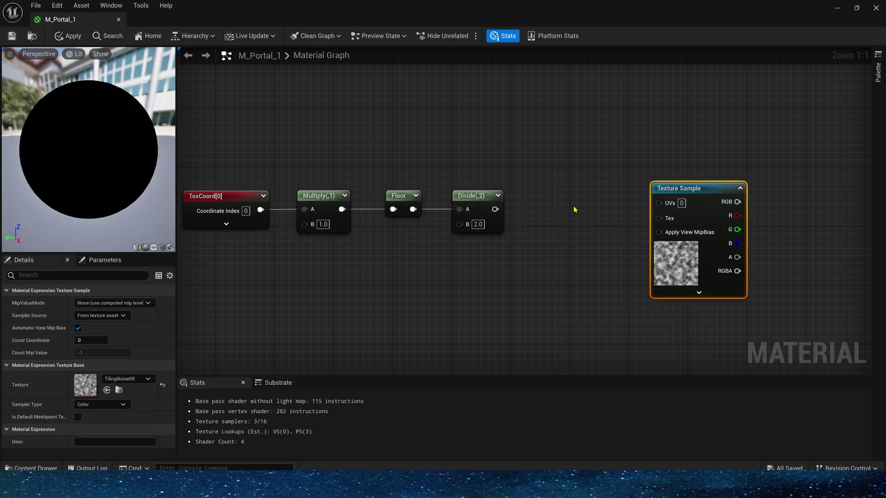
Insert a Panner node between the Divide output and the Texture Sample's UVs input, and line up the nodes.
{"action": "left_click", "coordinate": [560, 211]}
{"action": "key", "text": "p"}
{"action": "left_click", "coordinate": [547, 197]}
{"action": "left_click_drag", "start_coordinate": [494, 209], "coordinate": [556, 215]}
{"action": "left_click_drag", "start_coordinate": [575, 208], "coordinate": [553, 204]}
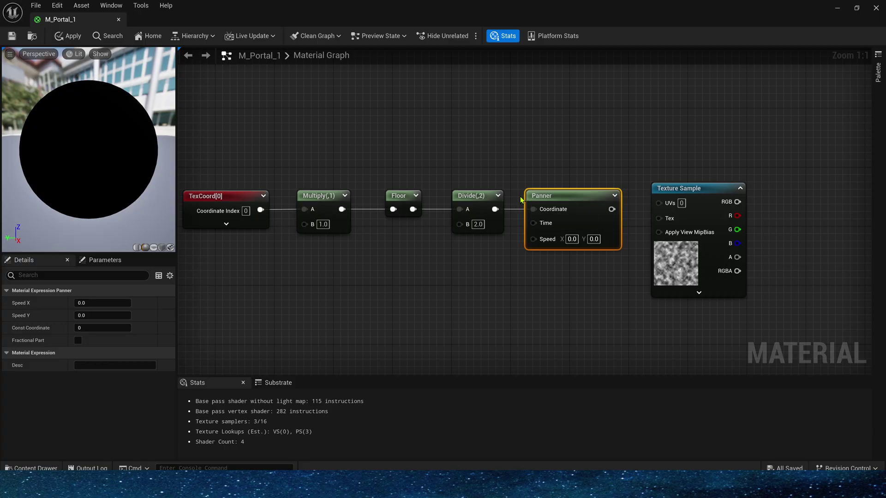
{"action": "left_click_drag", "start_coordinate": [658, 204], "coordinate": [659, 203]}
{"action": "left_click_drag", "start_coordinate": [683, 188], "coordinate": [675, 195]}
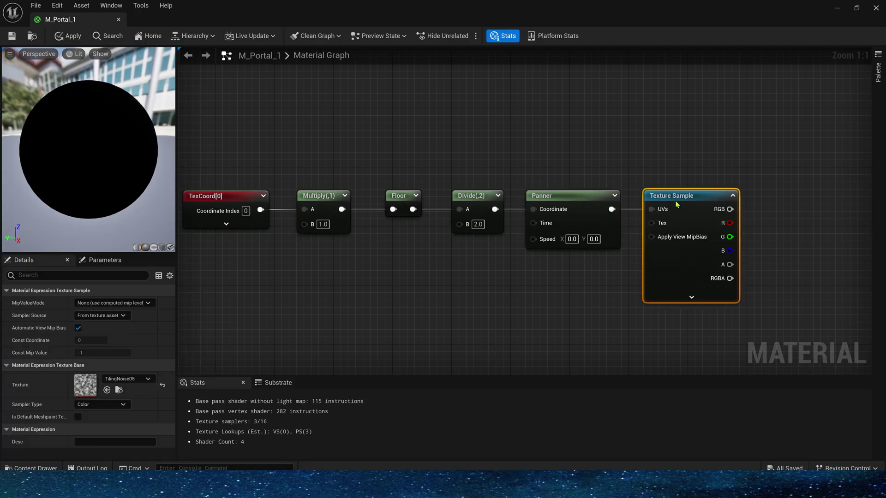
Add a constant of 24 below the TexCoord and feed it into the B inputs of Multiply and Divide.
{"action": "key", "text": "1"}
{"action": "left_click", "coordinate": [247, 260]}
{"action": "left_click_drag", "start_coordinate": [301, 279], "coordinate": [305, 223]}
{"action": "left_click_drag", "start_coordinate": [300, 279], "coordinate": [459, 225]}
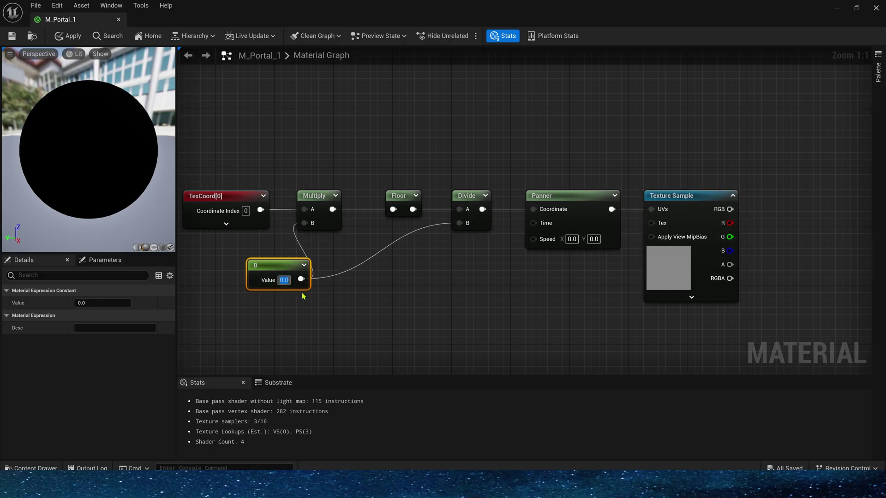
{"action": "type", "text": "24"}
{"action": "key", "text": "Return"}
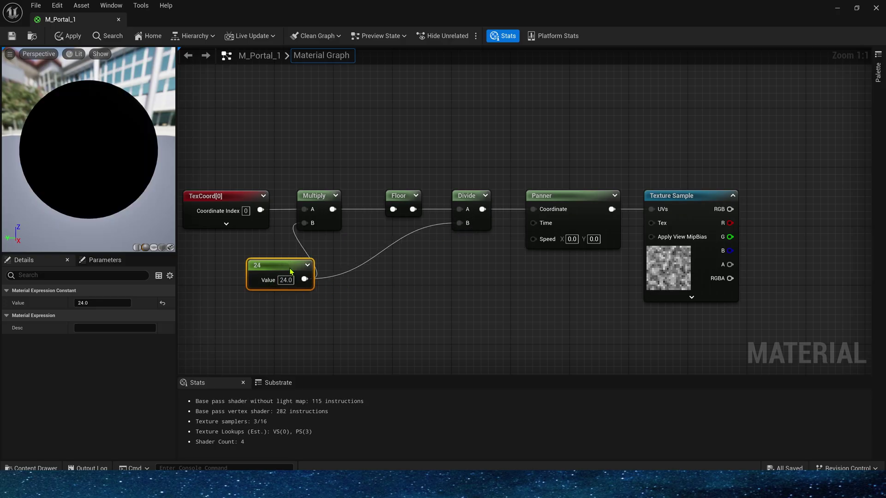
{"action": "left_click_drag", "start_coordinate": [288, 269], "coordinate": [256, 265]}
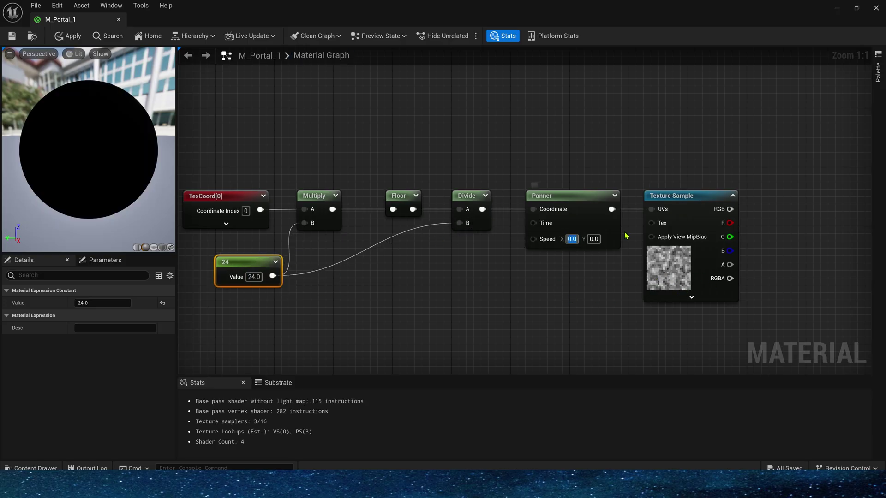
Set the Panner speed to 0.1 in X and 0.2 in Y.
{"action": "type", "text": "0.1"}
{"action": "key", "text": "Tab"}
{"action": "type", "text": "0.2"}
{"action": "key", "text": "Return"}
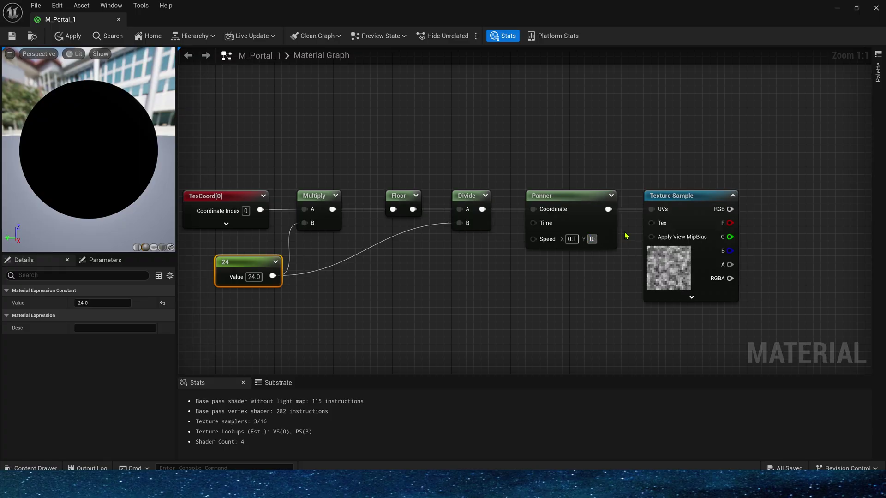
Multiply the Texture Sample's red channel by 0.1 using a new Multiply node.
{"action": "right_click_drag", "start_coordinate": [607, 248], "coordinate": [510, 251]}
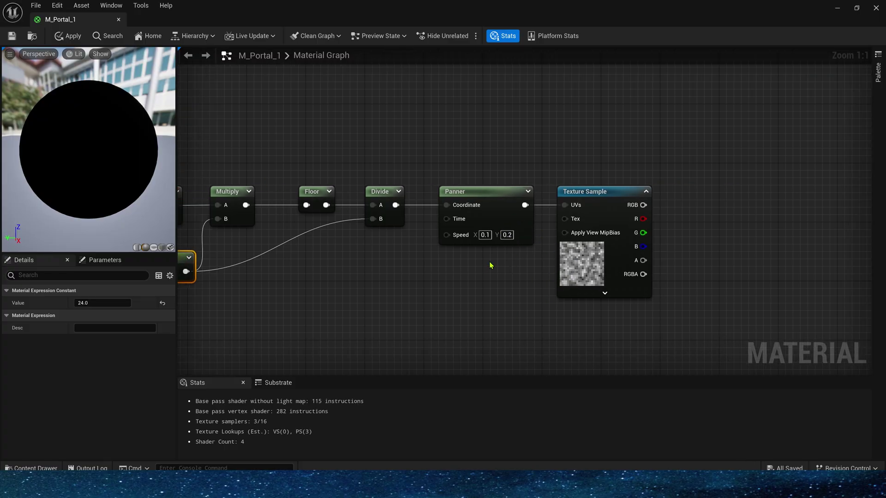
{"action": "left_click", "coordinate": [255, 37]}
{"action": "left_click", "coordinate": [255, 37]}
{"action": "right_click_drag", "start_coordinate": [719, 203], "coordinate": [491, 241]}
{"action": "left_click", "coordinate": [491, 241]}
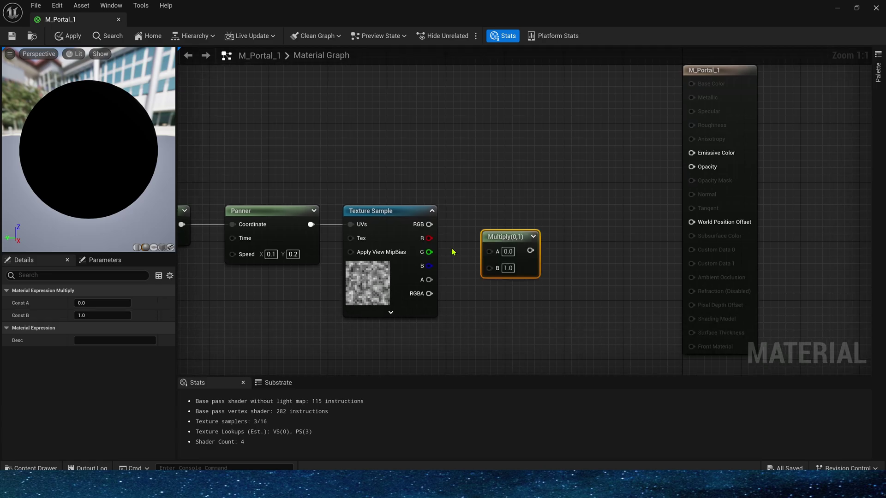
{"action": "left_click", "coordinate": [454, 251]}
{"action": "left_click_drag", "start_coordinate": [429, 238], "coordinate": [504, 229]}
{"action": "left_click", "coordinate": [511, 255]}
{"action": "type", "text": "0.1"}
{"action": "key", "text": "Return"}
Move the M_Portal_1 output node farther from the new Multiply node to free up graph space.
{"action": "right_click_drag", "start_coordinate": [560, 166], "coordinate": [491, 210]}
{"action": "scroll", "coordinate": [490, 210], "scroll_direction": "down", "scroll_amount": 2}
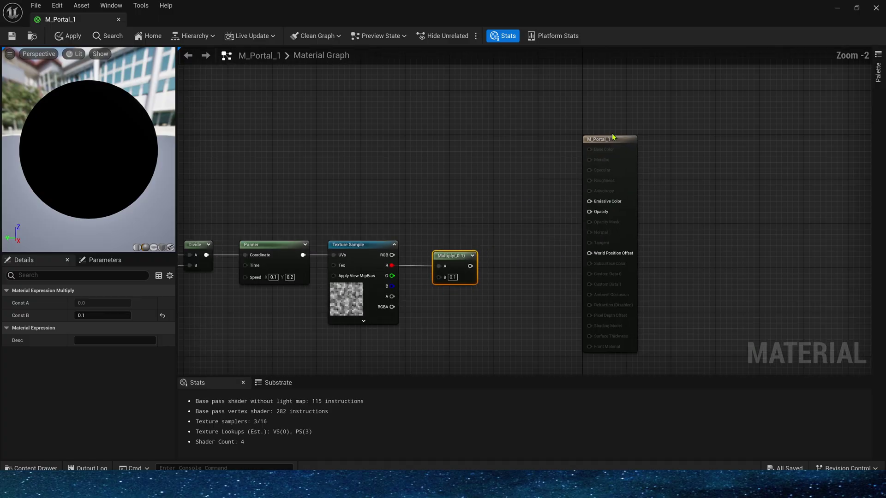
{"action": "left_click_drag", "start_coordinate": [614, 138], "coordinate": [757, 138]}
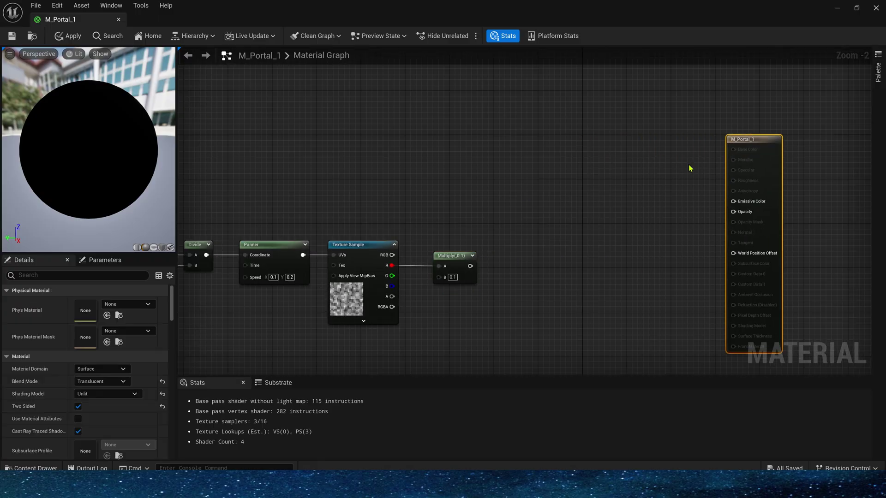
Add a second TexCoord above the noise chain and sum it with the 0.1 Multiply output in an Add node.
{"action": "key", "text": "u"}
{"action": "left_click", "coordinate": [392, 162]}
{"action": "scroll", "coordinate": [422, 179], "scroll_direction": "up", "scroll_amount": 2}
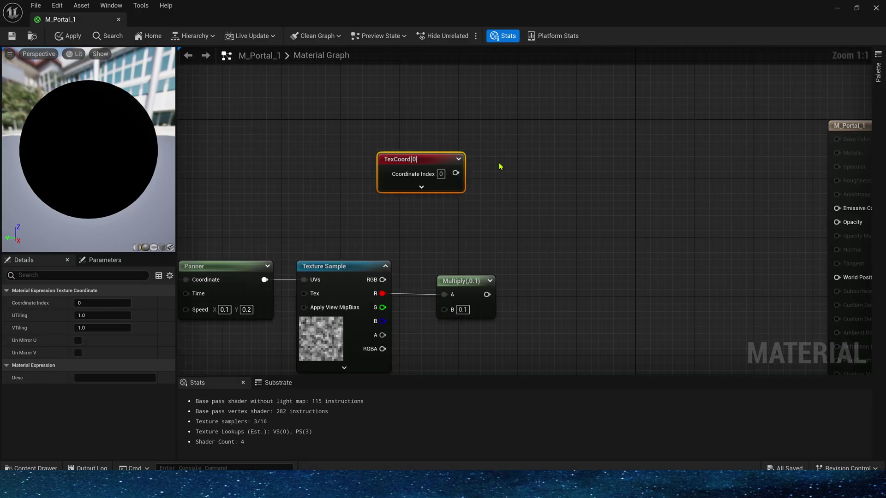
{"action": "key", "text": "a"}
{"action": "left_click", "coordinate": [508, 156]}
{"action": "left_click_drag", "start_coordinate": [456, 173], "coordinate": [516, 172]}
{"action": "left_click_drag", "start_coordinate": [486, 294], "coordinate": [515, 185]}
Preview the Add node's distorted UV result on a plane mesh, then stop previewing the node.
{"action": "key", "text": "space"}
{"action": "left_click", "coordinate": [153, 247]}
{"action": "mouse_move", "coordinate": [69, 152]}
{"action": "right_mouse_down"}
{"action": "mouse_move", "coordinate": [69, 129]}
{"action": "mouse_move", "coordinate": [69, 152]}
{"action": "right_mouse_up"}
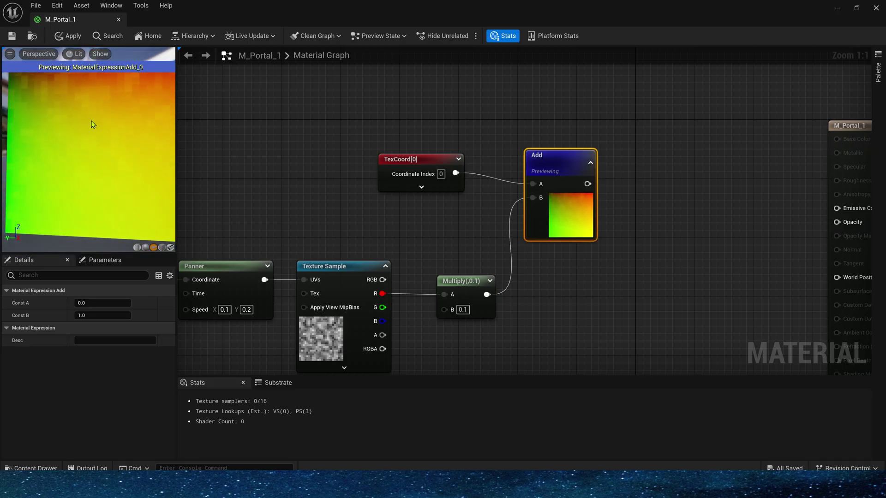
{"action": "right_click", "coordinate": [576, 160]}
{"action": "left_click", "coordinate": [613, 173]}
Move the whole noise node chain farther away from the second TexCoord and the Add node.
{"action": "scroll", "coordinate": [278, 239], "scroll_direction": "down", "scroll_amount": 3}
{"action": "right_click_drag", "start_coordinate": [466, 240], "coordinate": [748, 159]}
{"action": "left_click", "coordinate": [279, 239]}
{"action": "left_click_drag", "start_coordinate": [750, 166], "coordinate": [322, 277]}
{"action": "left_click_drag", "start_coordinate": [735, 214], "coordinate": [591, 190]}
{"action": "scroll", "coordinate": [591, 193], "scroll_direction": "up", "scroll_amount": 1}
{"action": "right_click_drag", "start_coordinate": [590, 193], "coordinate": [375, 222]}
Place a second Add node below the first, fed by the same TexCoord and 0.1 Multiply outputs.
{"action": "left_click", "coordinate": [599, 194]}
{"action": "key", "text": "a"}
{"action": "left_click", "coordinate": [600, 223]}
{"action": "left_click_drag", "start_coordinate": [524, 155], "coordinate": [595, 234]}
{"action": "left_click_drag", "start_coordinate": [594, 245], "coordinate": [388, 224]}
{"action": "left_click", "coordinate": [626, 146]}
Create a named reroute declaration called Pixel and connect the 0.1 Multiply output to it.
{"action": "right_click", "coordinate": [438, 234]}
{"action": "type", "text": "named"}
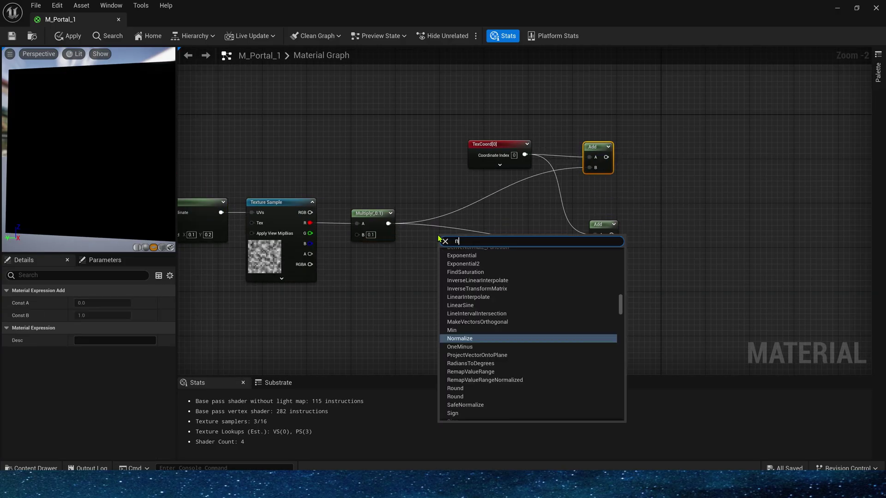
{"action": "key", "text": "Return"}
{"action": "scroll", "coordinate": [470, 270], "scroll_direction": "up", "scroll_amount": 2}
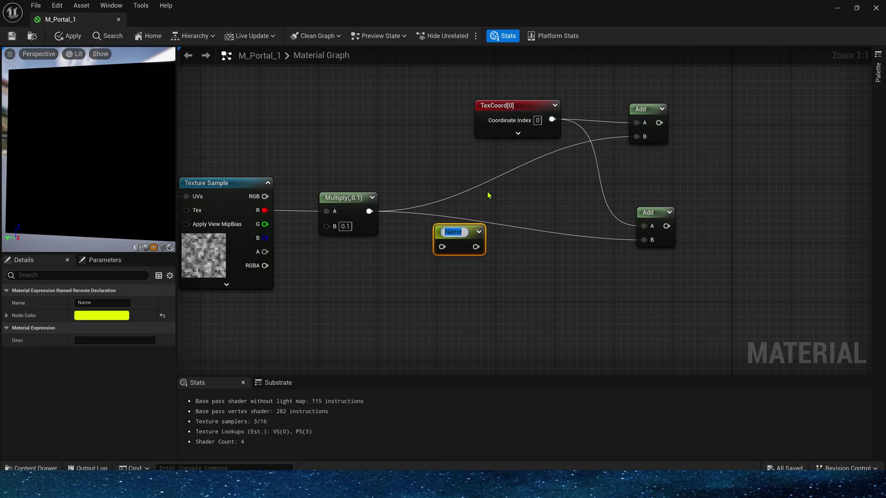
{"action": "type", "text": "Pixel"}
{"action": "key", "text": "Return"}
{"action": "left_click", "coordinate": [470, 191]}
{"action": "left_click_drag", "start_coordinate": [369, 211], "coordinate": [442, 245]}
Add two Pixel reroute usage nodes and connect one to the B input of each Add node.
{"action": "right_click", "coordinate": [517, 247]}
{"action": "left_click", "coordinate": [528, 265]}
{"action": "left_click", "coordinate": [538, 276]}
{"action": "left_click_drag", "start_coordinate": [544, 266], "coordinate": [644, 240]}
{"action": "key", "text": "ctrl+d"}
{"action": "left_click_drag", "start_coordinate": [581, 153], "coordinate": [637, 137]}
Tidy the layout by placing the Pixel declaration beside the Multiply and the Pixel usages beside their Add nodes.
{"action": "left_click_drag", "start_coordinate": [447, 232], "coordinate": [406, 199]}
{"action": "left_click", "coordinate": [467, 209]}
{"action": "right_click_drag", "start_coordinate": [582, 149], "coordinate": [417, 193]}
{"action": "left_click_drag", "start_coordinate": [487, 154], "coordinate": [516, 146]}
{"action": "left_click_drag", "start_coordinate": [411, 182], "coordinate": [462, 173]}
{"action": "left_click_drag", "start_coordinate": [490, 256], "coordinate": [512, 256]}
{"action": "left_click_drag", "start_coordinate": [367, 297], "coordinate": [448, 271]}
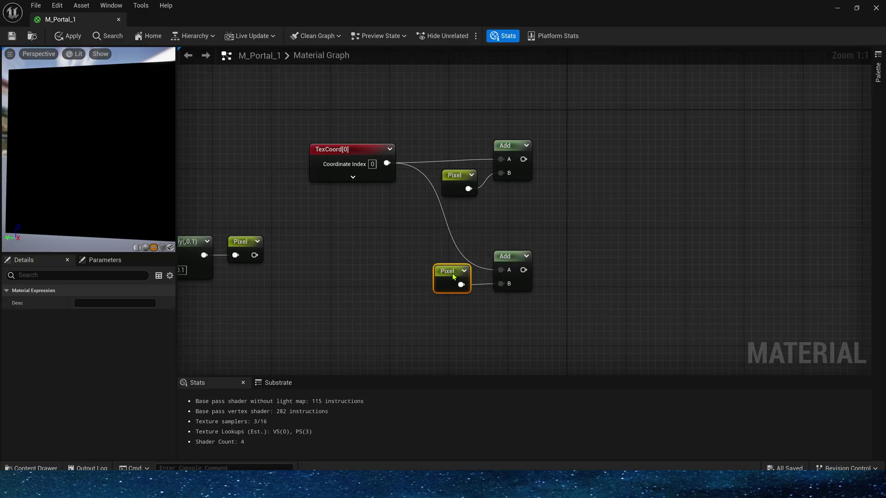
Expand the previews of both Add nodes and align the upper Add and its Pixel node with those below.
{"action": "mouse_move", "coordinate": [528, 255]}
{"action": "left_click_drag", "start_coordinate": [529, 143], "coordinate": [533, 148]}
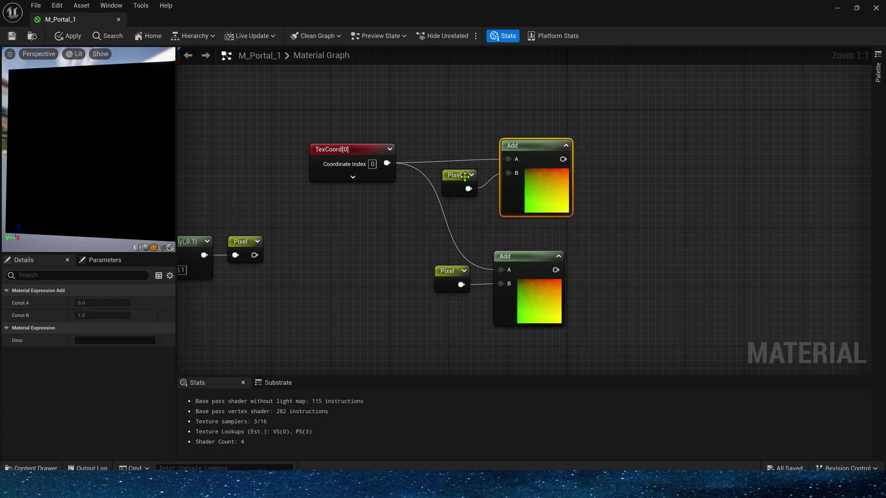
{"action": "left_click_drag", "start_coordinate": [465, 176], "coordinate": [457, 176]}
{"action": "left_click", "coordinate": [525, 149]}
Add a Component Mask passing only the R channel after the upper Add node and expand its preview.
{"action": "right_click_drag", "start_coordinate": [571, 113], "coordinate": [389, 135]}
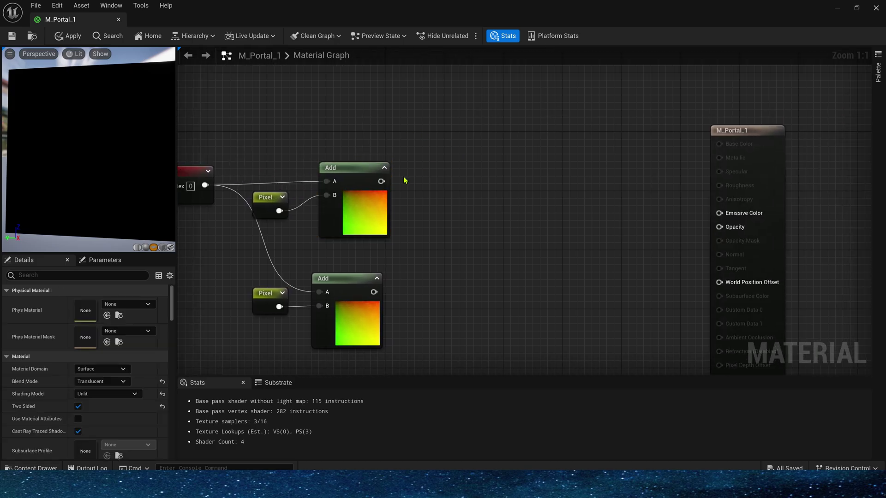
{"action": "left_click_drag", "start_coordinate": [381, 182], "coordinate": [445, 168]}
{"action": "type", "text": "mask"}
{"action": "key", "text": "Return"}
{"action": "left_click", "coordinate": [78, 315]}
{"action": "left_click", "coordinate": [467, 168]}
Duplicate the mask for the lower Add node, connect it, and set it to pass only the G channel.
{"action": "key", "text": "ctrl+d"}
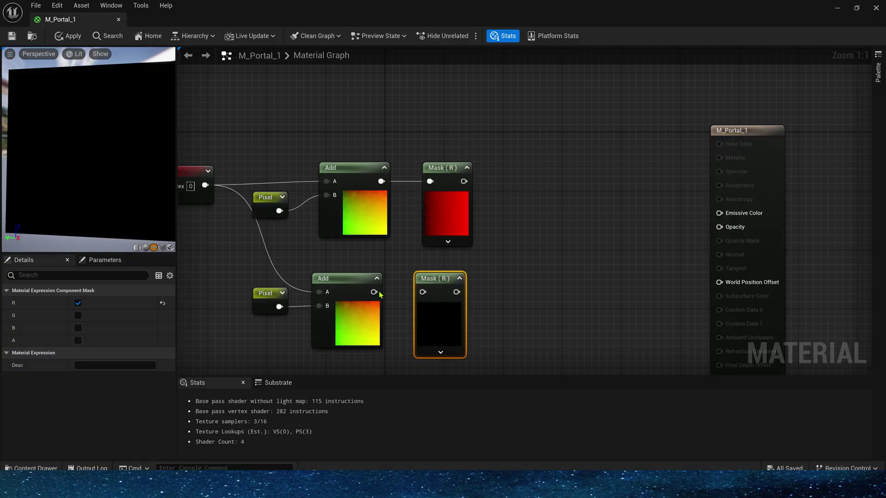
{"action": "left_click_drag", "start_coordinate": [377, 292], "coordinate": [422, 292]}
{"action": "left_click", "coordinate": [434, 292]}
{"action": "left_click", "coordinate": [78, 303]}
{"action": "left_click", "coordinate": [78, 316]}
Shift the M_Portal_1 output node away from the two mask nodes to make room for more nodes.
{"action": "scroll", "coordinate": [623, 117], "scroll_direction": "down", "scroll_amount": 1}
{"action": "right_click_drag", "start_coordinate": [623, 117], "coordinate": [454, 105]}
{"action": "left_click_drag", "start_coordinate": [553, 115], "coordinate": [773, 115]}
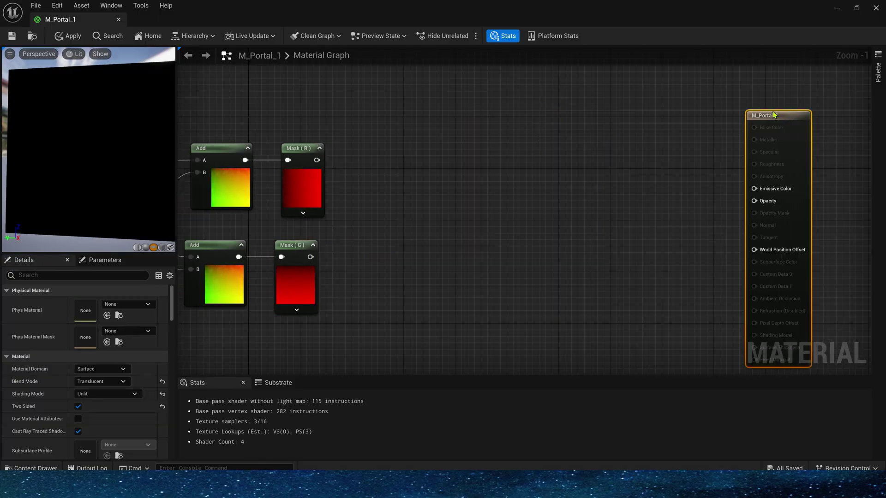
Offset the R mask by -0.5 with a new Add node and expand that node's preview.
{"action": "right_click_drag", "start_coordinate": [487, 155], "coordinate": [477, 186]}
{"action": "left_click", "coordinate": [451, 188]}
{"action": "scroll", "coordinate": [422, 191], "scroll_direction": "up", "scroll_amount": 1}
{"action": "key", "text": "a"}
{"action": "left_click", "coordinate": [342, 183]}
{"action": "left_click_drag", "start_coordinate": [290, 195], "coordinate": [351, 204]}
{"action": "left_click", "coordinate": [370, 220]}
{"action": "type", "text": "-0.5"}
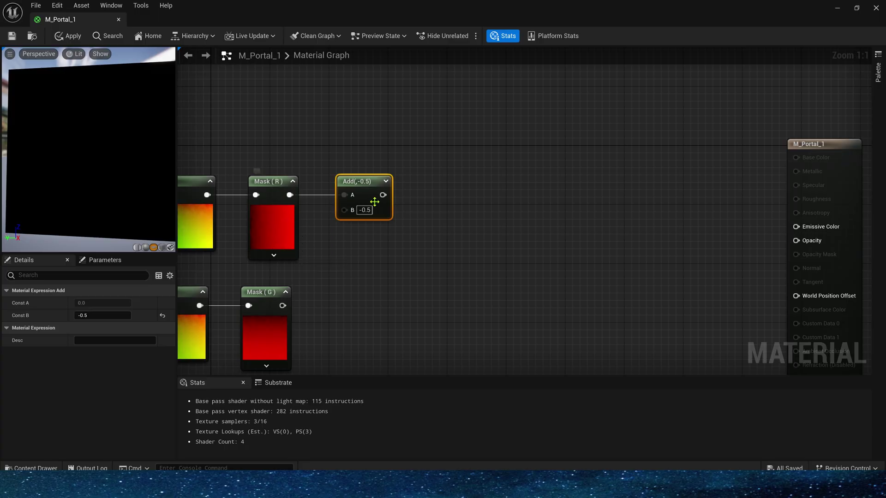
{"action": "left_click", "coordinate": [385, 181]}
Duplicate the -0.5 Add node below and connect the G mask output to its A input.
{"action": "right_click_drag", "start_coordinate": [372, 278], "coordinate": [391, 227]}
{"action": "key", "text": "ctrl+d"}
{"action": "left_click_drag", "start_coordinate": [300, 254], "coordinate": [377, 255]}
{"action": "mouse_move", "coordinate": [434, 242]}
{"action": "left_mouse_down"}
{"action": "mouse_move", "coordinate": [404, 242]}
{"action": "mouse_move", "coordinate": [429, 241]}
{"action": "left_mouse_up"}
Add an Abs node fed by the -0.5 Add node in the R mask branch.
{"action": "right_click_drag", "start_coordinate": [478, 180], "coordinate": [437, 190]}
{"action": "left_click", "coordinate": [418, 167]}
{"action": "left_click_drag", "start_coordinate": [443, 155], "coordinate": [442, 154]}
{"action": "type", "text": "abs"}
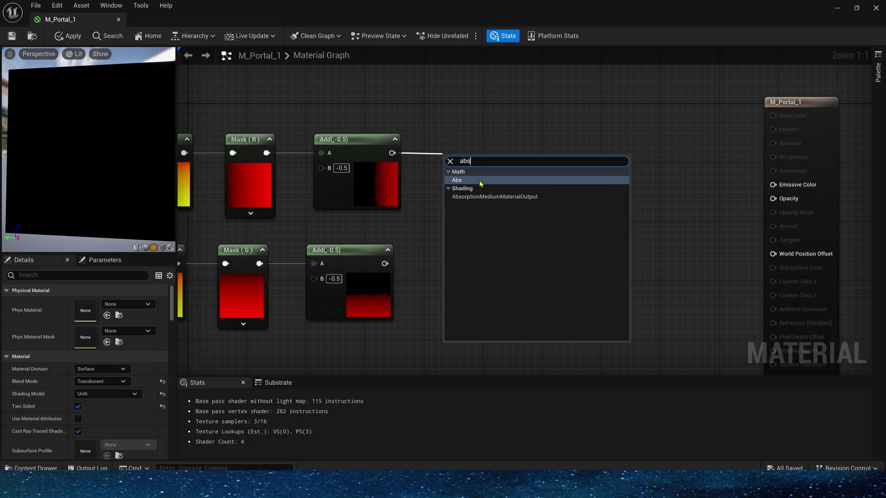
{"action": "left_click", "coordinate": [479, 180]}
Add another Abs node fed by the -0.5 Add node in the G mask branch and expand its preview.
{"action": "type", "text": "abs"}
{"action": "left_click_drag", "start_coordinate": [385, 263], "coordinate": [434, 250]}
{"action": "left_click", "coordinate": [453, 292]}
{"action": "left_click", "coordinate": [455, 275]}
Expand the R branch Abs node's preview and align the two Abs nodes one above the other.
{"action": "left_click", "coordinate": [471, 159]}
{"action": "left_click_drag", "start_coordinate": [459, 160], "coordinate": [448, 140]}
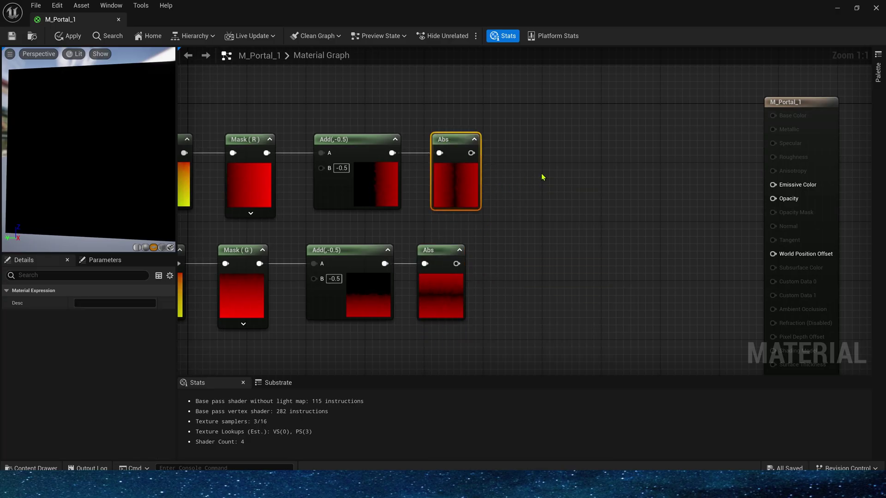
{"action": "right_click_drag", "start_coordinate": [542, 178], "coordinate": [425, 190]}
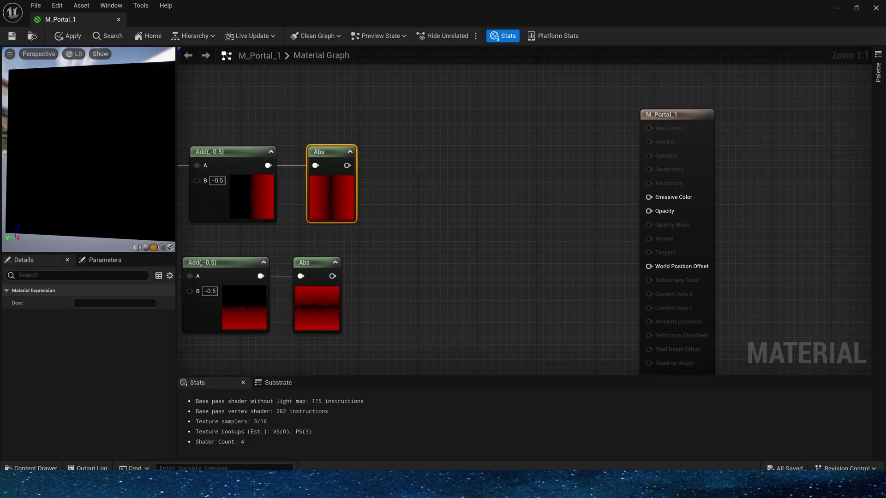
{"action": "left_click_drag", "start_coordinate": [316, 262], "coordinate": [330, 263]}
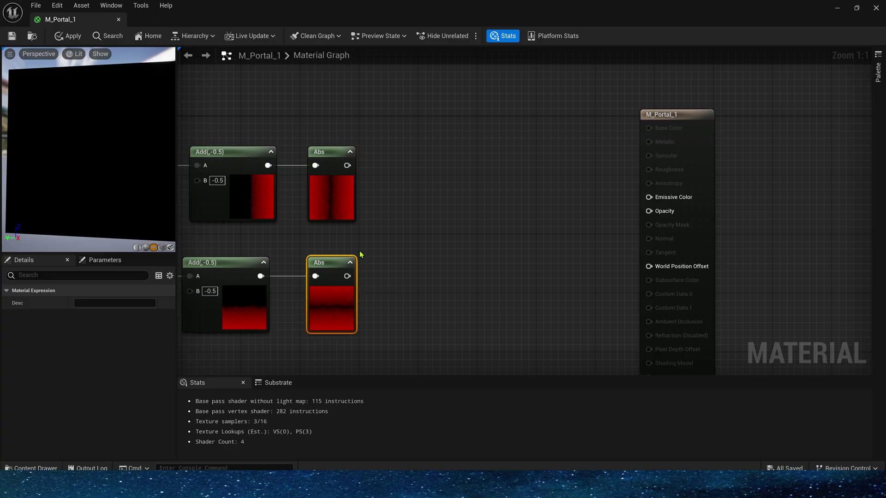
Add a Step node in the empty graph area beyond the Abs nodes.
{"action": "right_click_drag", "start_coordinate": [420, 210], "coordinate": [413, 251]}
{"action": "right_click", "coordinate": [452, 129]}
{"action": "type", "text": "step"}
{"action": "key", "text": "Return"}
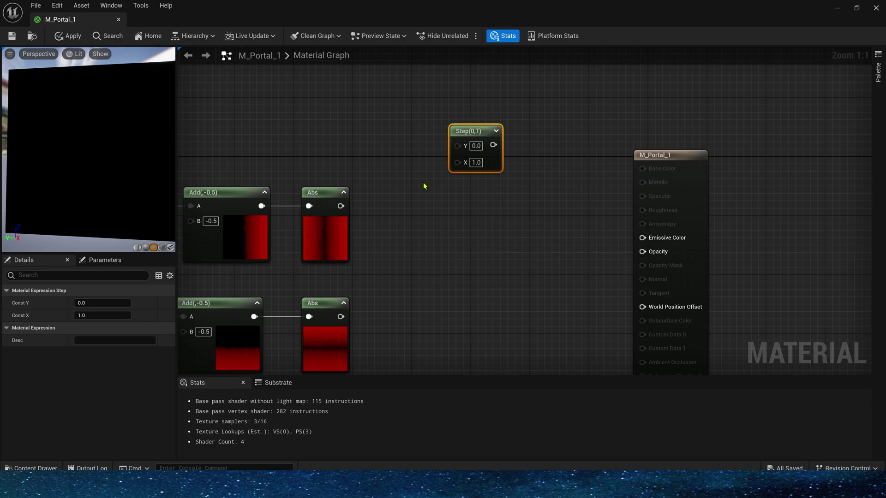
Add a Dynamic Parameter node above the Abs nodes and move the M_Portal_1 output node farther from the graph.
{"action": "right_click", "coordinate": [318, 112]}
{"action": "type", "text": "dy"}
{"action": "left_click", "coordinate": [371, 164]}
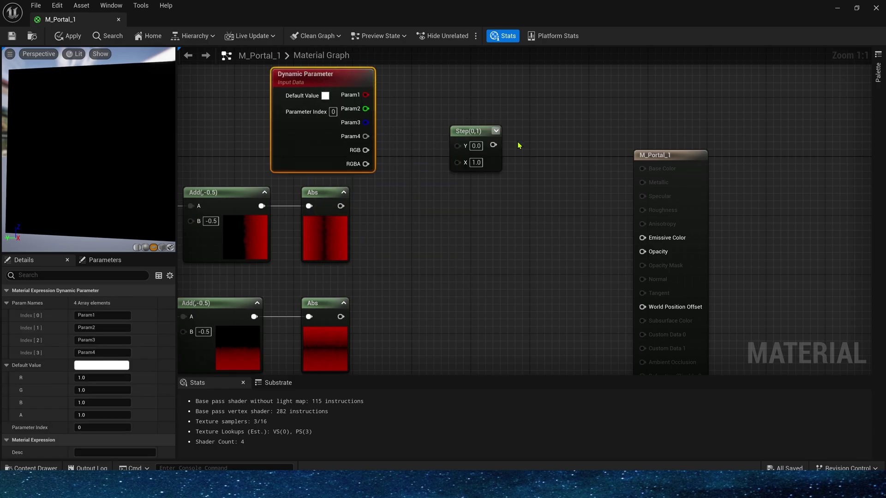
{"action": "left_click_drag", "start_coordinate": [664, 155], "coordinate": [760, 163]}
{"action": "mouse_move", "coordinate": [413, 101]}
{"action": "left_mouse_down"}
{"action": "mouse_move", "coordinate": [353, 130]}
{"action": "mouse_move", "coordinate": [417, 112]}
{"action": "left_mouse_up"}
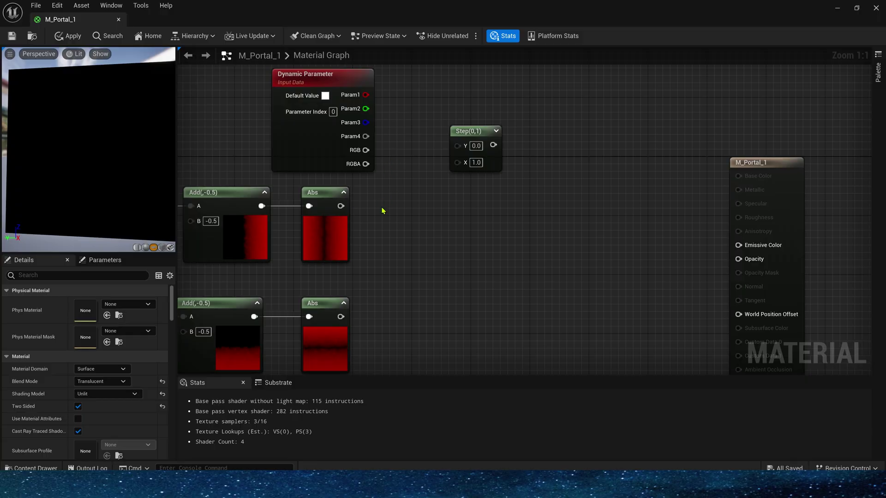
Place the Dynamic Parameter below the Abs nodes and connect the R branch Abs output to the Step node's Y input.
{"action": "left_click", "coordinate": [343, 214]}
{"action": "left_click_drag", "start_coordinate": [325, 75], "coordinate": [297, 356]}
{"action": "left_click_drag", "start_coordinate": [471, 78], "coordinate": [439, 152]}
{"action": "left_click_drag", "start_coordinate": [341, 152], "coordinate": [435, 143]}
{"action": "right_click_drag", "start_coordinate": [401, 231], "coordinate": [428, 152]}
{"action": "left_click", "coordinate": [428, 152]}
{"action": "right_click_drag", "start_coordinate": [336, 283], "coordinate": [336, 319]}
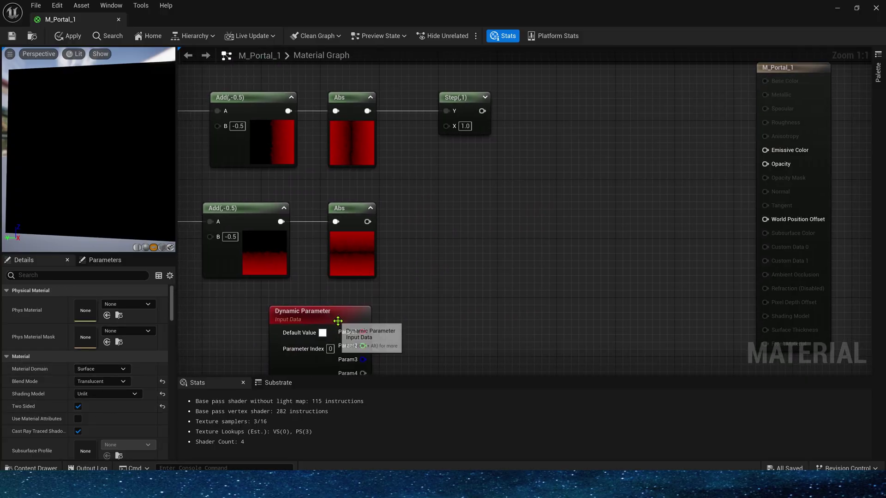
Rename the first two dynamic parameters R and G, and connect R to the Step node's X input.
{"action": "left_click", "coordinate": [336, 319]}
{"action": "left_click", "coordinate": [102, 313]}
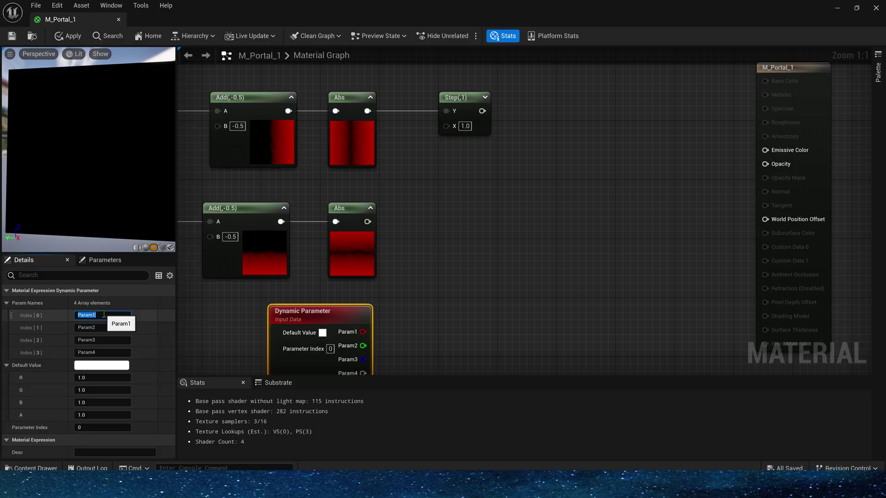
{"action": "left_click", "coordinate": [113, 327]}
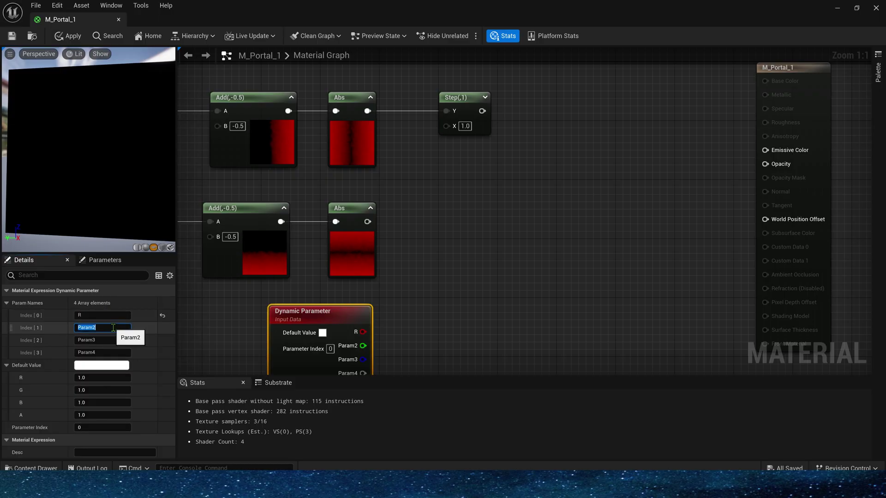
{"action": "left_click_drag", "start_coordinate": [363, 332], "coordinate": [446, 125]}
{"action": "left_click", "coordinate": [357, 349]}
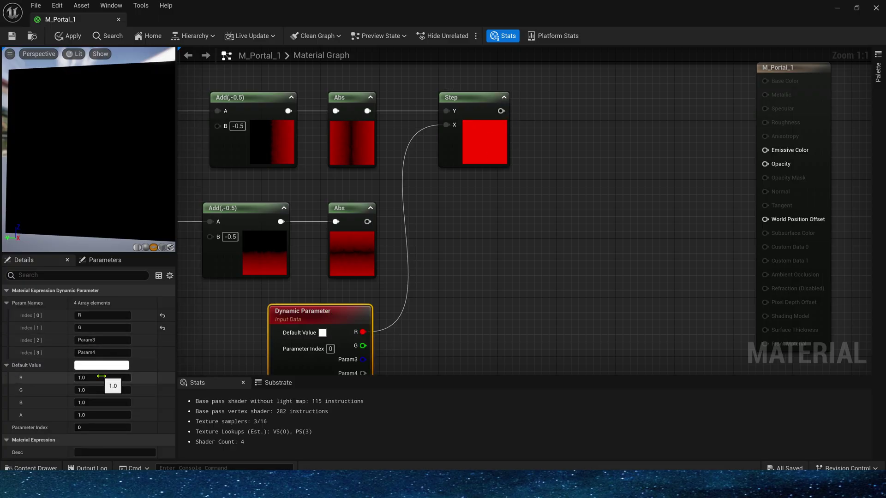
Test different default values for the R parameter, ending at 0.376.
{"action": "mouse_move", "coordinate": [102, 377]}
{"action": "left_mouse_down"}
{"action": "mouse_move", "coordinate": [86, 377]}
{"action": "mouse_move", "coordinate": [129, 378]}
{"action": "mouse_move", "coordinate": [117, 377]}
{"action": "left_mouse_up"}
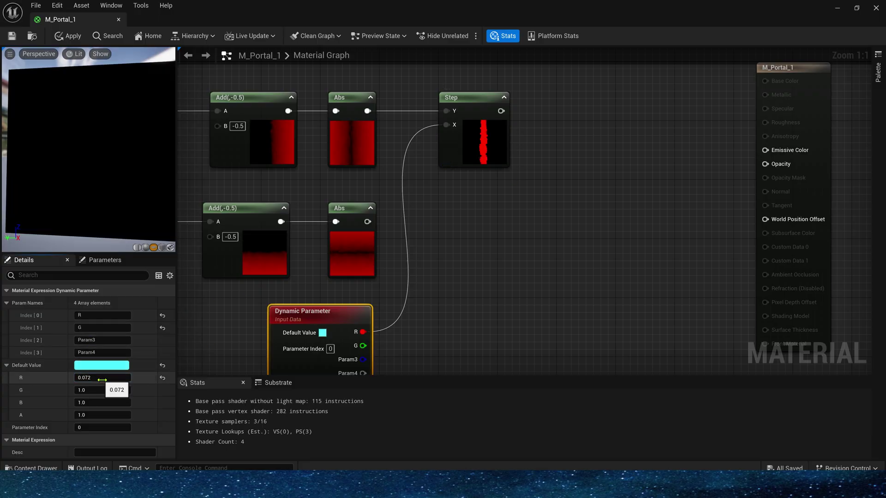
{"action": "left_click_drag", "start_coordinate": [102, 378], "coordinate": [118, 369]}
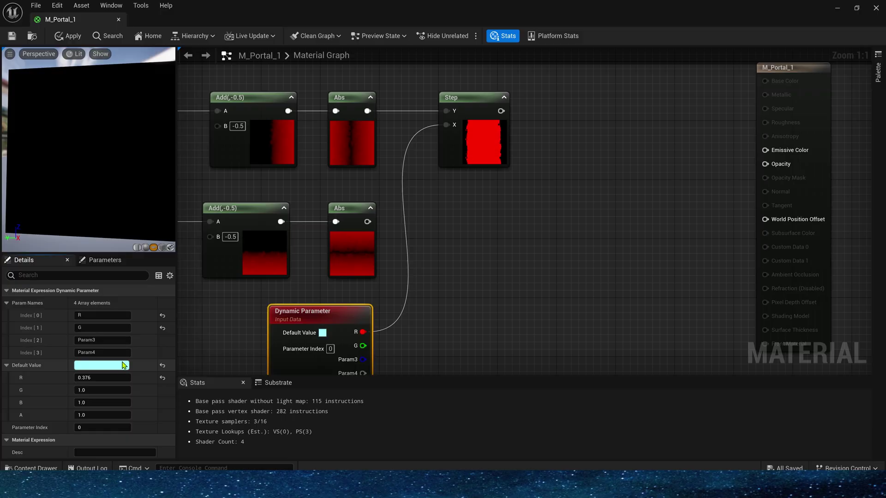
Duplicate the Step node into the G branch, feeding Y from its Abs node and X from the G parameter.
{"action": "right_click_drag", "start_coordinate": [477, 287], "coordinate": [494, 229]}
{"action": "left_click", "coordinate": [508, 86]}
{"action": "key", "text": "ctrl+d"}
{"action": "left_click_drag", "start_coordinate": [384, 164], "coordinate": [470, 172]}
{"action": "left_click_drag", "start_coordinate": [380, 289], "coordinate": [471, 187]}
Set the Dynamic Parameter's R and G default values to 0.4 each.
{"action": "left_click", "coordinate": [337, 257]}
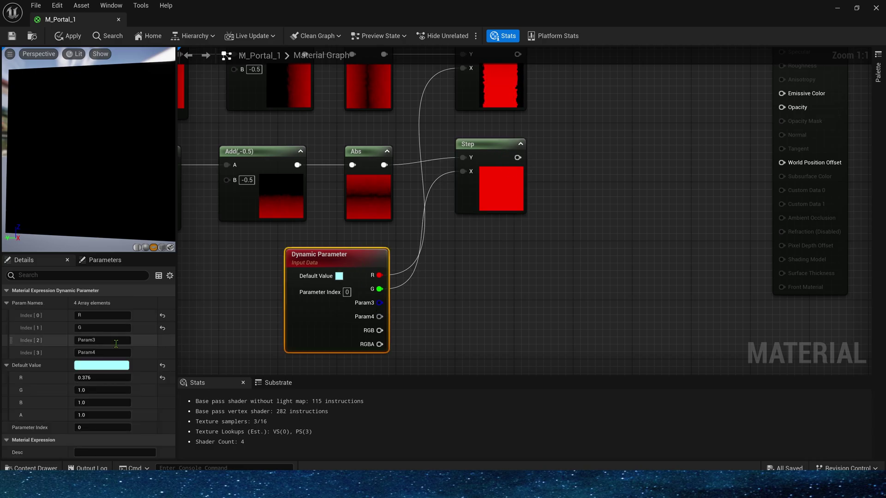
{"action": "left_click", "coordinate": [100, 378]}
{"action": "type", "text": ".4"}
{"action": "key", "text": "Tab"}
{"action": "type", "text": ".4"}
{"action": "key", "text": "Tab"}
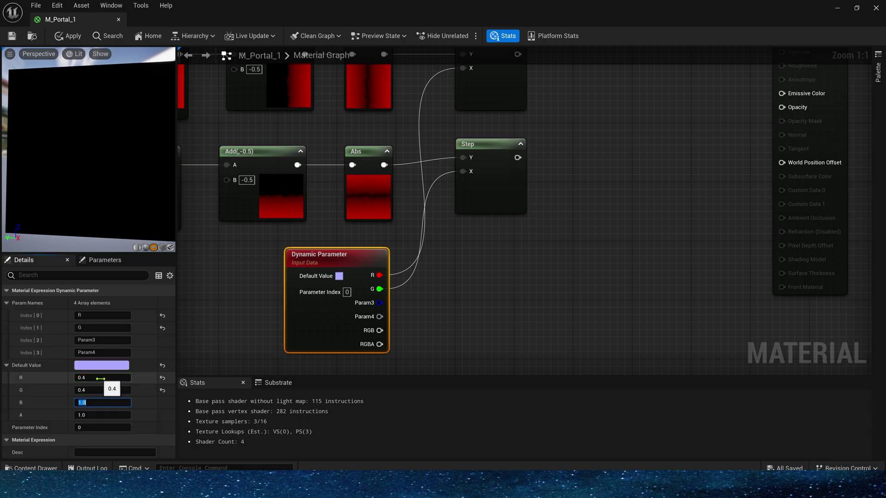
Add a Multiply node combining the two Step outputs, with the R branch in A and the G branch in B.
{"action": "right_click_drag", "start_coordinate": [588, 139], "coordinate": [543, 192]}
{"action": "left_click_drag", "start_coordinate": [519, 95], "coordinate": [452, 259]}
{"action": "left_click", "coordinate": [544, 178]}
{"action": "key", "text": "m"}
{"action": "left_click", "coordinate": [549, 139]}
{"action": "left_click_drag", "start_coordinate": [472, 106], "coordinate": [472, 210]}
{"action": "left_click", "coordinate": [588, 145]}
{"action": "left_click_drag", "start_coordinate": [579, 144], "coordinate": [565, 136]}
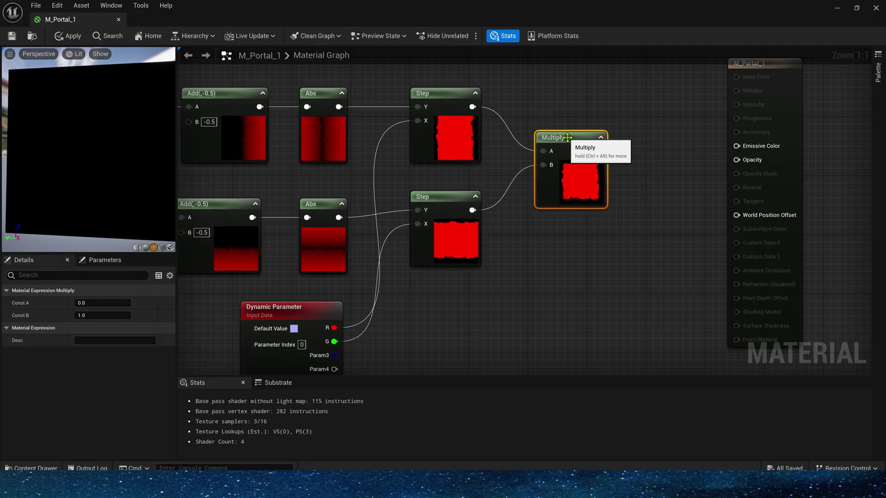
Move the M_Portal_1 output node farther away and shift the Dynamic Parameter node slightly back.
{"action": "left_click_drag", "start_coordinate": [525, 96], "coordinate": [626, 266]}
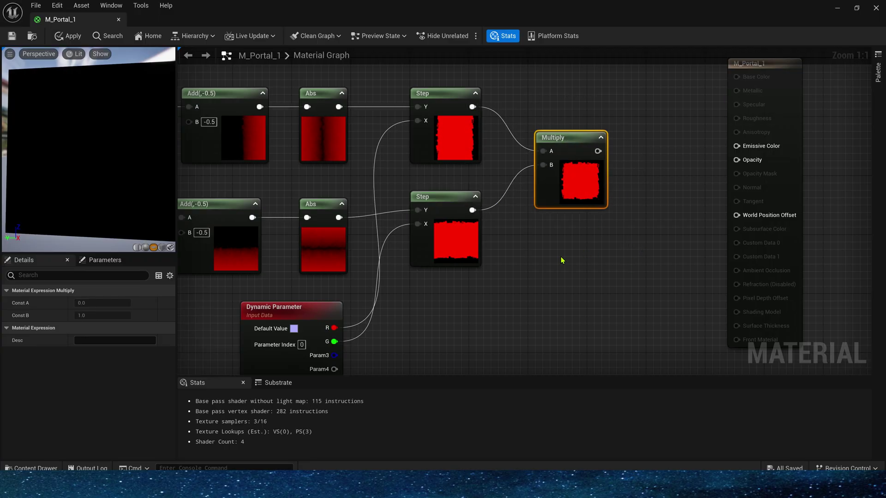
{"action": "right_click_drag", "start_coordinate": [561, 260], "coordinate": [487, 301]}
{"action": "left_click_drag", "start_coordinate": [688, 105], "coordinate": [834, 95]}
{"action": "right_click_drag", "start_coordinate": [522, 263], "coordinate": [715, 127]}
{"action": "left_click_drag", "start_coordinate": [422, 221], "coordinate": [400, 226]}
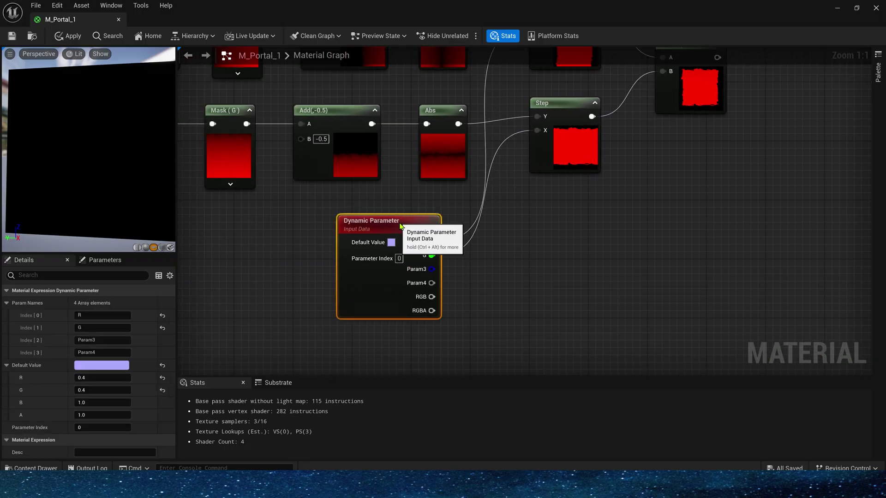
Duplicate both Step nodes below the originals with Y fed from the Abs nodes, and shift the Dynamic Parameter back for space.
{"action": "right_click_drag", "start_coordinate": [513, 209], "coordinate": [482, 259]}
{"action": "left_click_drag", "start_coordinate": [483, 259], "coordinate": [563, 95]}
{"action": "right_click_drag", "start_coordinate": [669, 125], "coordinate": [564, 164]}
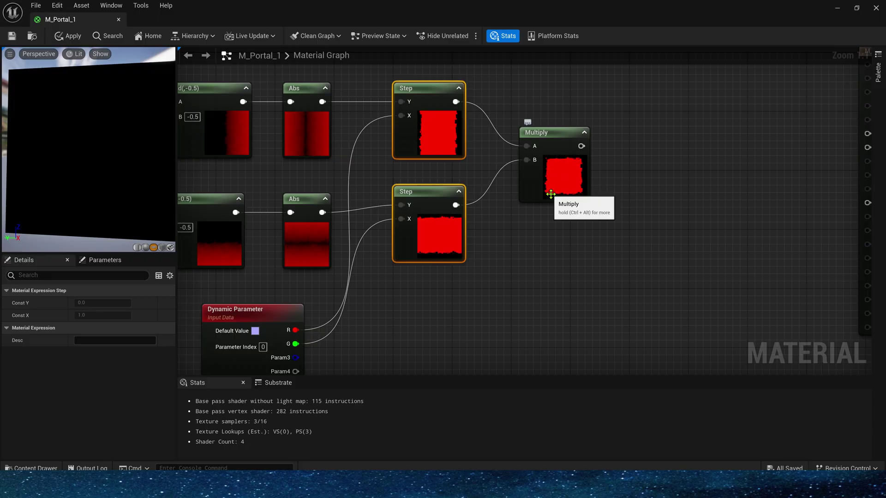
{"action": "right_click_drag", "start_coordinate": [563, 174], "coordinate": [534, 197]}
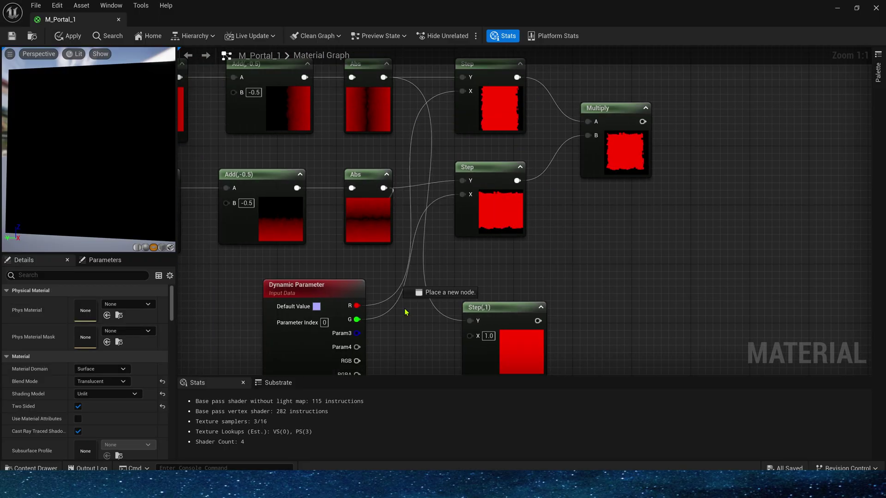
{"action": "left_click_drag", "start_coordinate": [406, 313], "coordinate": [510, 306]}
{"action": "left_click_drag", "start_coordinate": [337, 170], "coordinate": [269, 169]}
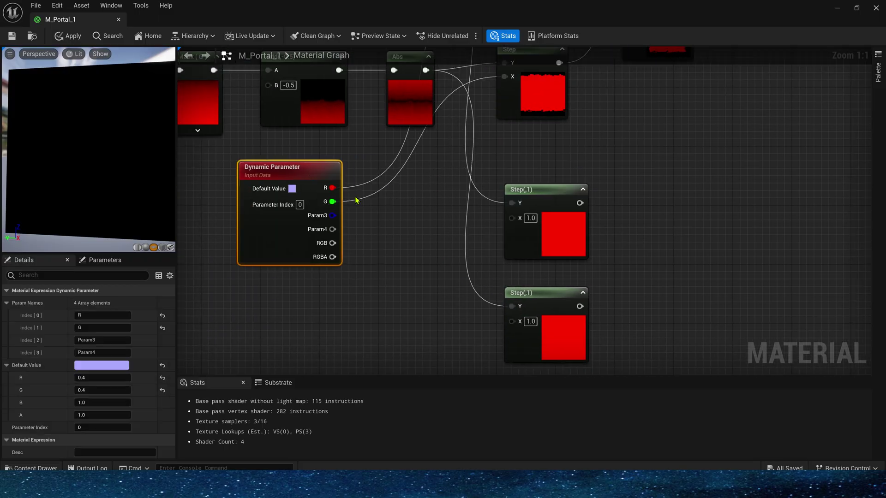
Add an Add node fed by the R parameter and connect it to the upper duplicated Step node's X input.
{"action": "key", "text": "a"}
{"action": "left_click", "coordinate": [392, 192]}
{"action": "left_click_drag", "start_coordinate": [332, 188], "coordinate": [402, 209]}
{"action": "left_click_drag", "start_coordinate": [437, 209], "coordinate": [511, 217]}
Duplicate the Add node below, feed its A input from the G parameter and connect it to the lower Step node's X.
{"action": "key", "text": "ctrl+d"}
{"action": "left_click_drag", "start_coordinate": [477, 277], "coordinate": [535, 279]}
{"action": "left_click_drag", "start_coordinate": [343, 158], "coordinate": [441, 279]}
{"action": "left_click_drag", "start_coordinate": [455, 261], "coordinate": [440, 261]}
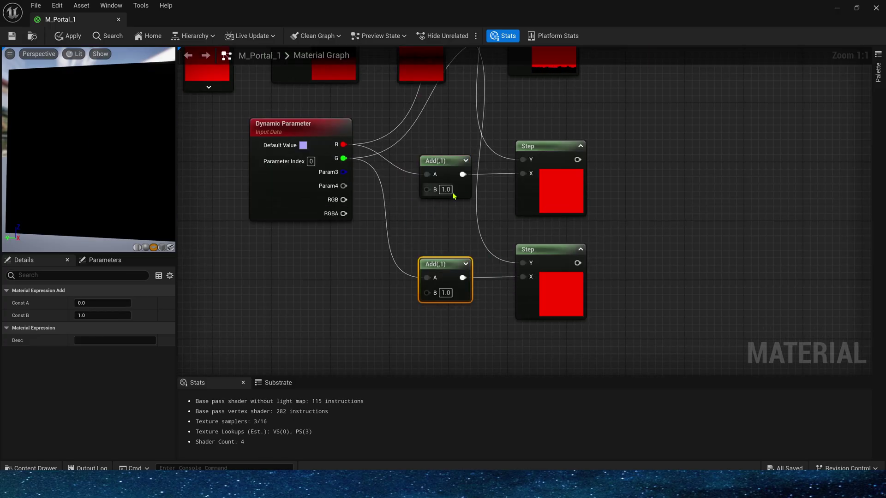
Rename the third dynamic parameter Edge and connect it to the B input of both new Add nodes.
{"action": "left_click", "coordinate": [318, 153]}
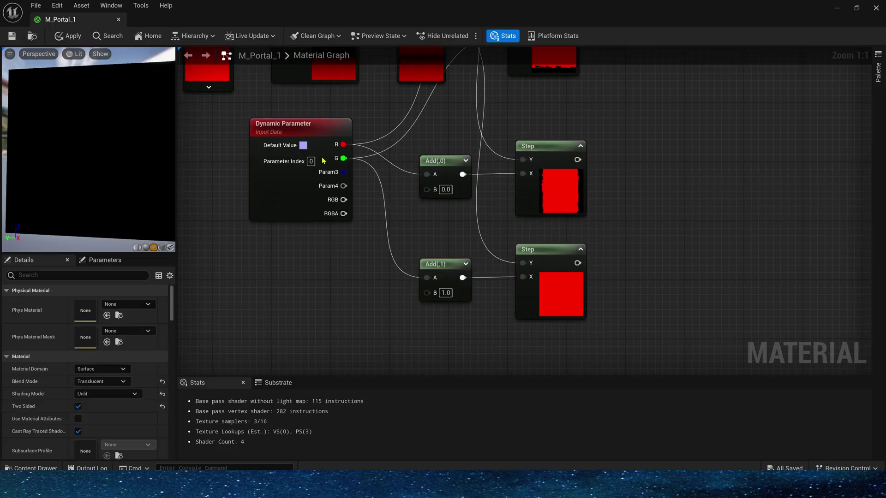
{"action": "left_click", "coordinate": [111, 340]}
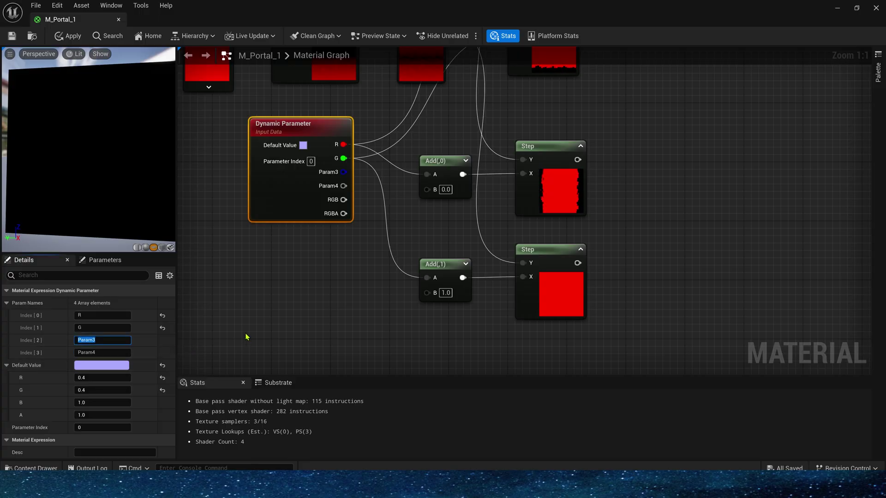
{"action": "left_click", "coordinate": [256, 252]}
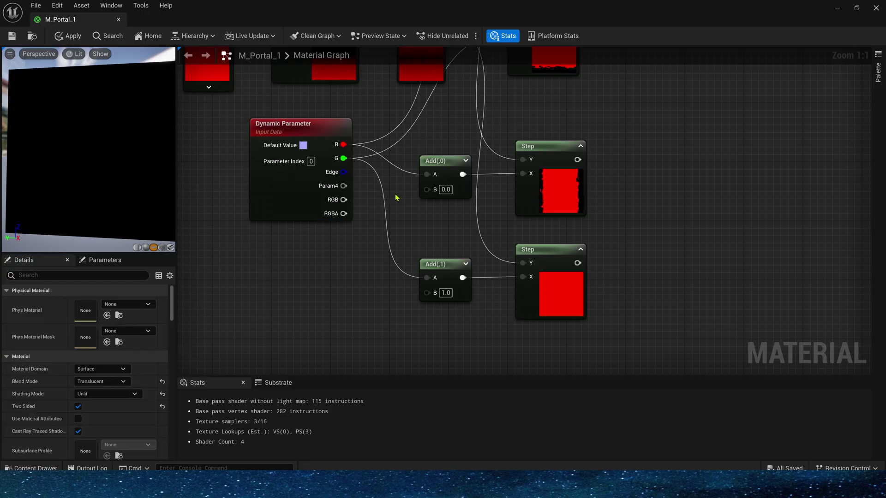
{"action": "left_click_drag", "start_coordinate": [343, 172], "coordinate": [428, 189]}
{"action": "left_click_drag", "start_coordinate": [343, 172], "coordinate": [428, 292]}
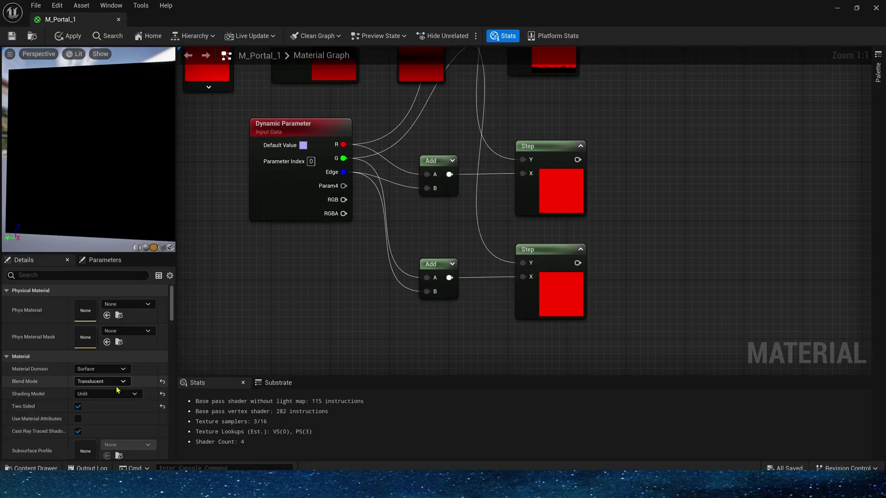
Set the Dynamic Parameter's B default value to 0.03.
{"action": "left_click", "coordinate": [277, 194]}
{"action": "left_click", "coordinate": [113, 403]}
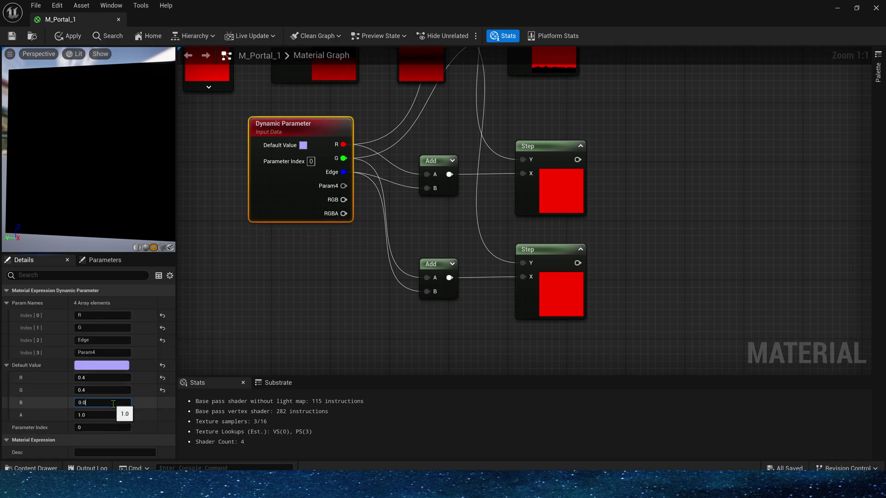
{"action": "key", "text": "Tab"}
Duplicate the Multiply node beside the lower Step pair and connect their outputs to its A and B inputs.
{"action": "right_click_drag", "start_coordinate": [623, 234], "coordinate": [480, 323]}
{"action": "scroll", "coordinate": [544, 251], "scroll_direction": "down", "scroll_amount": 2}
{"action": "left_click", "coordinate": [533, 118]}
{"action": "right_click_drag", "start_coordinate": [511, 285], "coordinate": [517, 232]}
{"action": "key", "text": "ctrl+d"}
{"action": "left_click_drag", "start_coordinate": [459, 202], "coordinate": [492, 235]}
{"action": "left_click_drag", "start_coordinate": [460, 280], "coordinate": [550, 238]}
{"action": "right_click_drag", "start_coordinate": [565, 184], "coordinate": [540, 220]}
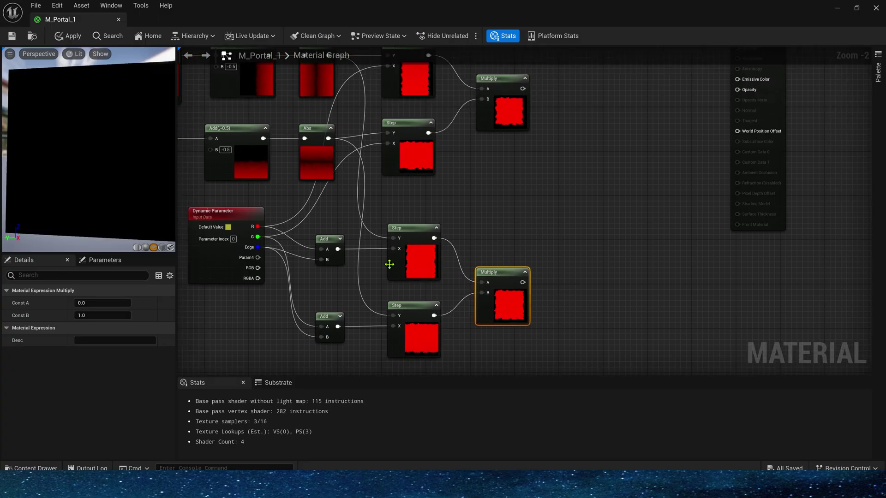
{"action": "left_click", "coordinate": [233, 277]}
{"action": "right_click_drag", "start_coordinate": [584, 175], "coordinate": [537, 223]}
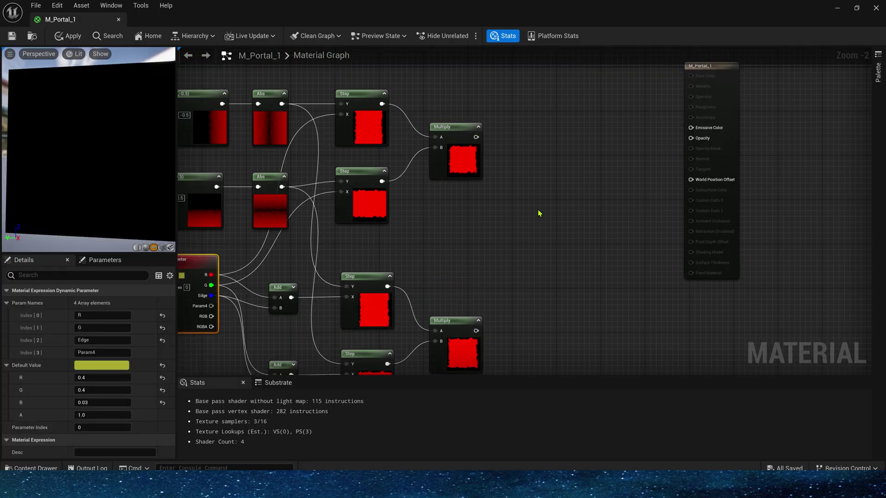
{"action": "right_click_drag", "start_coordinate": [530, 269], "coordinate": [536, 208]}
{"action": "left_click_drag", "start_coordinate": [506, 250], "coordinate": [456, 317]}
{"action": "right_click_drag", "start_coordinate": [527, 250], "coordinate": [491, 282]}
{"action": "right_click_drag", "start_coordinate": [551, 230], "coordinate": [519, 264]}
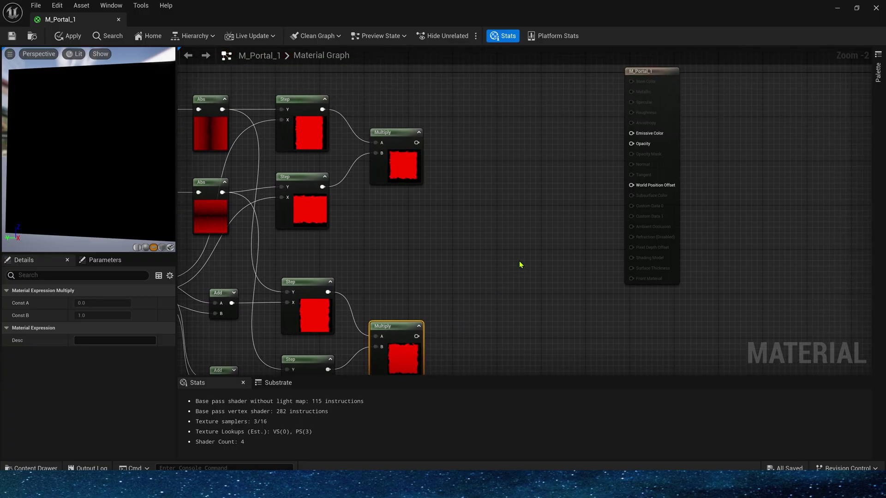
{"action": "left_click_drag", "start_coordinate": [426, 96], "coordinate": [376, 196]}
Add a Subtract node with the lower Multiply in A and the upper Multiply in B, and expand its preview.
{"action": "left_click_drag", "start_coordinate": [417, 336], "coordinate": [492, 269]}
{"action": "type", "text": "sub"}
{"action": "key", "text": "Return"}
{"action": "left_click", "coordinate": [432, 152]}
{"action": "left_click_drag", "start_coordinate": [417, 142], "coordinate": [501, 221]}
{"action": "left_click", "coordinate": [503, 257]}
{"action": "left_click", "coordinate": [504, 255]}
Start previewing the Subtract node in the viewport.
{"action": "scroll", "coordinate": [500, 222], "scroll_direction": "up", "scroll_amount": 2}
{"action": "right_click", "coordinate": [482, 219]}
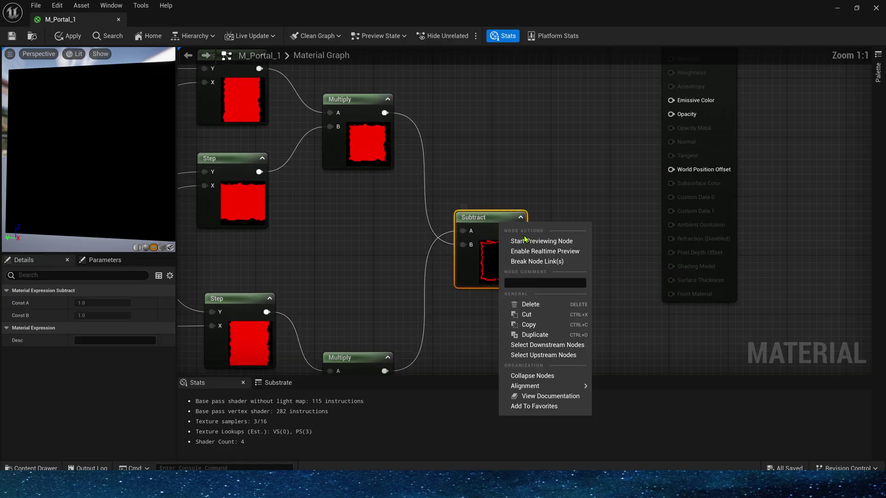
{"action": "left_click", "coordinate": [499, 239]}
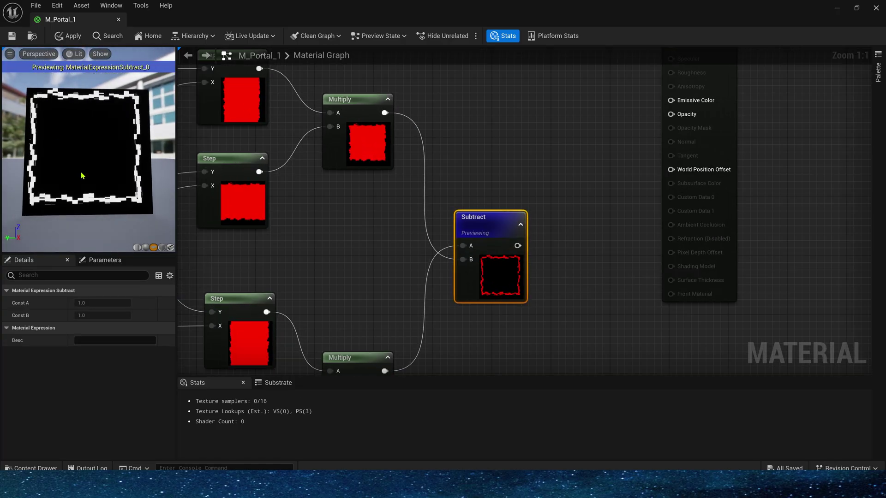
Move the M_Portal_1 output node farther away and add a Multiply node with the Subtract output in B.
{"action": "right_click_drag", "start_coordinate": [330, 144], "coordinate": [205, 213]}
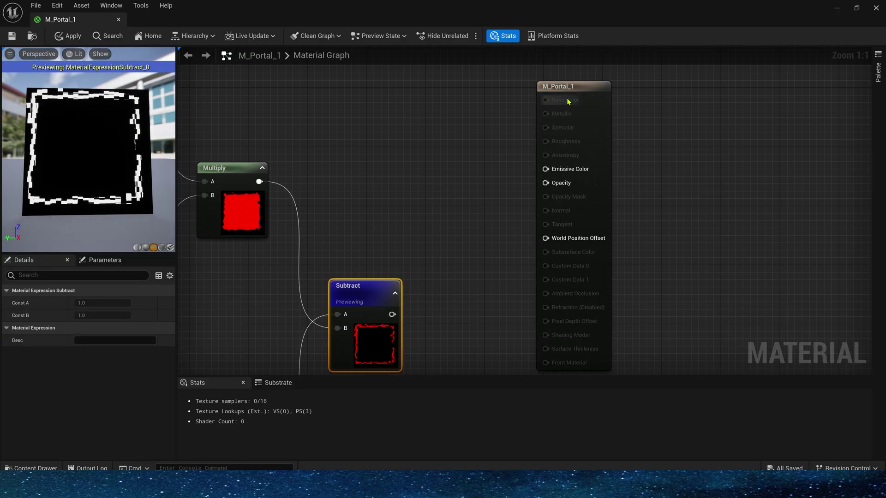
{"action": "left_click_drag", "start_coordinate": [571, 88], "coordinate": [716, 95]}
{"action": "left_click", "coordinate": [429, 207]}
{"action": "key", "text": "m"}
{"action": "left_click", "coordinate": [447, 208]}
{"action": "left_click_drag", "start_coordinate": [392, 314], "coordinate": [458, 238]}
Add a Constant3Vector above the Subtract node with X 100, Y 0 and Z 100.
{"action": "left_click", "coordinate": [362, 176]}
{"action": "left_click", "coordinate": [348, 121]}
{"action": "left_click_drag", "start_coordinate": [395, 125], "coordinate": [378, 111]}
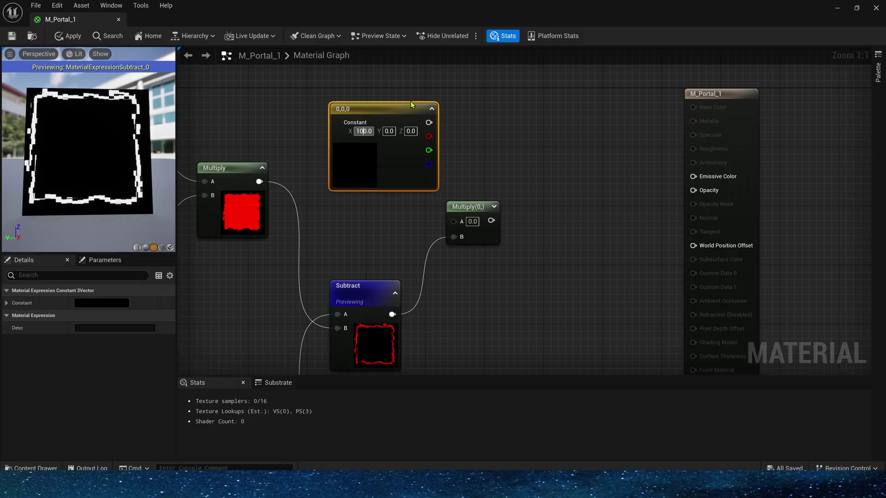
{"action": "key", "text": "Tab"}
{"action": "type", "text": "100"}
{"action": "key", "text": "Return"}
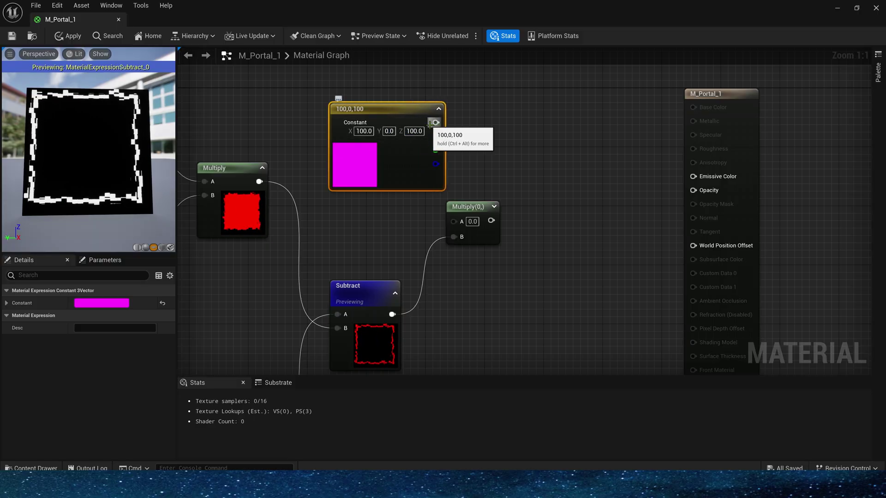
Connect the magenta constant vector to the new Multiply node's A input and expand that Multiply's preview.
{"action": "left_click", "coordinate": [454, 157]}
{"action": "left_click_drag", "start_coordinate": [407, 176], "coordinate": [378, 154]}
{"action": "left_click_drag", "start_coordinate": [406, 100], "coordinate": [444, 179]}
{"action": "left_click", "coordinate": [485, 207]}
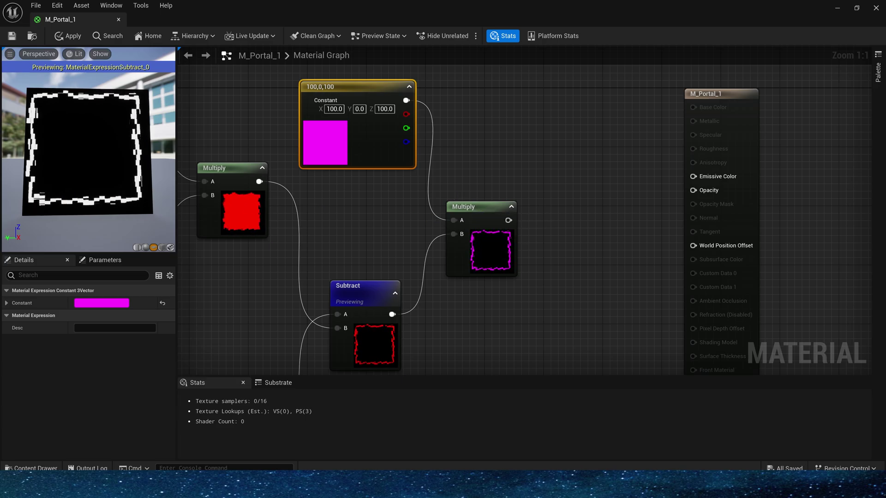
Add an Add node after the magenta edge Multiply and connect that Multiply's output to its A input.
{"action": "right_click_drag", "start_coordinate": [415, 247], "coordinate": [432, 158]}
{"action": "right_click_drag", "start_coordinate": [378, 187], "coordinate": [425, 112]}
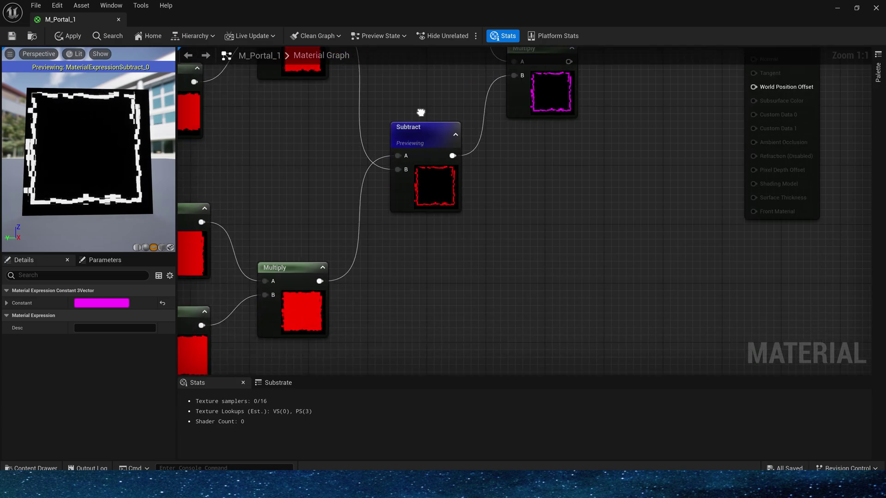
{"action": "right_click_drag", "start_coordinate": [336, 86], "coordinate": [337, 162]}
{"action": "left_click_drag", "start_coordinate": [261, 182], "coordinate": [321, 113]}
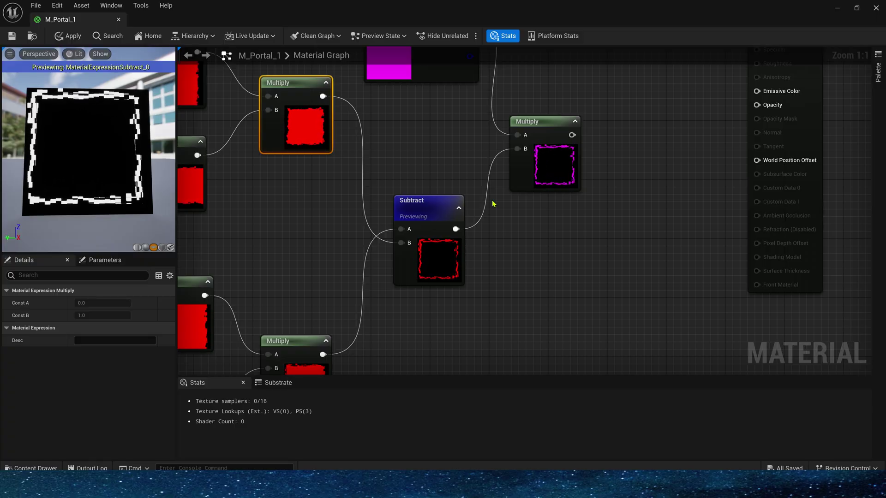
{"action": "right_click_drag", "start_coordinate": [492, 200], "coordinate": [405, 253]}
{"action": "key", "text": "a"}
{"action": "left_click", "coordinate": [568, 191]}
{"action": "left_click_drag", "start_coordinate": [485, 187], "coordinate": [564, 200]}
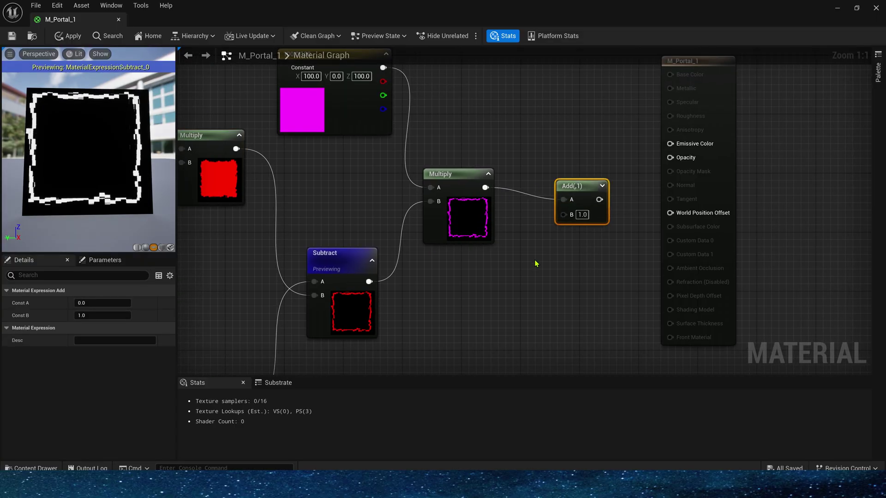
Add a Texture Sample node below the Add node and move the M_Portal_1 output node farther away.
{"action": "key", "text": "t"}
{"action": "left_click", "coordinate": [501, 269]}
{"action": "right_click_drag", "start_coordinate": [665, 184], "coordinate": [552, 187]}
{"action": "scroll", "coordinate": [552, 187], "scroll_direction": "down", "scroll_amount": 1}
{"action": "left_click_drag", "start_coordinate": [567, 80], "coordinate": [669, 81]}
{"action": "scroll", "coordinate": [466, 266], "scroll_direction": "up", "scroll_amount": 1}
{"action": "left_click", "coordinate": [466, 267]}
{"action": "right_click_drag", "start_coordinate": [353, 301], "coordinate": [368, 287]}
{"action": "left_click_drag", "start_coordinate": [426, 254], "coordinate": [514, 263]}
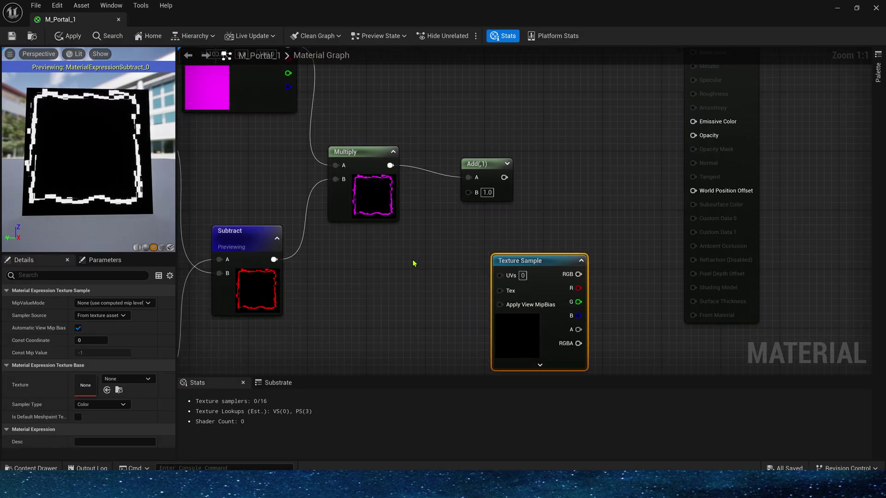
Add a ReflectionVectorWS node and connect its output to the Texture Sample's UVs input.
{"action": "right_click", "coordinate": [394, 265]}
{"action": "type", "text": "re"}
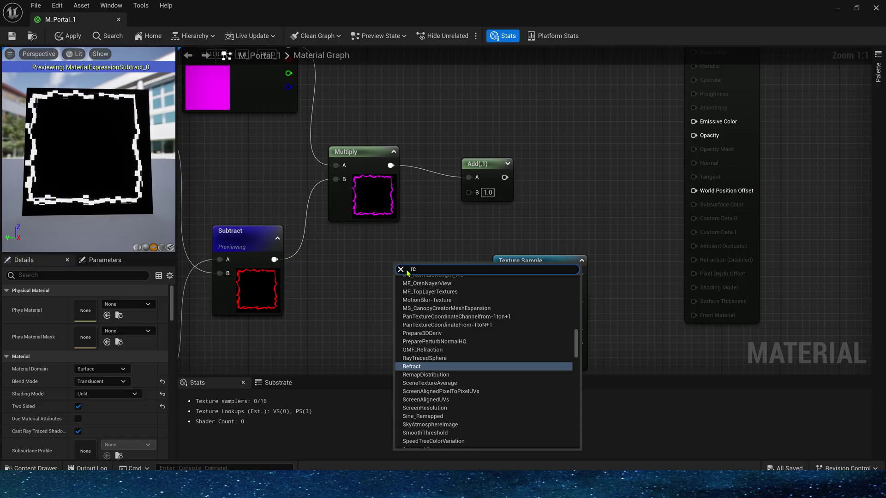
{"action": "type", "text": "flec"}
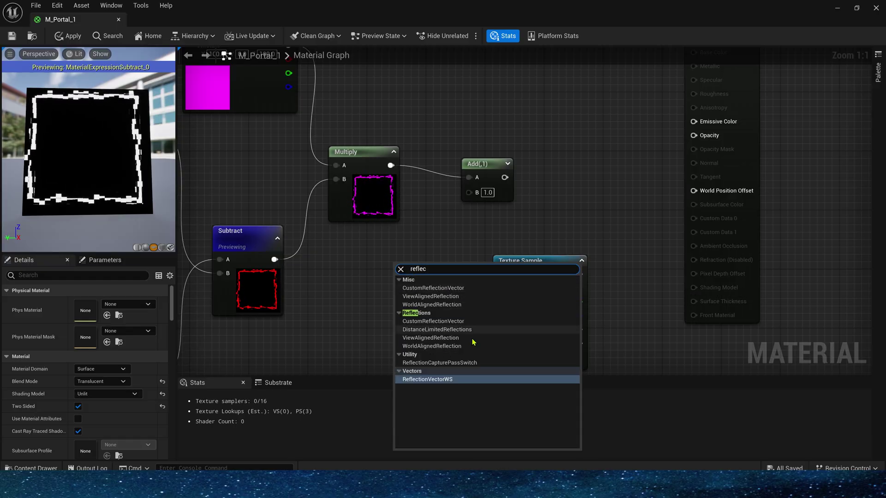
{"action": "key", "text": "Return"}
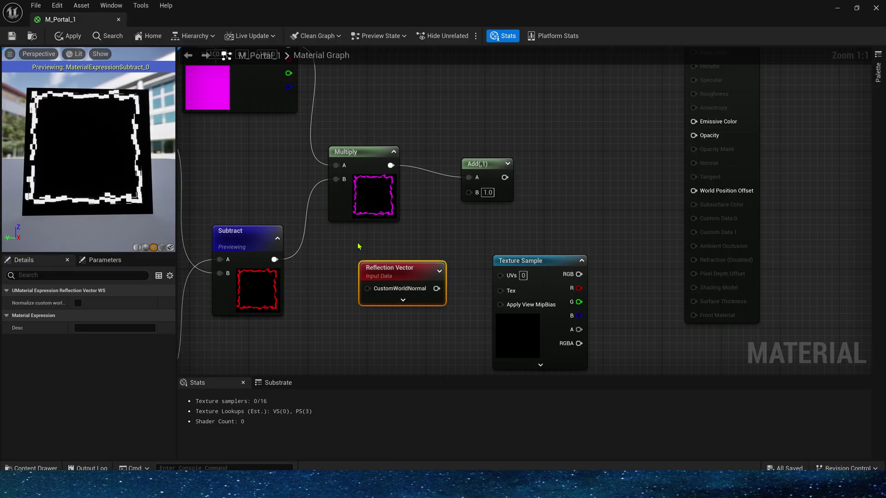
{"action": "left_click", "coordinate": [520, 261]}
{"action": "left_click_drag", "start_coordinate": [436, 289], "coordinate": [504, 276]}
Assign the DaylightAmbientCubemap texture to the Texture Sample node.
{"action": "left_click", "coordinate": [129, 379]}
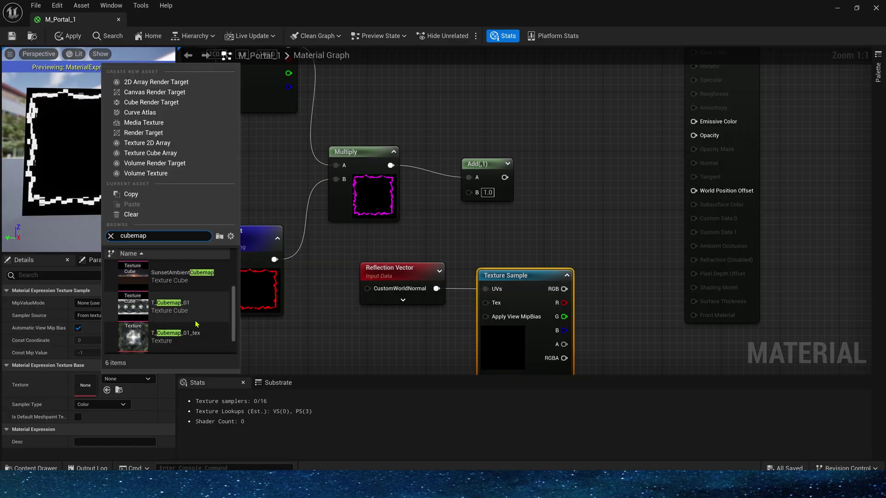
{"action": "scroll", "coordinate": [187, 325], "scroll_direction": "up", "scroll_amount": 2}
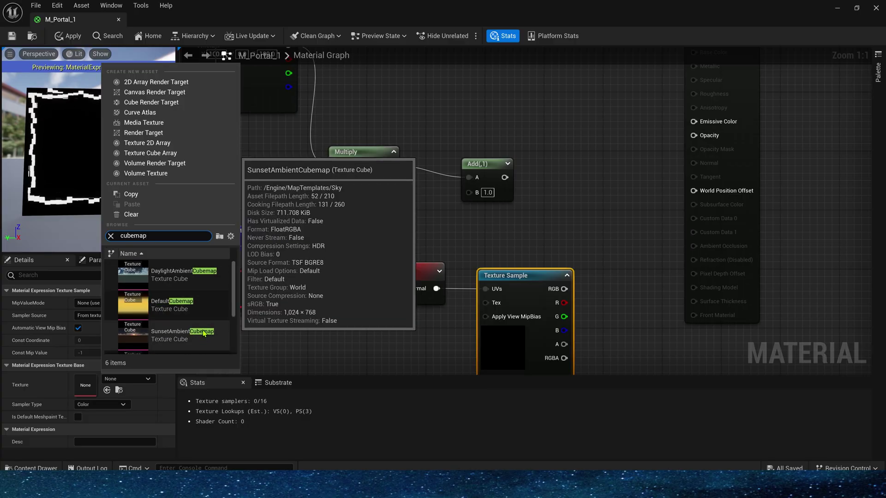
{"action": "scroll", "coordinate": [194, 288], "scroll_direction": "up", "scroll_amount": 2}
{"action": "left_click", "coordinate": [194, 289]}
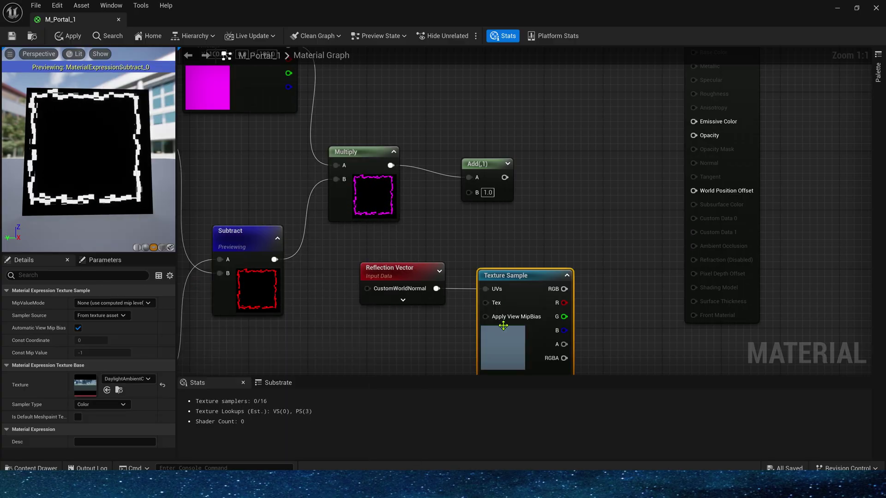
Preview the Texture Sample node and inspect the cubemap reflection on the preview plane.
{"action": "left_click_drag", "start_coordinate": [540, 275], "coordinate": [533, 276]}
{"action": "right_click", "coordinate": [512, 273]}
{"action": "left_click", "coordinate": [553, 98]}
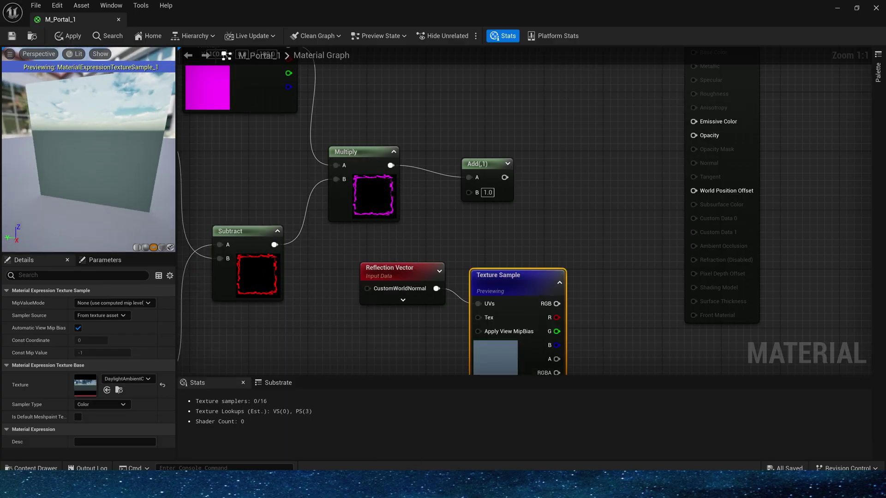
{"action": "mouse_move", "coordinate": [117, 179]}
{"action": "left_mouse_down"}
{"action": "mouse_move", "coordinate": [92, 176]}
{"action": "mouse_move", "coordinate": [124, 171]}
{"action": "mouse_move", "coordinate": [116, 188]}
{"action": "left_mouse_up"}
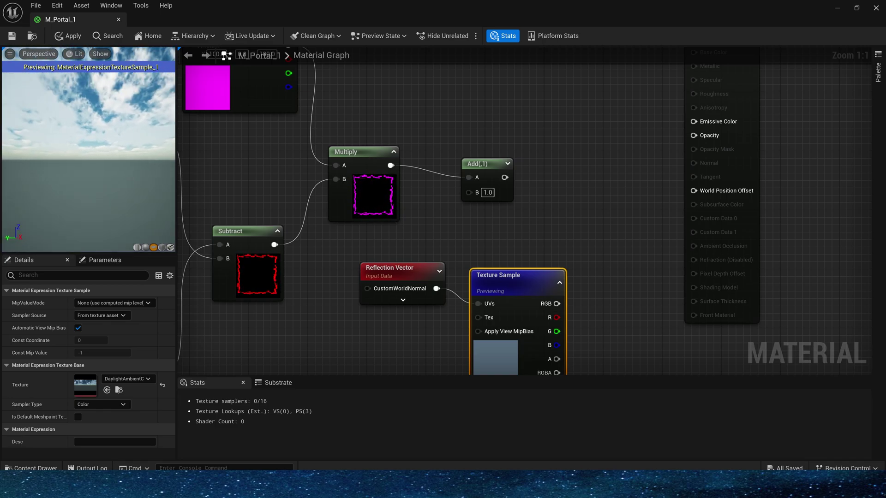
Search the textures for ev1, assign the EpicQuadPanorama cubemap to the Texture Sample, and inspect the reflection.
{"action": "left_click", "coordinate": [127, 379]}
{"action": "type", "text": "ev1"}
{"action": "left_click", "coordinate": [179, 277]}
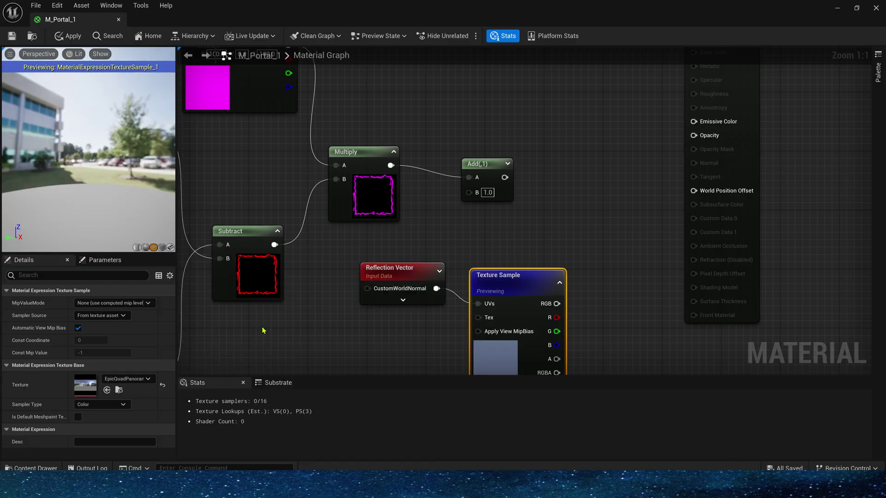
{"action": "left_click_drag", "start_coordinate": [107, 182], "coordinate": [77, 185]}
{"action": "left_click_drag", "start_coordinate": [77, 111], "coordinate": [106, 104]}
Add a Multiply node after the Texture Sample, with the upper mask Multiply in A and the texture's RGB in B.
{"action": "left_click_drag", "start_coordinate": [510, 277], "coordinate": [511, 262]}
{"action": "left_click", "coordinate": [510, 247]}
{"action": "right_click_drag", "start_coordinate": [499, 177], "coordinate": [425, 178]}
{"action": "scroll", "coordinate": [426, 178], "scroll_direction": "down", "scroll_amount": 1}
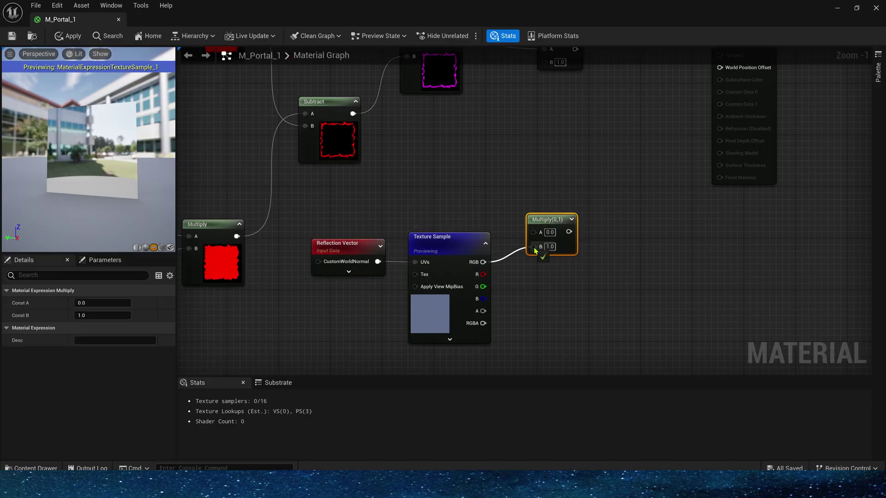
{"action": "right_click_drag", "start_coordinate": [180, 100], "coordinate": [299, 200]}
{"action": "left_click_drag", "start_coordinate": [299, 200], "coordinate": [409, 191]}
{"action": "right_click_drag", "start_coordinate": [409, 191], "coordinate": [386, 175]}
{"action": "left_click_drag", "start_coordinate": [341, 103], "coordinate": [638, 325]}
{"action": "right_click_drag", "start_coordinate": [508, 266], "coordinate": [459, 286]}
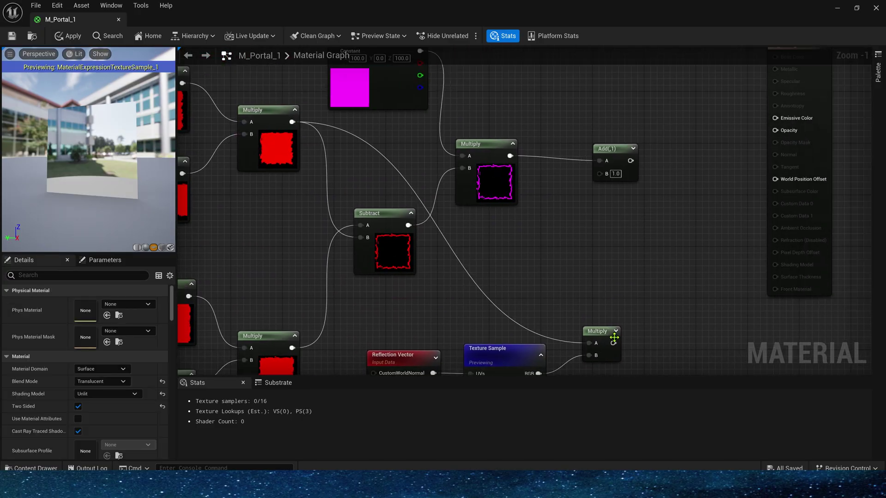
Connect the reflection Multiply to the Add node's B input and preview the Add node instead of the Texture Sample.
{"action": "left_click_drag", "start_coordinate": [603, 178], "coordinate": [601, 174]}
{"action": "right_click", "coordinate": [521, 350]}
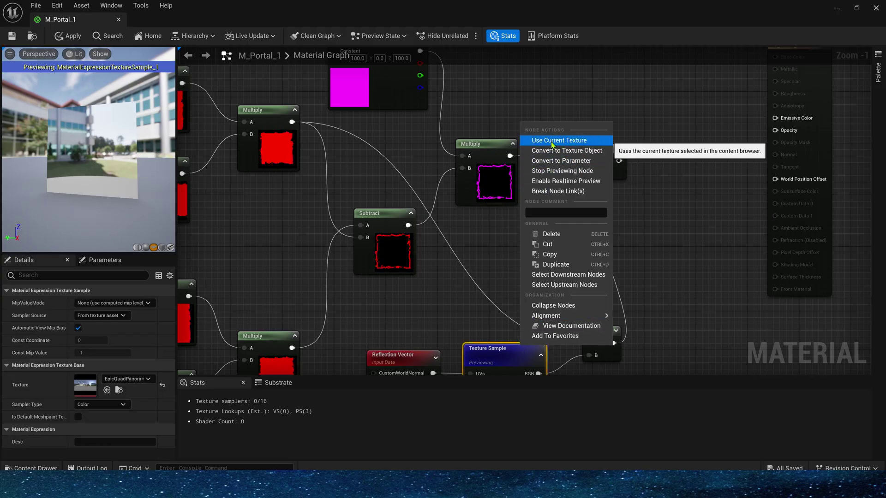
{"action": "left_click", "coordinate": [571, 171]}
{"action": "right_click", "coordinate": [618, 146]}
{"action": "left_click", "coordinate": [655, 169]}
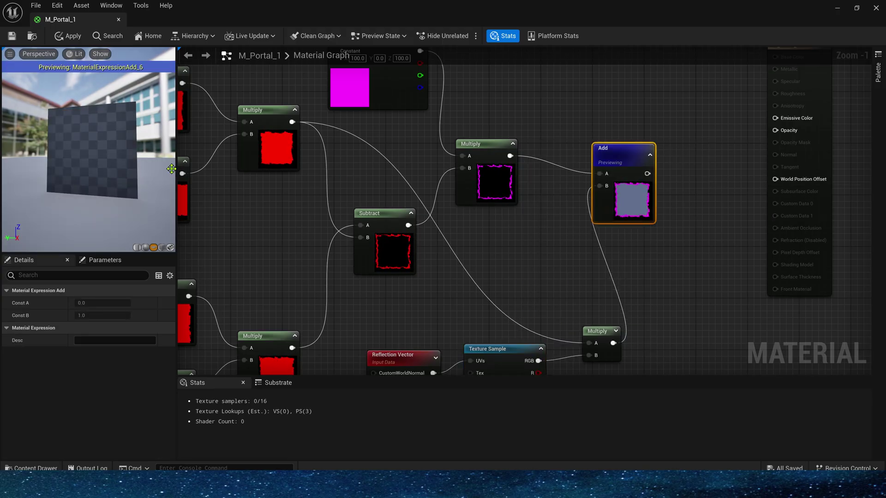
{"action": "mouse_move", "coordinate": [88, 157]}
{"action": "left_mouse_down"}
{"action": "mouse_move", "coordinate": [133, 155]}
{"action": "mouse_move", "coordinate": [70, 159]}
{"action": "mouse_move", "coordinate": [92, 156]}
{"action": "left_mouse_up"}
Connect the Add node's output to Emissive Color and reposition the M_Portal_1 output node.
{"action": "right_click_drag", "start_coordinate": [707, 171], "coordinate": [581, 237]}
{"action": "left_click_drag", "start_coordinate": [519, 224], "coordinate": [650, 184]}
{"action": "left_click", "coordinate": [536, 217]}
{"action": "left_click_drag", "start_coordinate": [677, 118], "coordinate": [722, 163]}
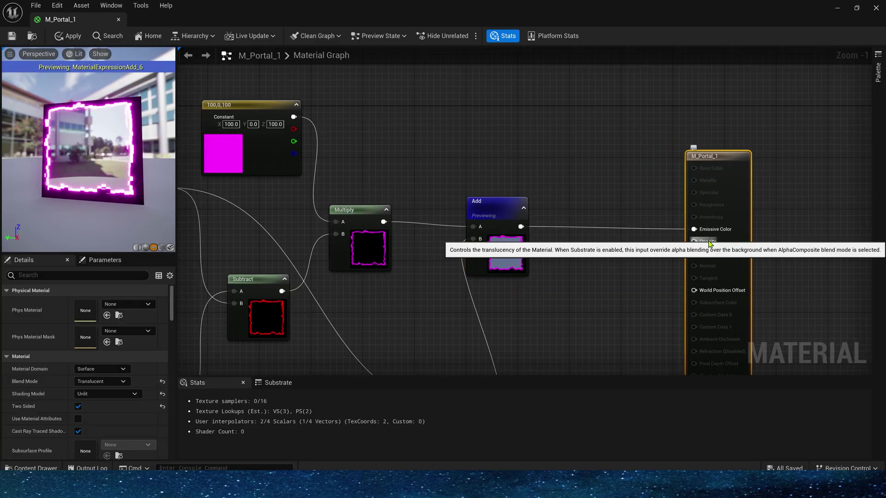
Compare the two mask Multiply nodes and try connecting the upper one's output to Opacity.
{"action": "right_click_drag", "start_coordinate": [342, 250], "coordinate": [508, 86]}
{"action": "left_click_drag", "start_coordinate": [357, 216], "coordinate": [259, 373]}
{"action": "right_click_drag", "start_coordinate": [383, 203], "coordinate": [350, 244]}
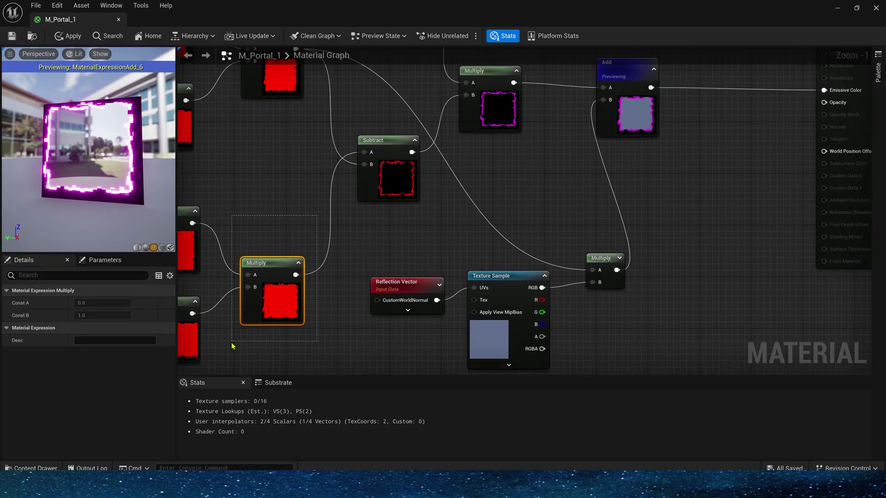
{"action": "right_click_drag", "start_coordinate": [292, 69], "coordinate": [286, 108]}
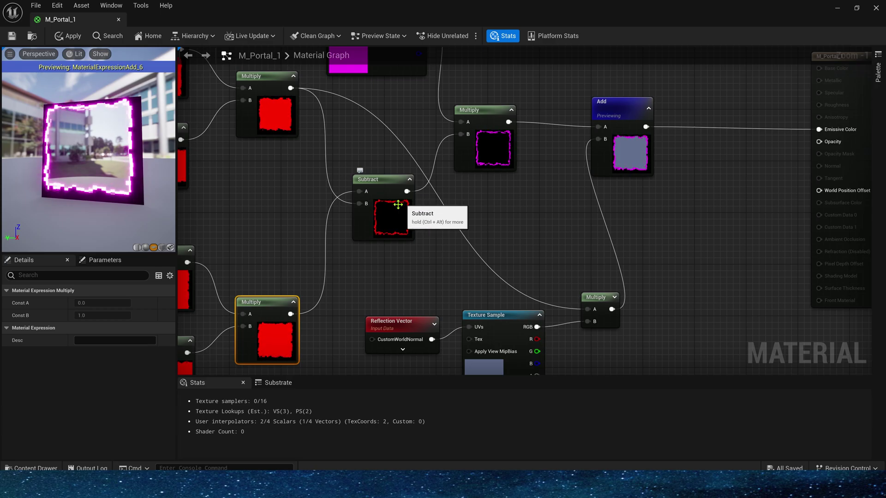
{"action": "right_click_drag", "start_coordinate": [311, 137], "coordinate": [319, 188]}
{"action": "left_click_drag", "start_coordinate": [259, 217], "coordinate": [292, 120]}
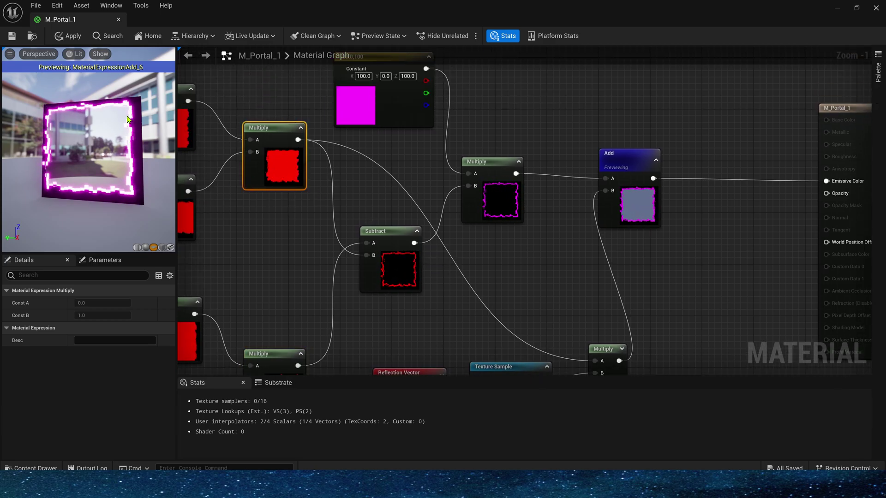
{"action": "left_click", "coordinate": [373, 175]}
{"action": "left_click_drag", "start_coordinate": [298, 139], "coordinate": [760, 195]}
Stop previewing the Add node so the preview uses the full material.
{"action": "right_click_drag", "start_coordinate": [588, 198], "coordinate": [668, 177]}
{"action": "left_click", "coordinate": [669, 176]}
{"action": "key", "text": "space"}
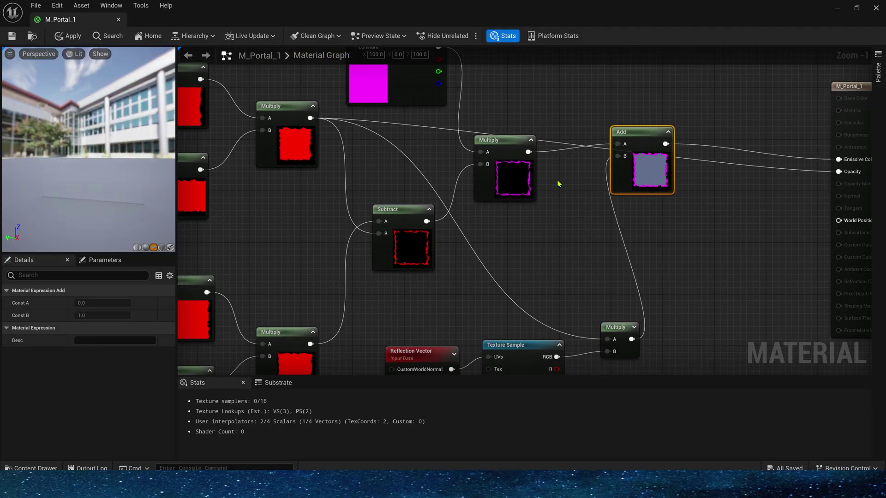
Replace the Opacity connection with the output of the lower mask Multiply that includes the edge.
{"action": "left_click_drag", "start_coordinate": [252, 75], "coordinate": [322, 186]}
{"action": "right_click_drag", "start_coordinate": [327, 259], "coordinate": [333, 209]}
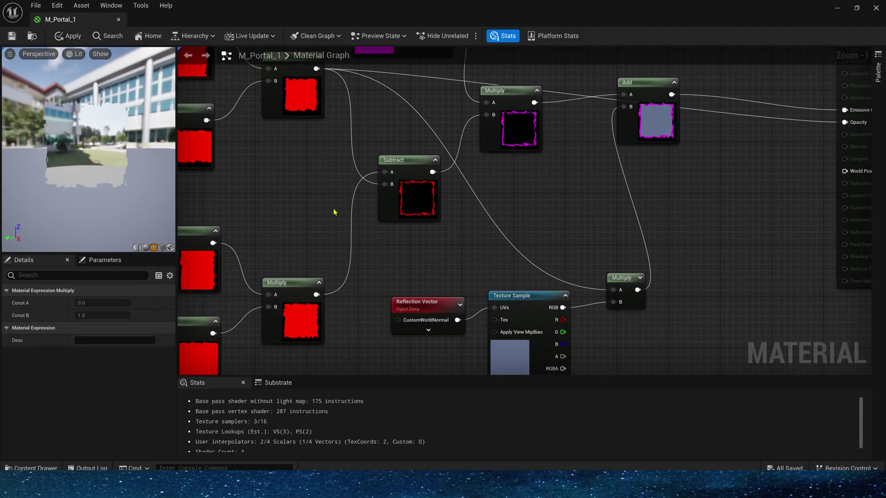
{"action": "left_click", "coordinate": [333, 210]}
{"action": "left_click_drag", "start_coordinate": [316, 294], "coordinate": [838, 128]}
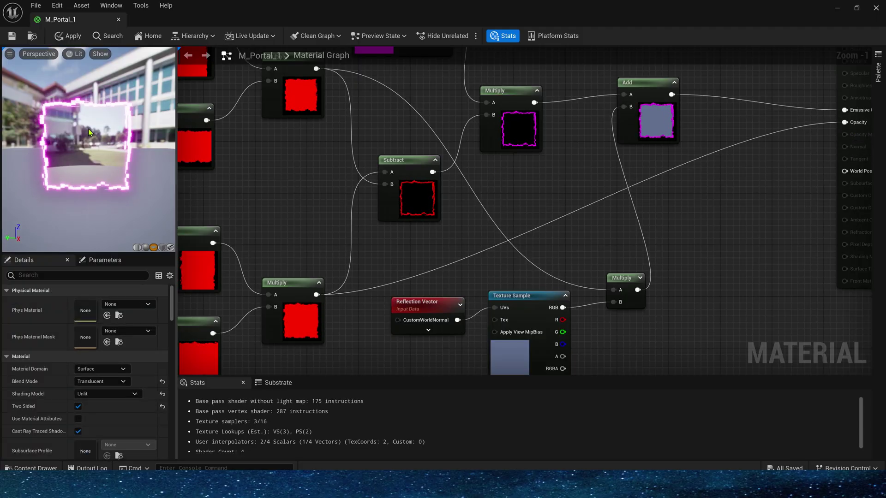
Apply the material and test the portal width by varying the Dynamic Parameter's default R value, including 0.28.
{"action": "left_click", "coordinate": [320, 330]}
{"action": "left_click", "coordinate": [249, 249]}
{"action": "left_click", "coordinate": [67, 36]}
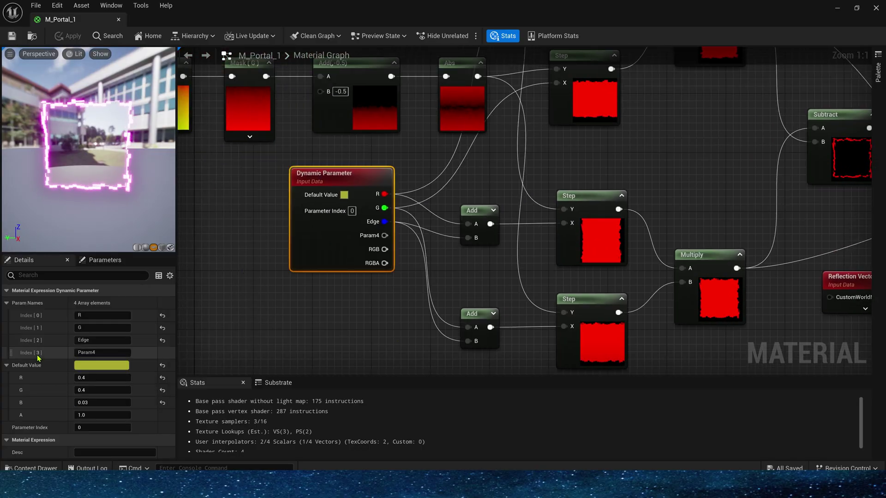
{"action": "mouse_move", "coordinate": [102, 378]}
{"action": "left_mouse_down"}
{"action": "mouse_move", "coordinate": [86, 378]}
{"action": "mouse_move", "coordinate": [99, 378]}
{"action": "left_mouse_up"}
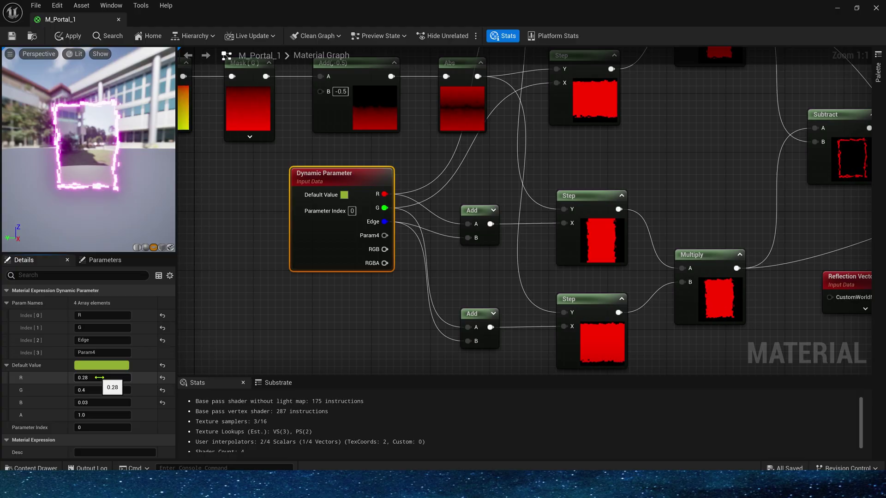
{"action": "left_click_drag", "start_coordinate": [100, 377], "coordinate": [107, 377]}
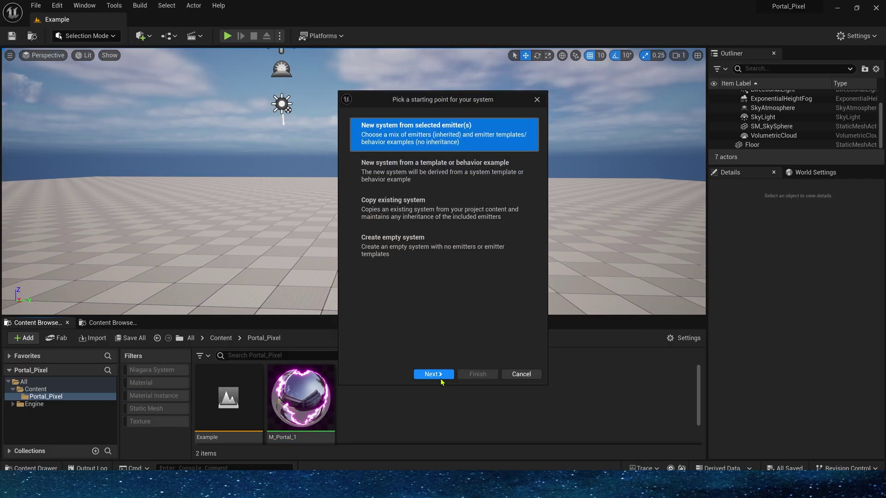
Create and open the Niagara system NS_Portal_1 and rename its Empty emitter to Portal.
{"action": "left_click", "coordinate": [475, 376]}
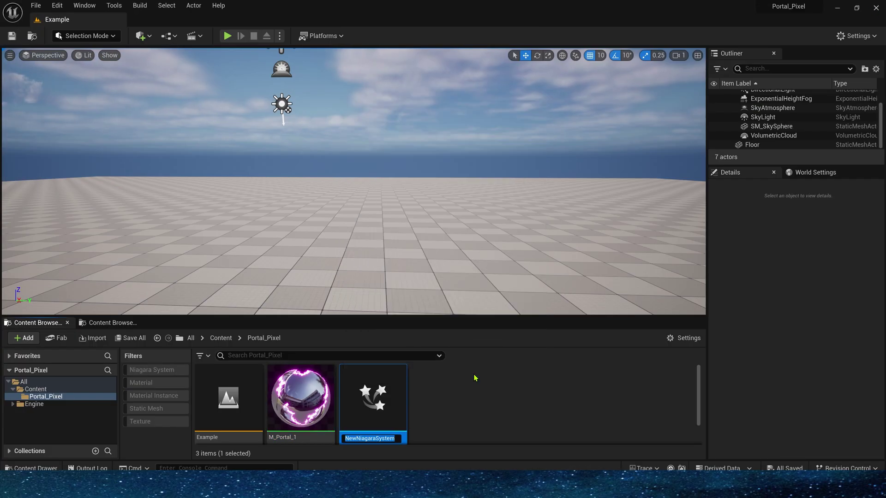
{"action": "double_click", "coordinate": [397, 414]}
{"action": "double_click", "coordinate": [470, 133]}
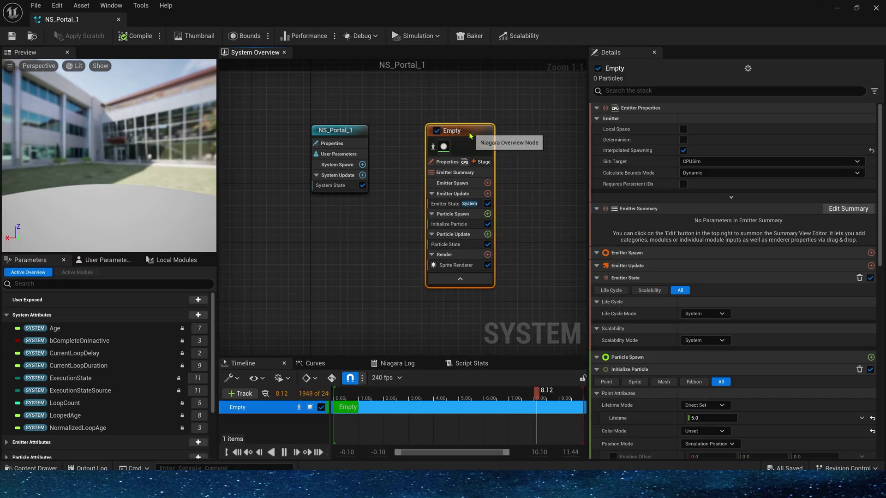
{"action": "type", "text": "Portal"}
{"action": "key", "text": "Return"}
Assign M_Portal_1 as the material of the Portal emitter's Sprite Renderer.
{"action": "left_click", "coordinate": [480, 265]}
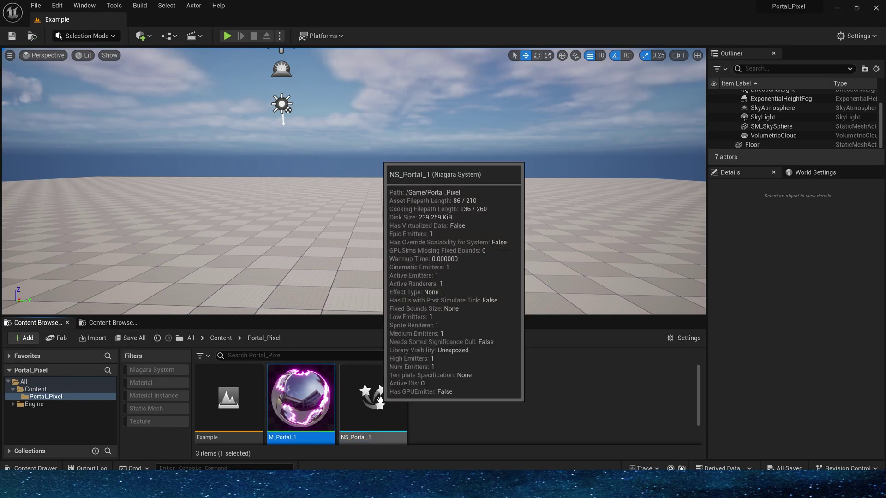
{"action": "double_click", "coordinate": [379, 400]}
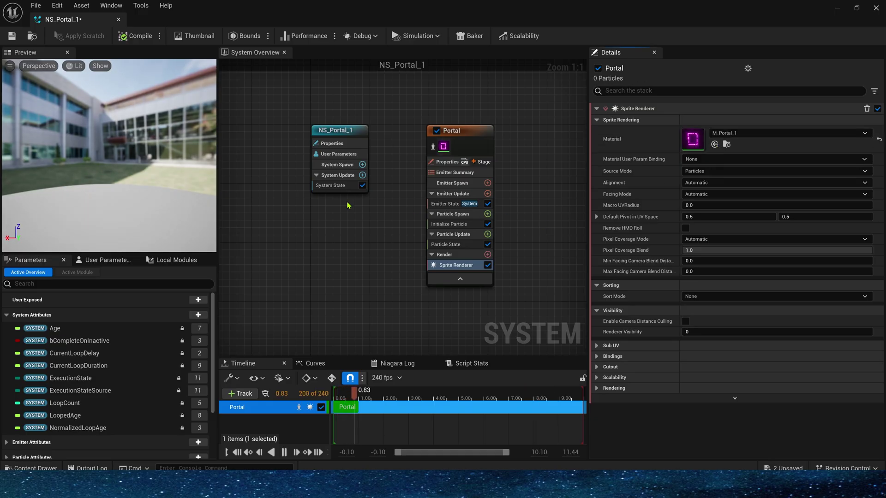
{"action": "left_click_drag", "start_coordinate": [108, 161], "coordinate": [155, 161]}
Add a Spawn Burst Instantaneous module to the Portal emitter's Emitter Update stage.
{"action": "left_click", "coordinate": [448, 204]}
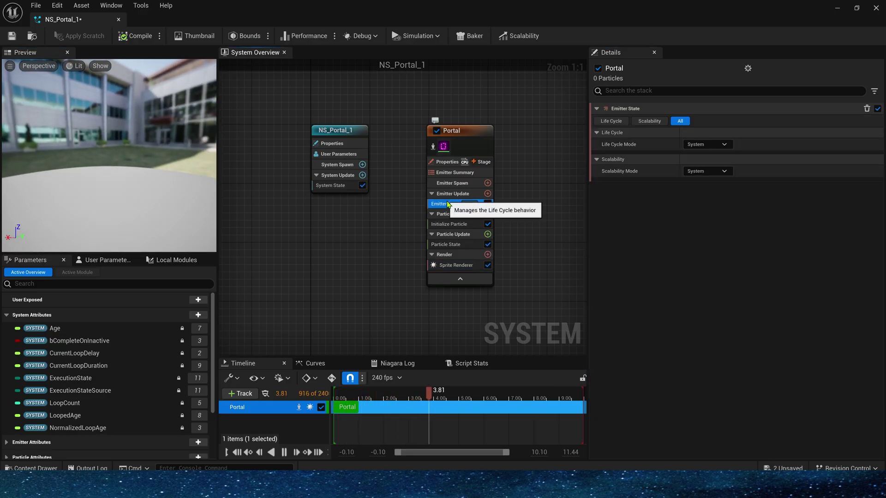
{"action": "left_click", "coordinate": [487, 193]}
{"action": "left_click", "coordinate": [332, 279]}
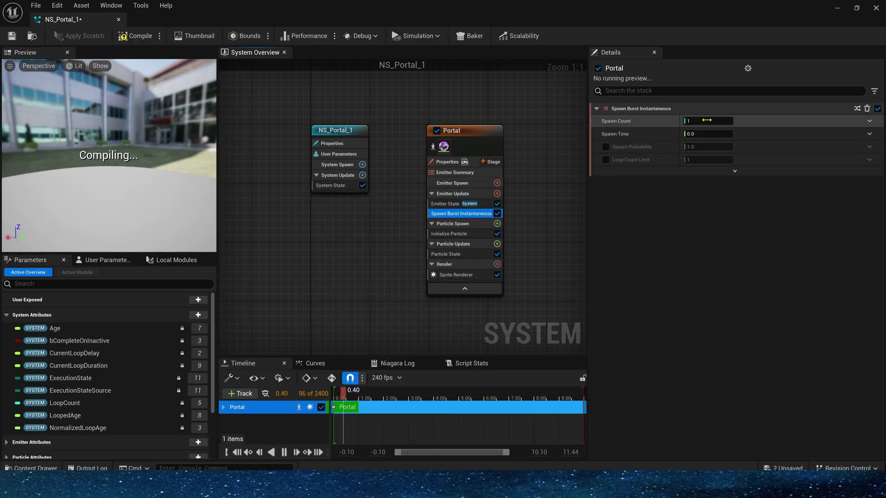
Set the Emitter State's Life Cycle Mode to Self and its Loop Behavior to Once.
{"action": "left_click", "coordinate": [451, 204]}
{"action": "left_click_drag", "start_coordinate": [121, 160], "coordinate": [138, 155]}
{"action": "scroll", "coordinate": [120, 159], "scroll_direction": "up", "scroll_amount": 8}
{"action": "scroll", "coordinate": [126, 161], "scroll_direction": "down", "scroll_amount": 8}
{"action": "scroll", "coordinate": [109, 155], "scroll_direction": "up", "scroll_amount": 8}
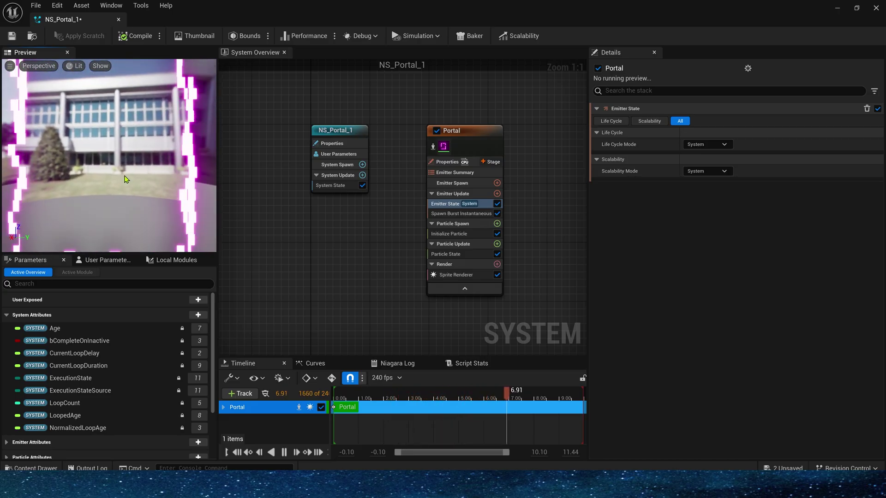
{"action": "scroll", "coordinate": [139, 155], "scroll_direction": "down", "scroll_amount": 7}
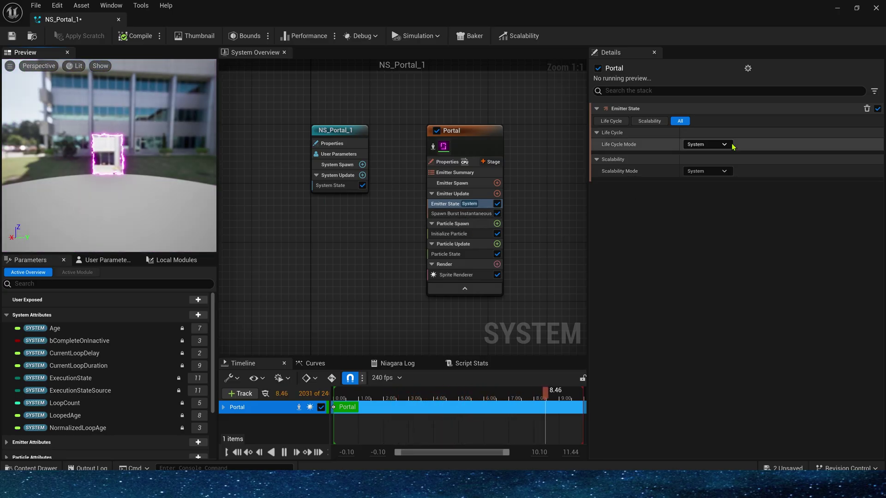
{"action": "left_click", "coordinate": [706, 144]}
{"action": "left_click", "coordinate": [696, 164]}
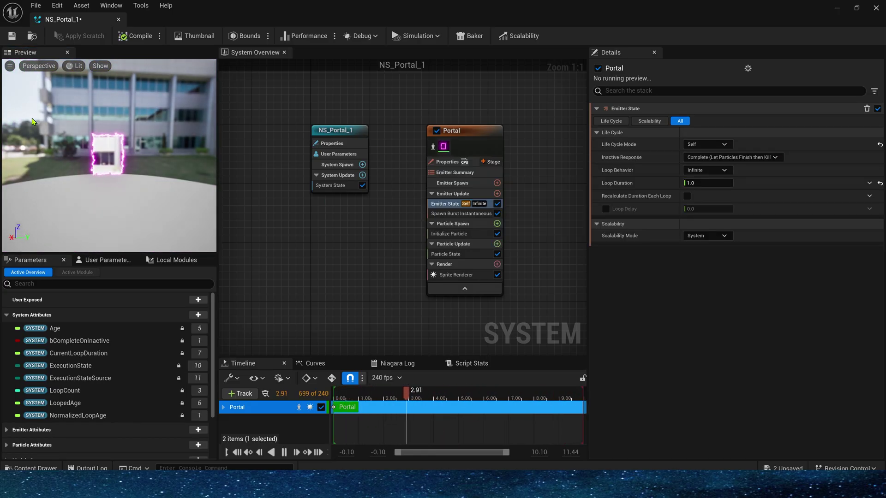
{"action": "left_click", "coordinate": [705, 170]}
{"action": "left_click", "coordinate": [701, 194]}
Set the Initialize Particle module's Lifetime to 15.
{"action": "left_click", "coordinate": [418, 169]}
{"action": "left_click", "coordinate": [715, 157]}
{"action": "type", "text": "15"}
{"action": "key", "text": "Tab"}
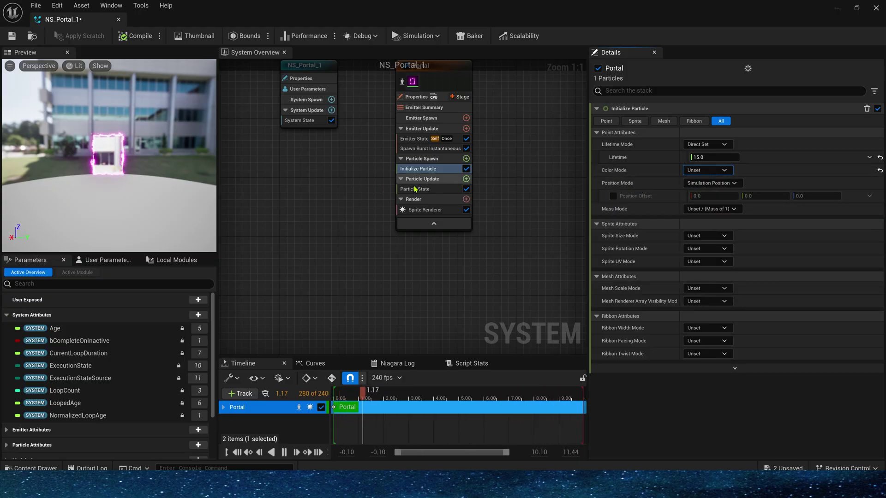
Set the Initialize Particle module's Sprite Size Mode to Uniform with a size of 100, and save the system.
{"action": "left_click", "coordinate": [706, 236]}
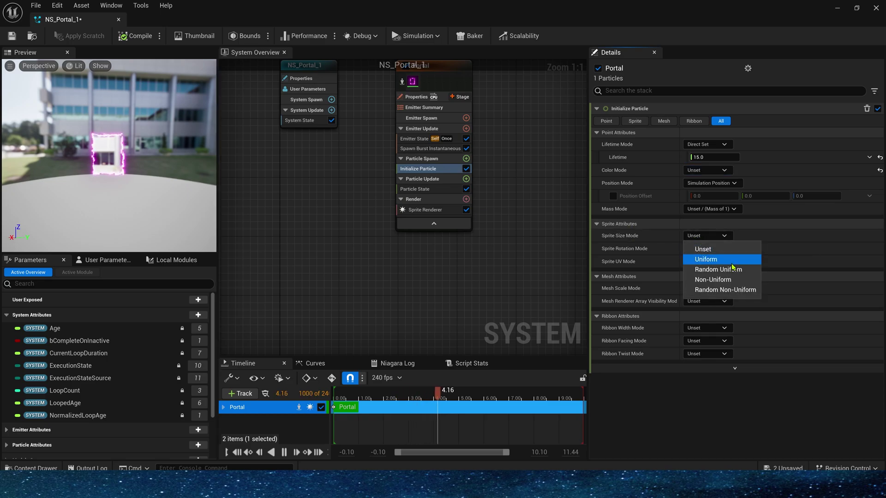
{"action": "left_click", "coordinate": [725, 260]}
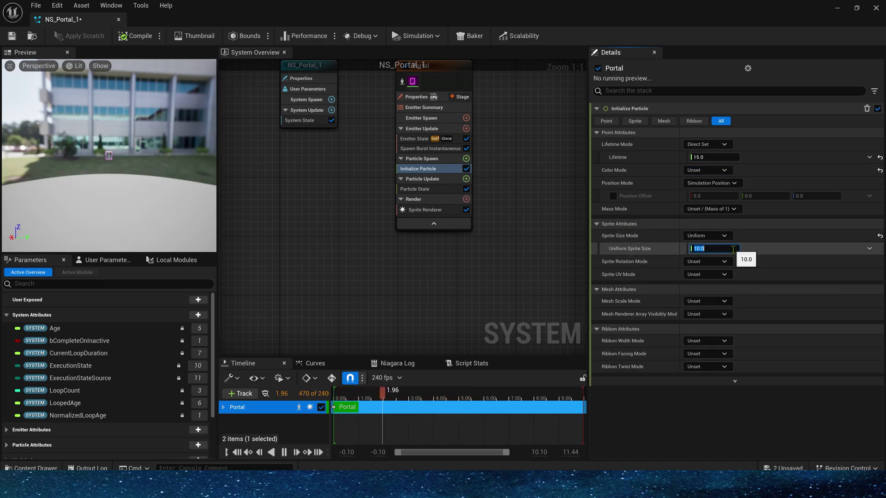
{"action": "type", "text": "100"}
{"action": "key", "text": "Return"}
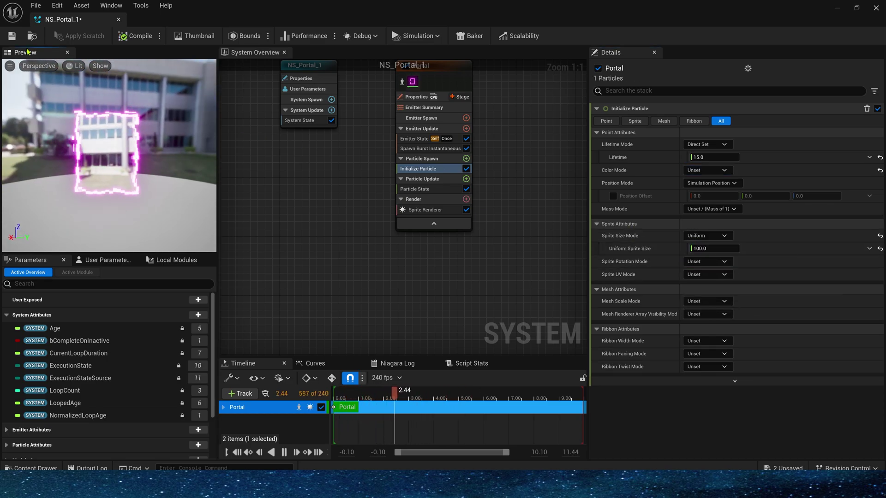
{"action": "key", "text": "ctrl+s"}
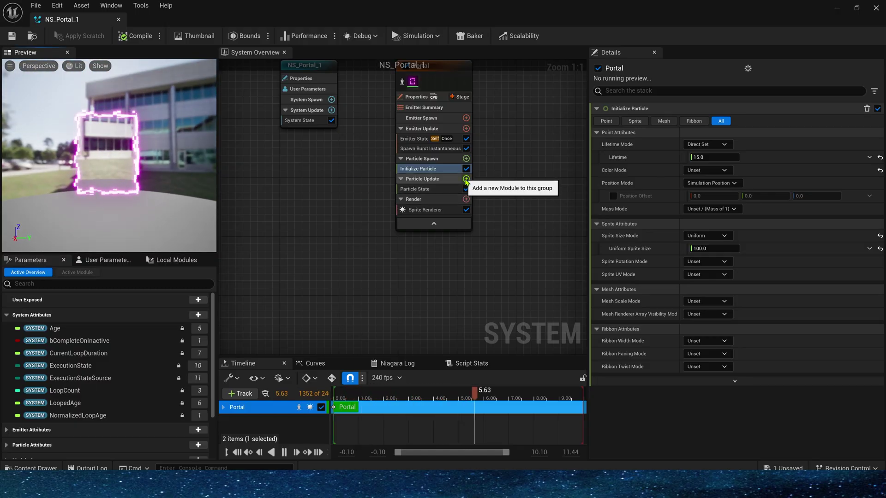
Add a Dynamic Material Parameters module to the Portal emitter's Particle Update stage and disable its unused fourth parameter of Index 0.
{"action": "left_click", "coordinate": [466, 178]}
{"action": "type", "text": "dyn"}
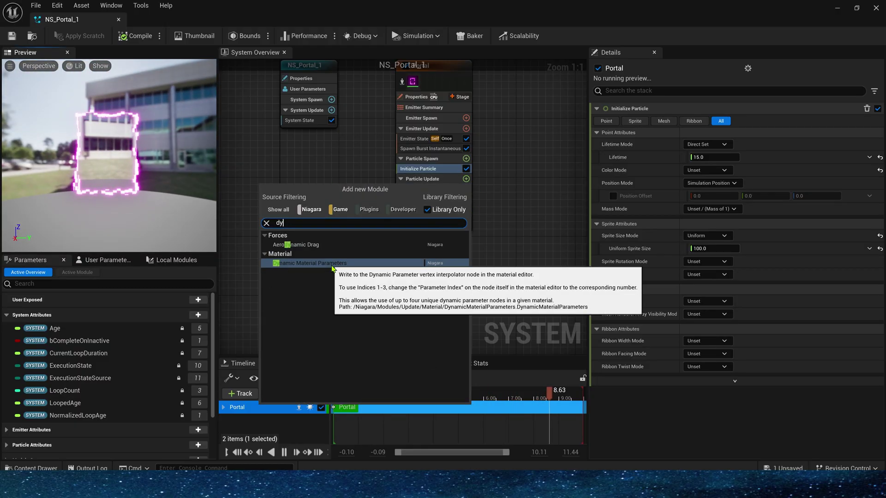
{"action": "left_click", "coordinate": [328, 262]}
{"action": "left_click", "coordinate": [605, 196]}
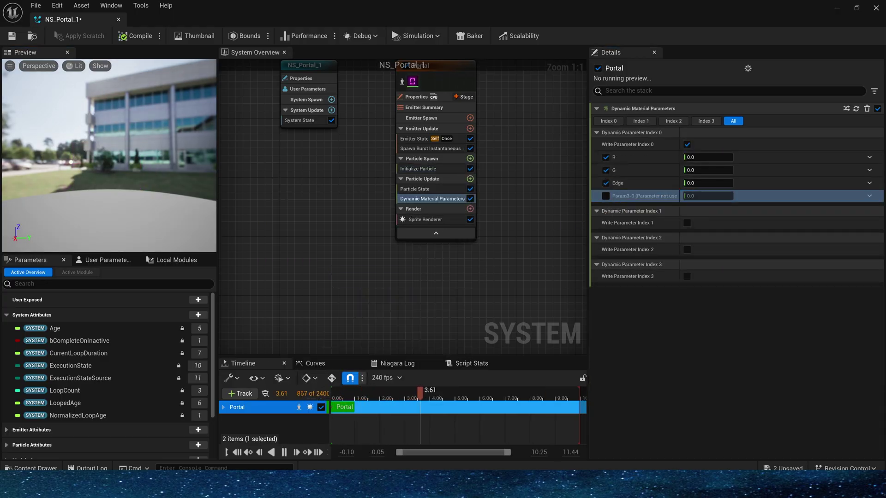
Drive the R material parameter with Float from Curve and set the curve's first key to a value of 0.
{"action": "left_click", "coordinate": [870, 157]}
{"action": "type", "text": "cur"}
{"action": "key", "text": "Return"}
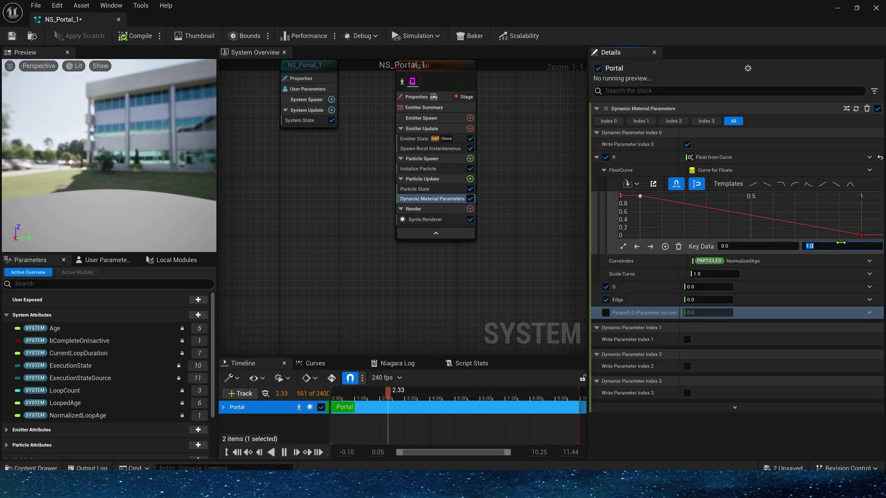
{"action": "left_click", "coordinate": [837, 246]}
{"action": "type", "text": "0"}
{"action": "key", "text": "Return"}
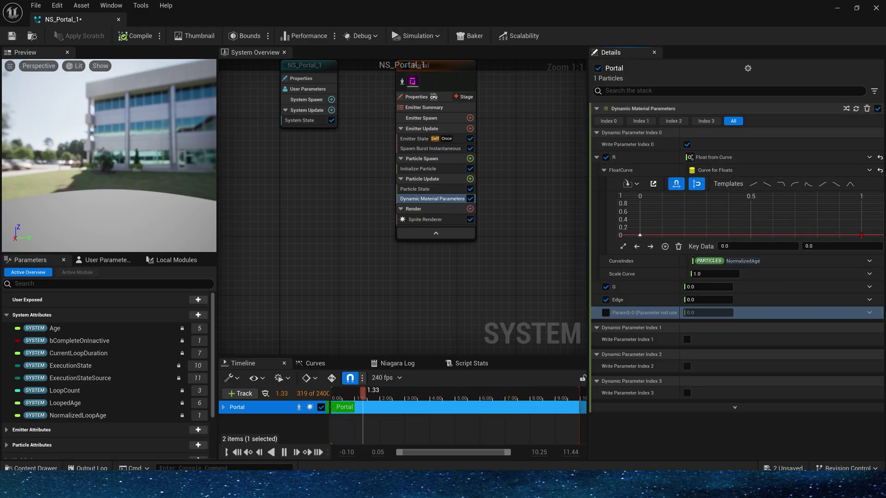
Add two keys to the R curve at times 0.3 and 0.9, both with a value of 0.3.
{"action": "middle_click", "coordinate": [704, 225]}
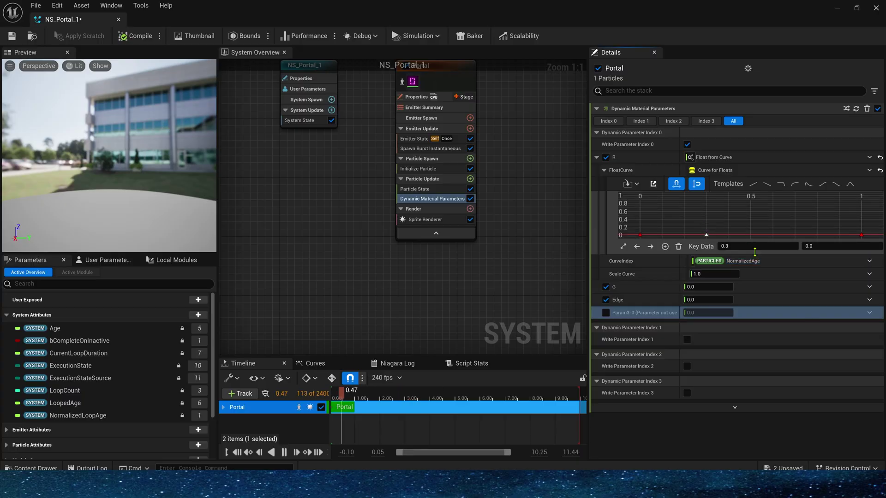
{"action": "type", "text": ".3"}
{"action": "key", "text": "Return"}
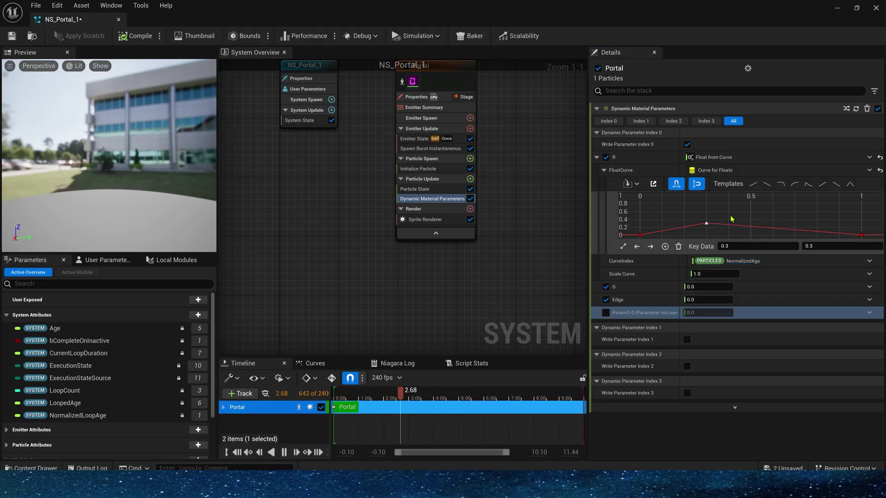
{"action": "middle_click", "coordinate": [838, 227]}
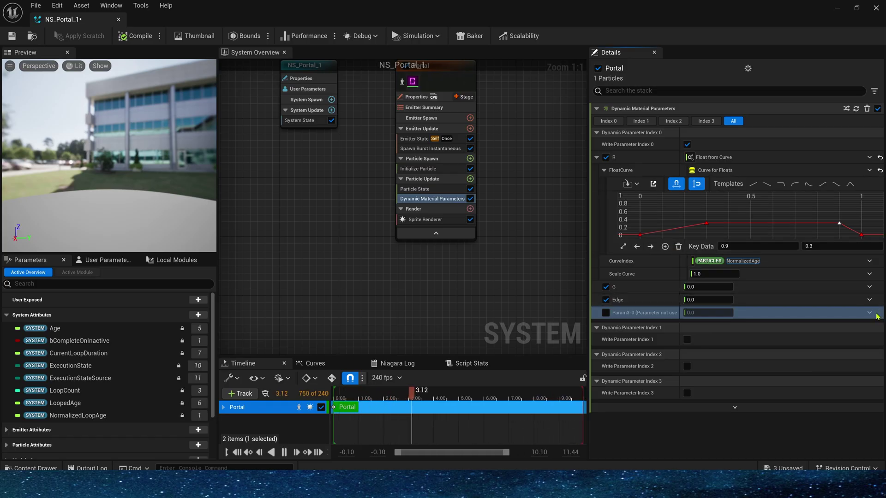
Drive the G parameter with Float from Curve, setting the first key to 0 and adding keys at 0.5 and 0.8 with value 0.4.
{"action": "left_click", "coordinate": [870, 286]}
{"action": "type", "text": "cur"}
{"action": "key", "text": "Return"}
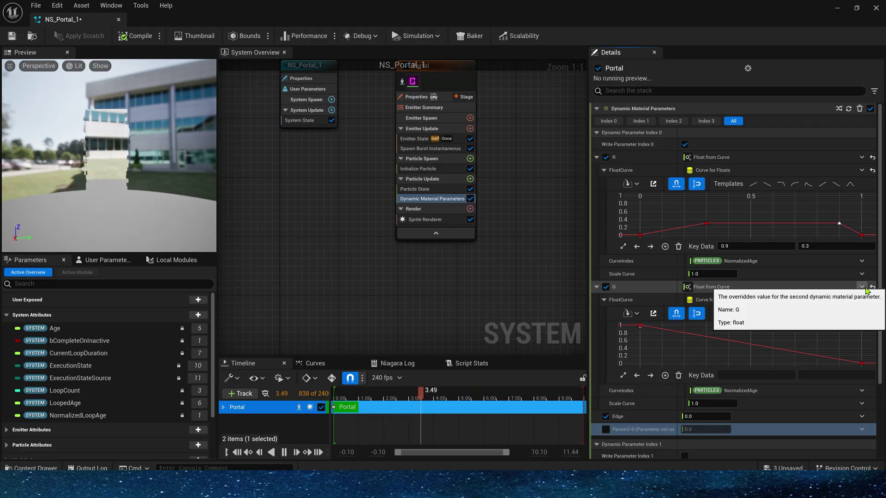
{"action": "left_click", "coordinate": [639, 326]}
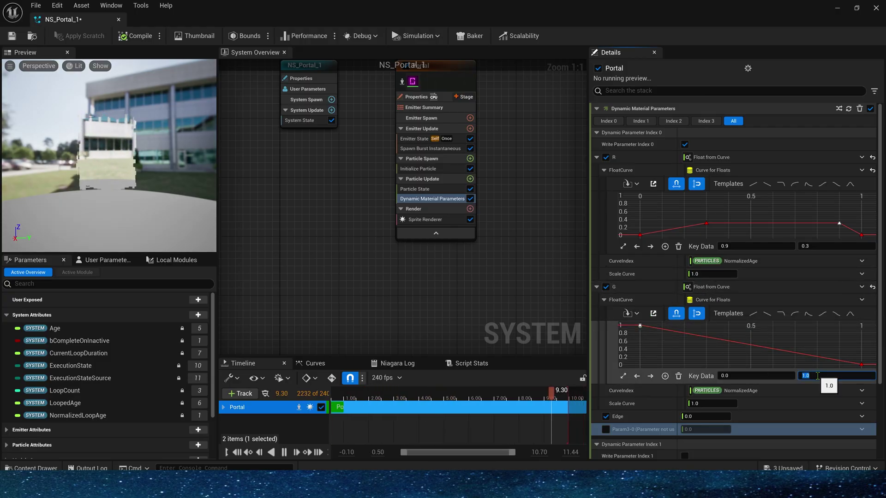
{"action": "left_click", "coordinate": [718, 352]}
{"action": "middle_click", "coordinate": [708, 364]}
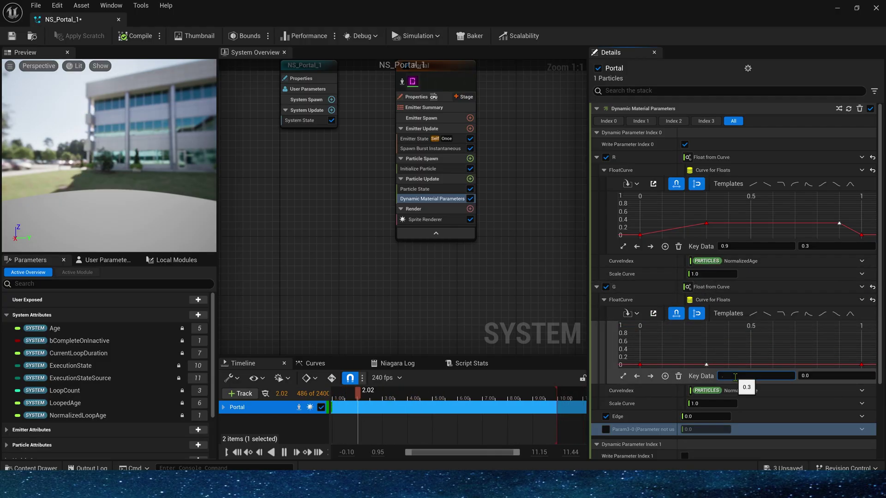
{"action": "left_click", "coordinate": [832, 354]}
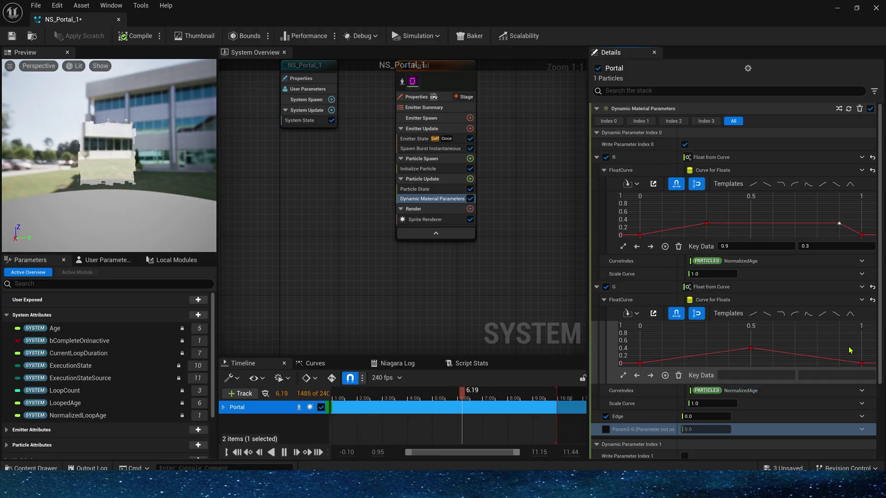
{"action": "left_click", "coordinate": [839, 360], "text": "shift"}
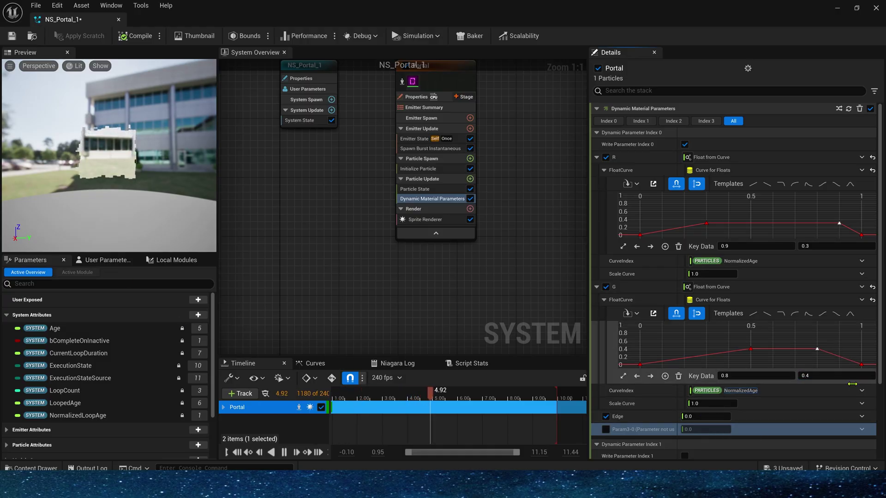
Set the Edge parameter of the Dynamic Material Parameters module to 0.03.
{"action": "left_click", "coordinate": [706, 416]}
{"action": "type", "text": "0.03"}
{"action": "key", "text": "Return"}
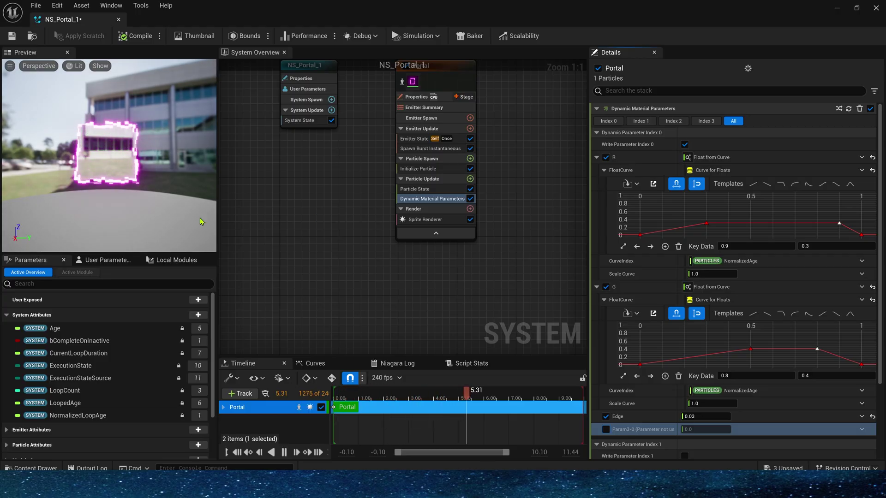
Move the G curve's first key to time 0.3 and save the system.
{"action": "left_click", "coordinate": [640, 364]}
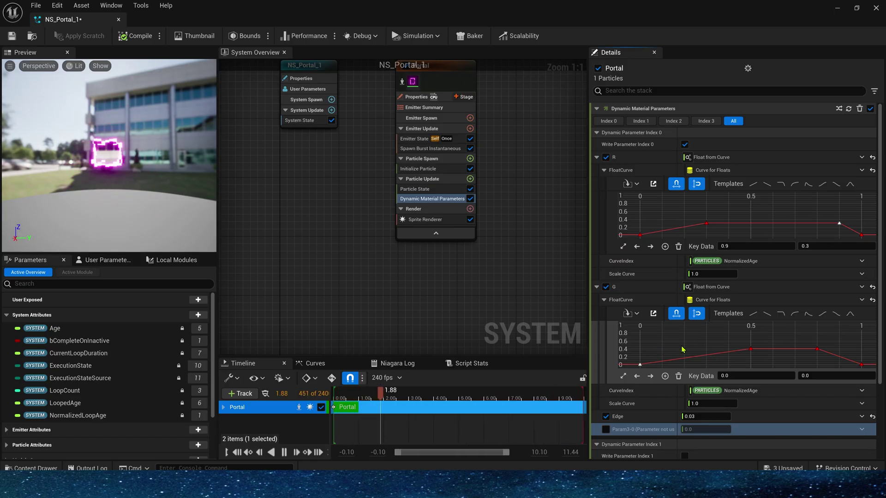
{"action": "key", "text": "BackSpace"}
{"action": "type", "text": "3"}
{"action": "key", "text": "Tab"}
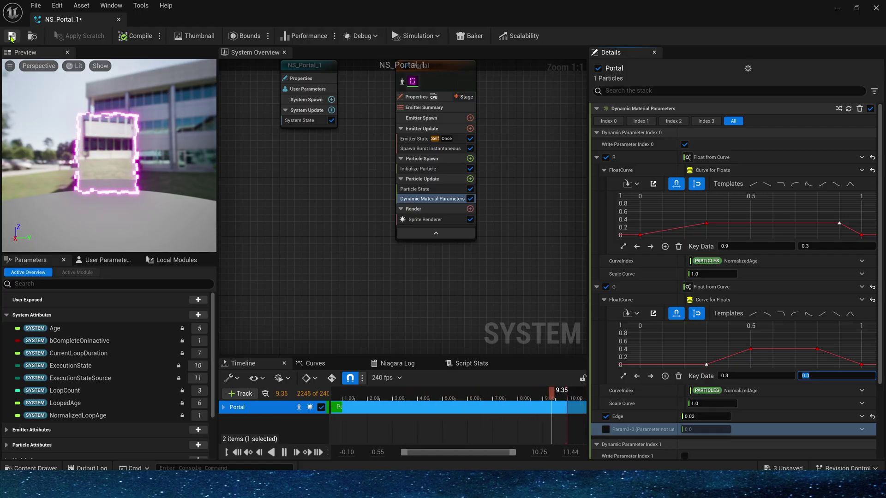
{"action": "key", "text": "ctrl+s"}
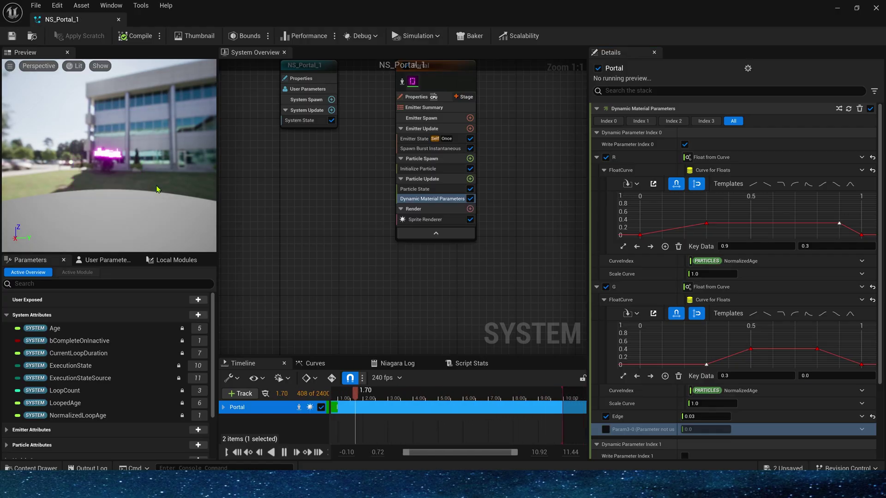
Close the Niagara editor and place NS_Portal_1 in the Example level at location 300, 140, 270.
{"action": "left_click", "coordinate": [875, 8]}
{"action": "left_click_drag", "start_coordinate": [368, 238], "coordinate": [355, 223]}
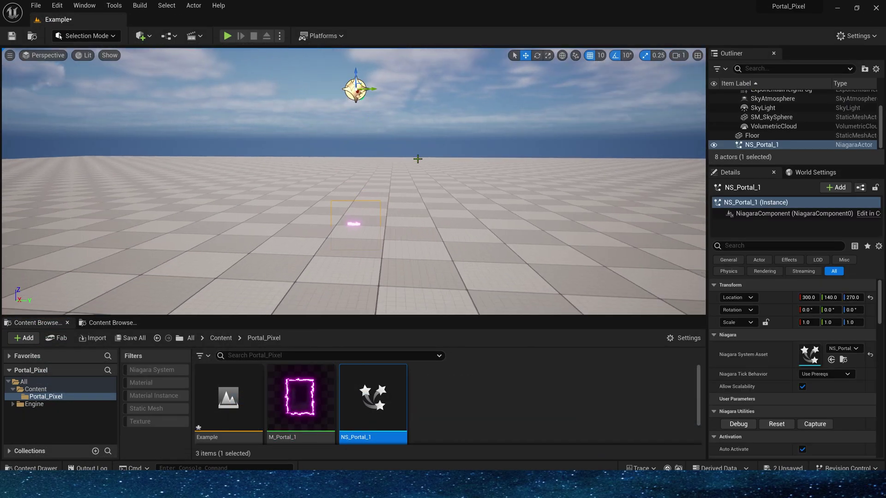
{"action": "right_click_drag", "start_coordinate": [417, 158], "coordinate": [417, 130]}
{"action": "key", "text": "g"}
{"action": "right_click_drag", "start_coordinate": [357, 277], "coordinate": [346, 290]}
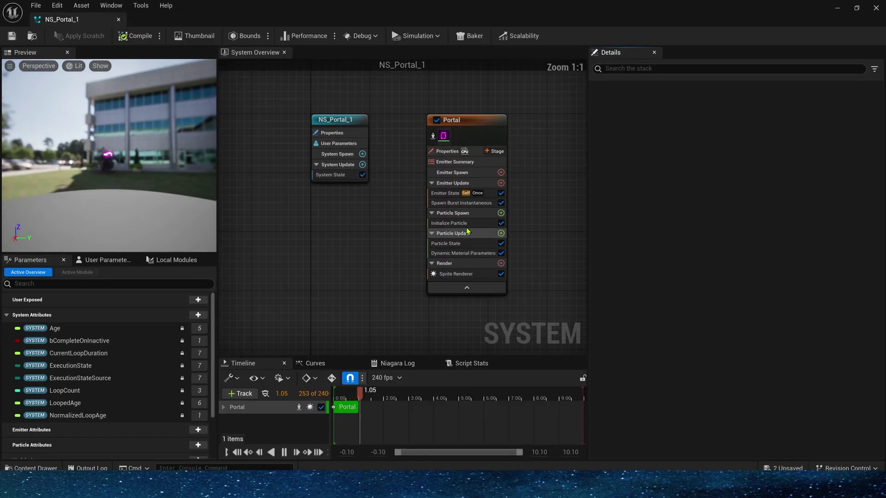
Set the Initialize Particle module's Uniform Sprite Size to 200 and view the portal in the level.
{"action": "left_click", "coordinate": [449, 223]}
{"action": "left_click", "coordinate": [716, 249]}
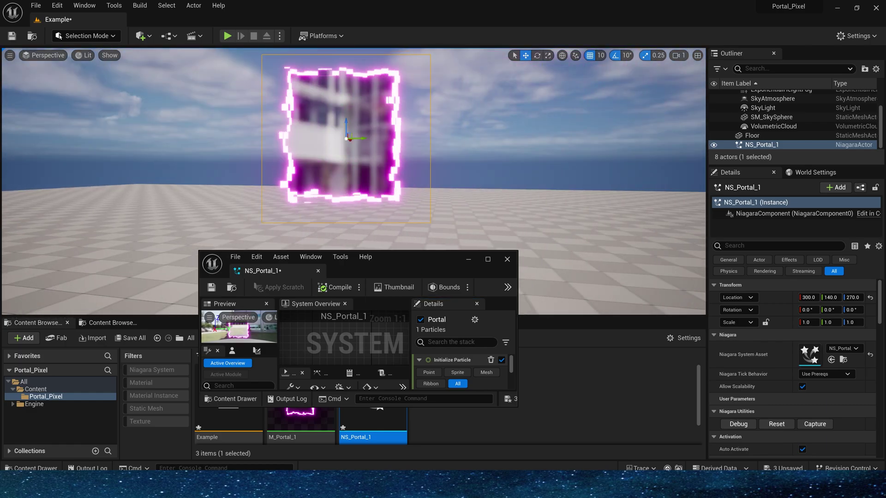
{"action": "right_click_drag", "start_coordinate": [354, 181], "coordinate": [277, 182]}
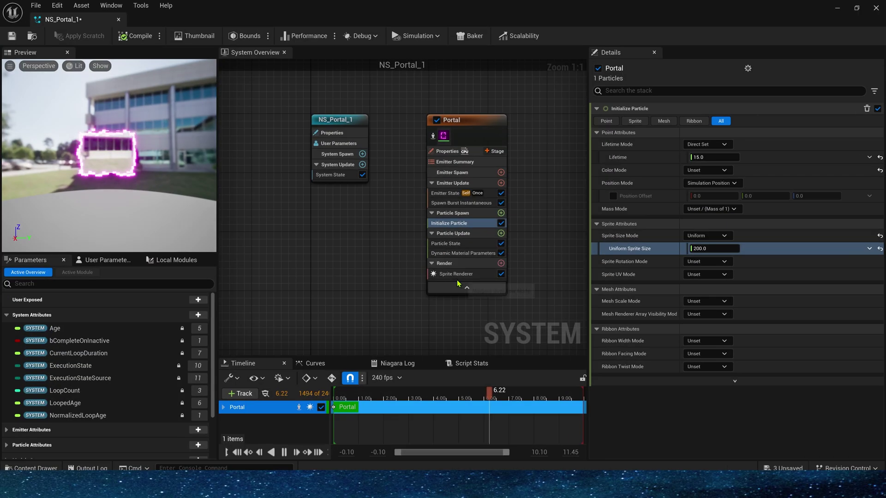
Set the Sprite Renderer's Alignment to Custom Alignment and its Facing Mode to Custom Facing Vector.
{"action": "left_click", "coordinate": [456, 274]}
{"action": "left_click", "coordinate": [727, 194]}
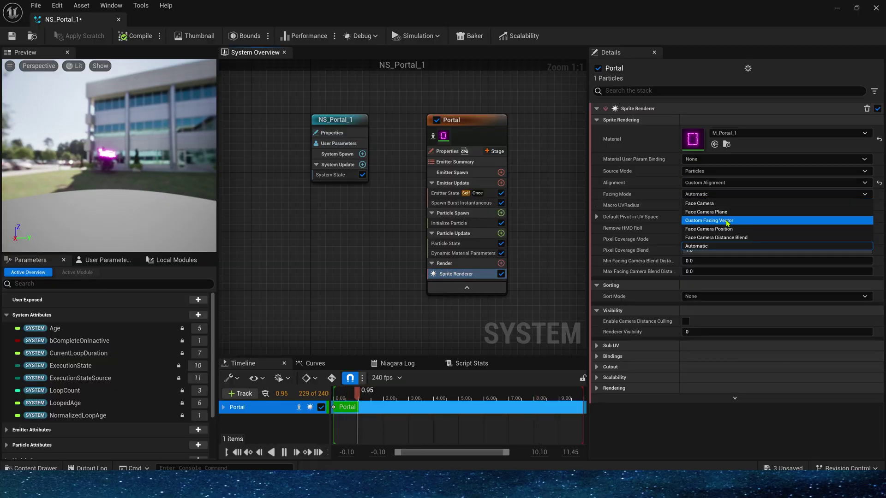
{"action": "left_click", "coordinate": [727, 221]}
Add the SpriteFacing particle attribute, insert it into the Portal emitter's Particle Spawn stage, and check the portal's orientation in the level.
{"action": "left_click", "coordinate": [6, 445]}
{"action": "scroll", "coordinate": [106, 392], "scroll_direction": "down", "scroll_amount": 3}
{"action": "left_click", "coordinate": [198, 356]}
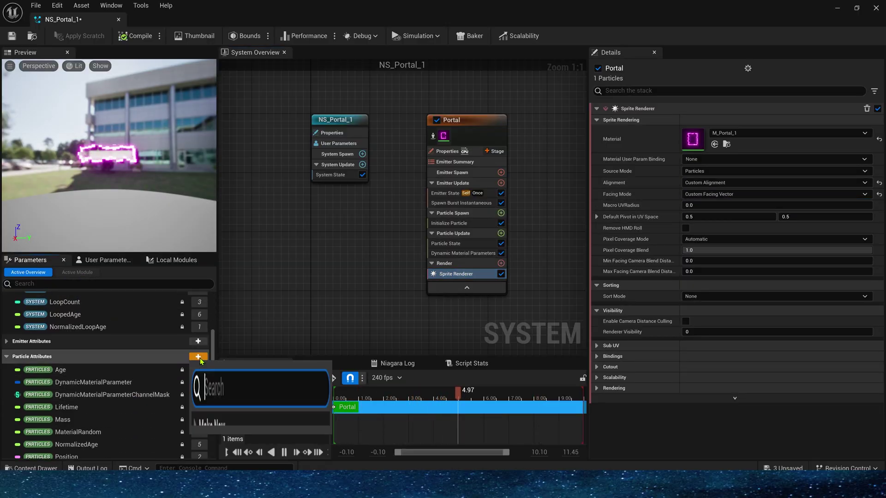
{"action": "type", "text": "fac"}
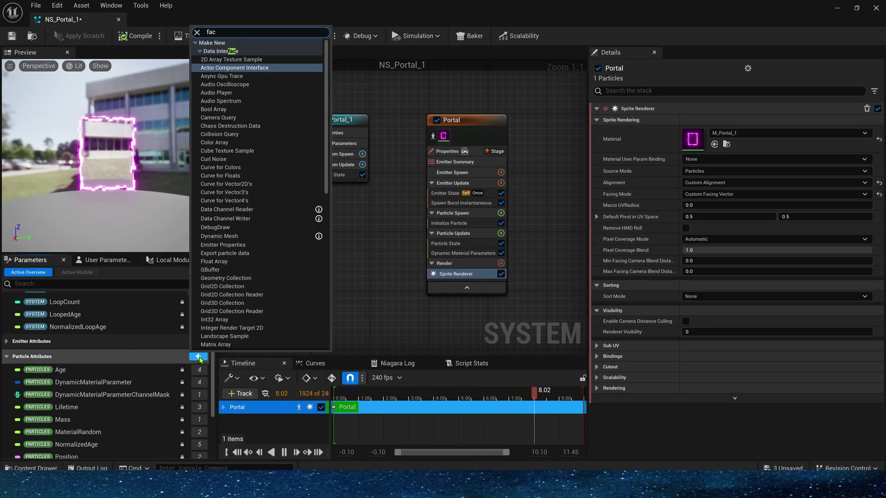
{"action": "type", "text": "ing"}
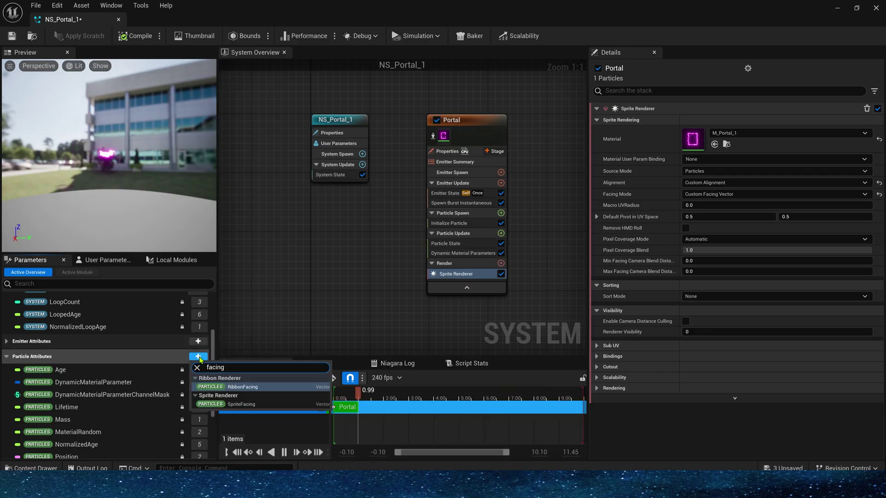
{"action": "key", "text": "Down"}
{"action": "key", "text": "Return"}
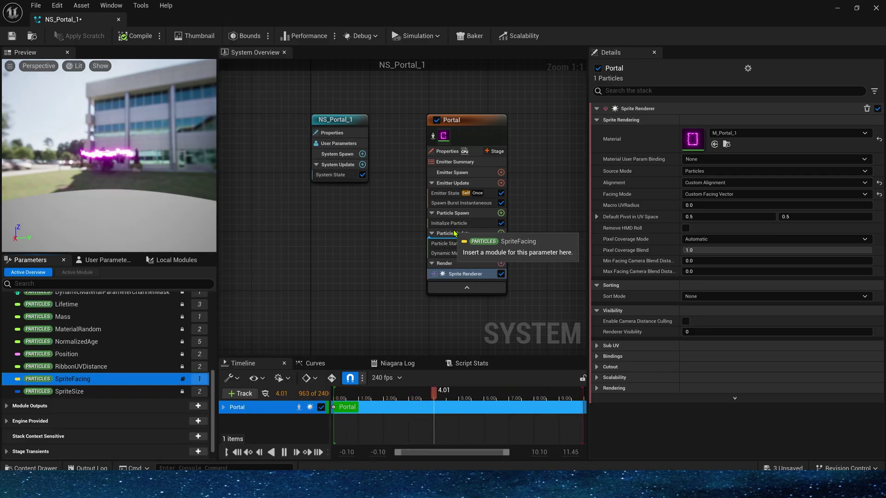
{"action": "left_click_drag", "start_coordinate": [454, 233], "coordinate": [455, 233]}
{"action": "left_click_drag", "start_coordinate": [396, 9], "coordinate": [408, 261]}
{"action": "right_click_drag", "start_coordinate": [353, 153], "coordinate": [273, 152]}
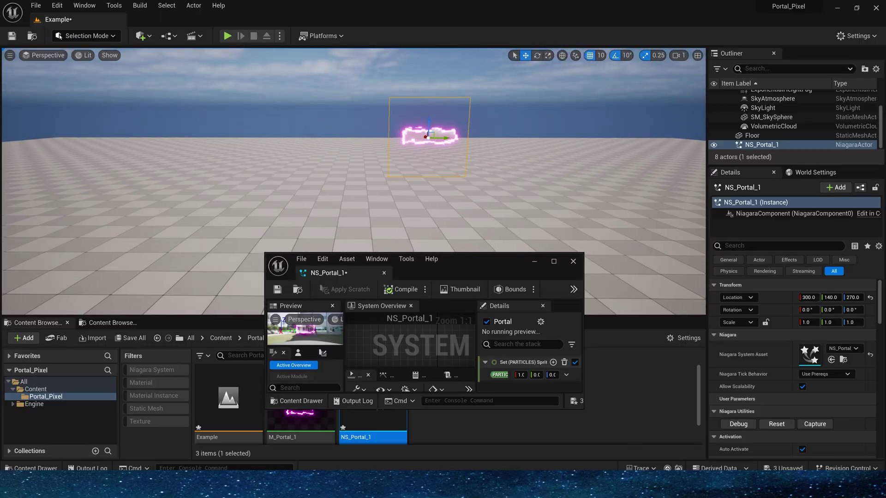
{"action": "mouse_move", "coordinate": [353, 182]}
{"action": "right_mouse_down"}
{"action": "mouse_move", "coordinate": [511, 181]}
{"action": "mouse_move", "coordinate": [369, 181]}
{"action": "right_mouse_up"}
{"action": "double_click", "coordinate": [472, 267]}
Add a Mesh Renderer to the Portal emitter and set its mesh to PlaneTranslationHandle.
{"action": "left_click", "coordinate": [465, 285]}
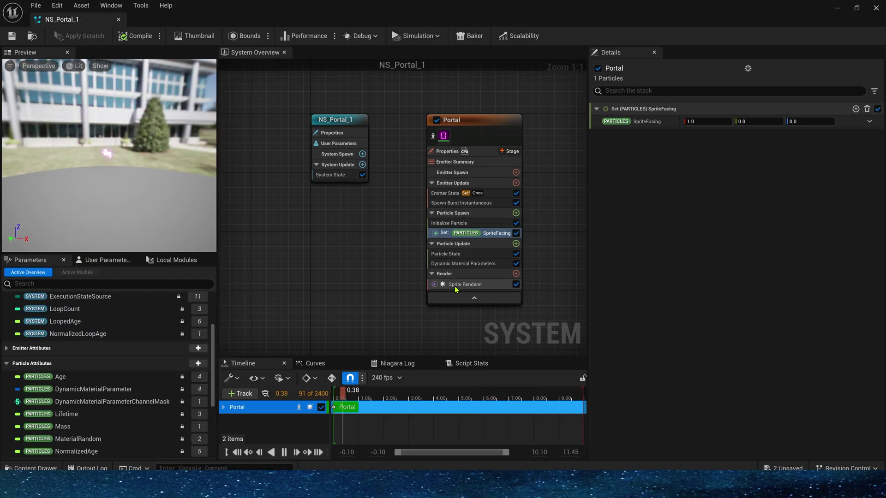
{"action": "left_click", "coordinate": [515, 273]}
{"action": "left_click", "coordinate": [374, 339]}
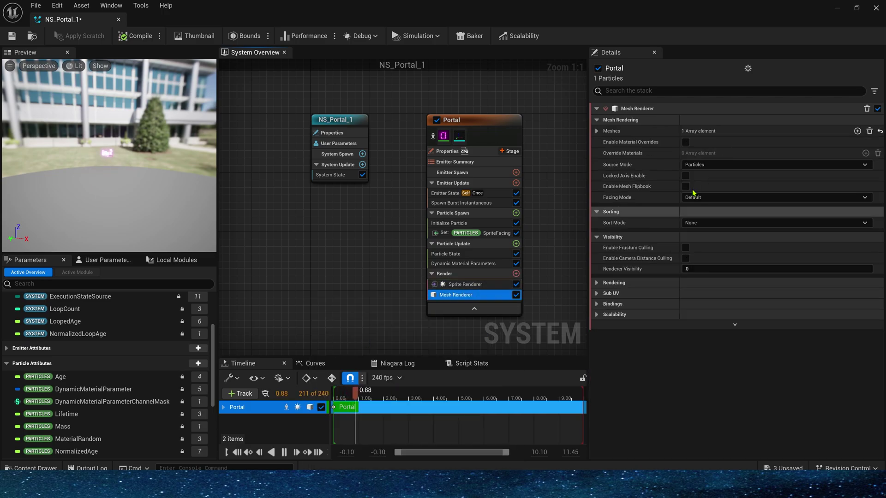
{"action": "left_click", "coordinate": [596, 131]}
{"action": "left_click", "coordinate": [726, 144]}
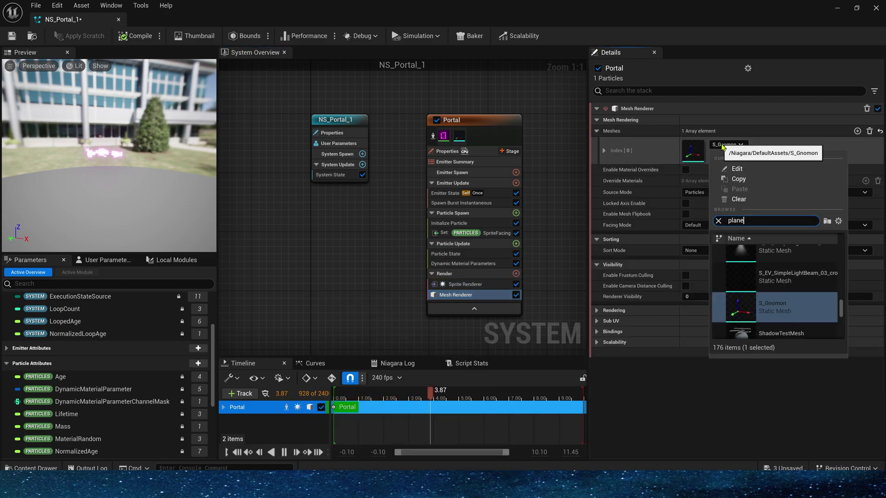
{"action": "left_click", "coordinate": [773, 261]}
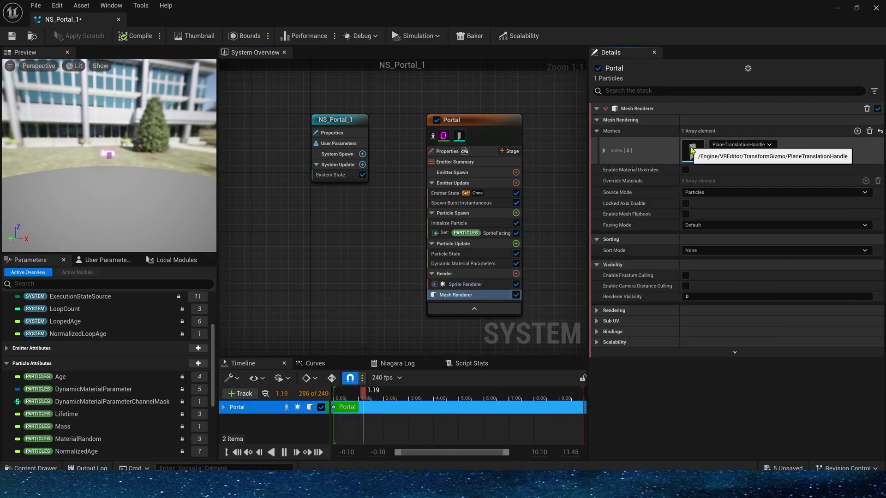
Enable the Mesh Renderer's material overrides, add one override element and assign M_Portal_1 as its explicit material.
{"action": "left_click", "coordinate": [685, 170]}
{"action": "left_click", "coordinate": [597, 180]}
{"action": "left_click", "coordinate": [465, 284]}
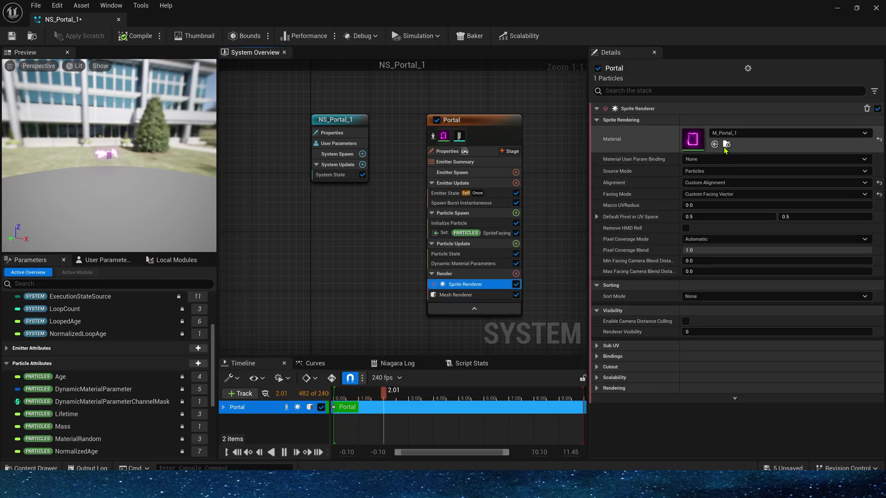
{"action": "left_click", "coordinate": [725, 143]}
{"action": "left_click", "coordinate": [455, 295]}
{"action": "left_click", "coordinate": [604, 194]}
{"action": "left_click", "coordinate": [714, 219]}
Disable the Sprite Renderer and set the Mesh Renderer's mesh to Plane.
{"action": "left_click", "coordinate": [516, 284]}
{"action": "left_click_drag", "start_coordinate": [109, 157], "coordinate": [83, 120]}
{"action": "left_click", "coordinate": [742, 144]}
{"action": "type", "text": "plane"}
{"action": "scroll", "coordinate": [784, 300], "scroll_direction": "up", "scroll_amount": 2}
{"action": "left_click", "coordinate": [785, 302]}
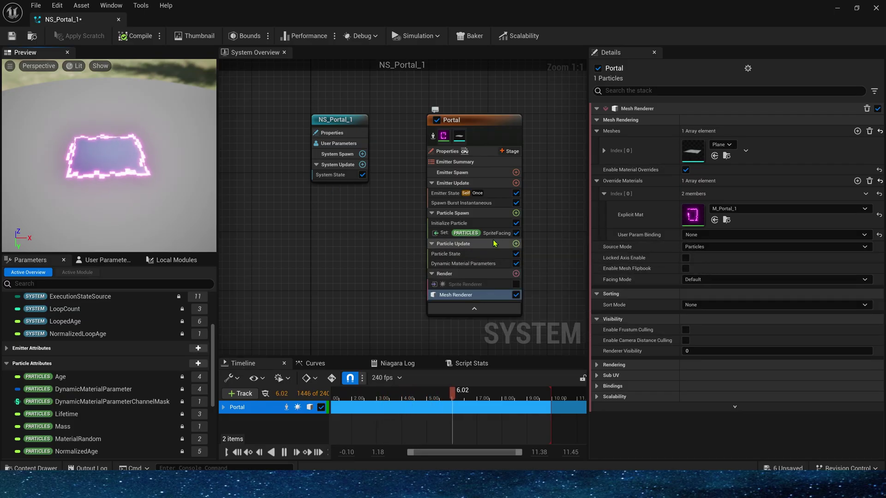
Disable the SpriteFacing module in Particle Spawn and show the Initialize Particle settings.
{"action": "left_click", "coordinate": [480, 233]}
{"action": "left_click", "coordinate": [515, 233]}
{"action": "left_click", "coordinate": [452, 223]}
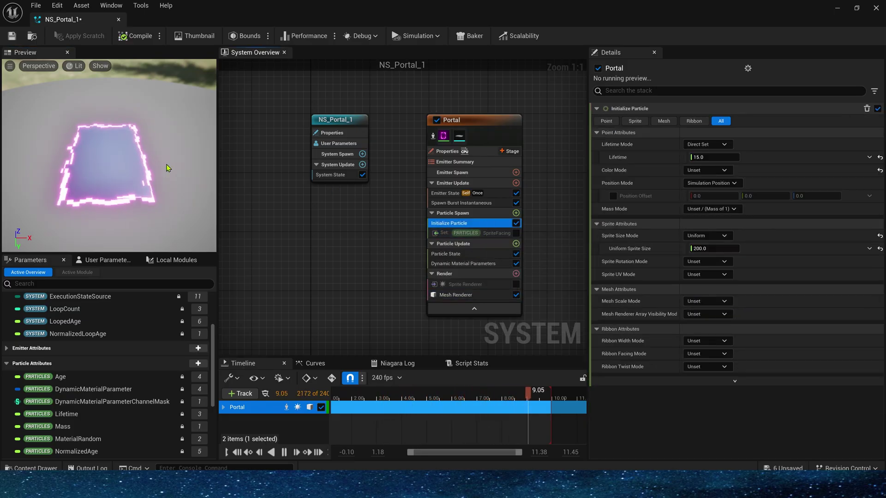
Add an Initial Mesh Orientation module to Particle Spawn with Mesh Orientation Mode None and an X rotation of 0.25.
{"action": "left_click", "coordinate": [516, 213]}
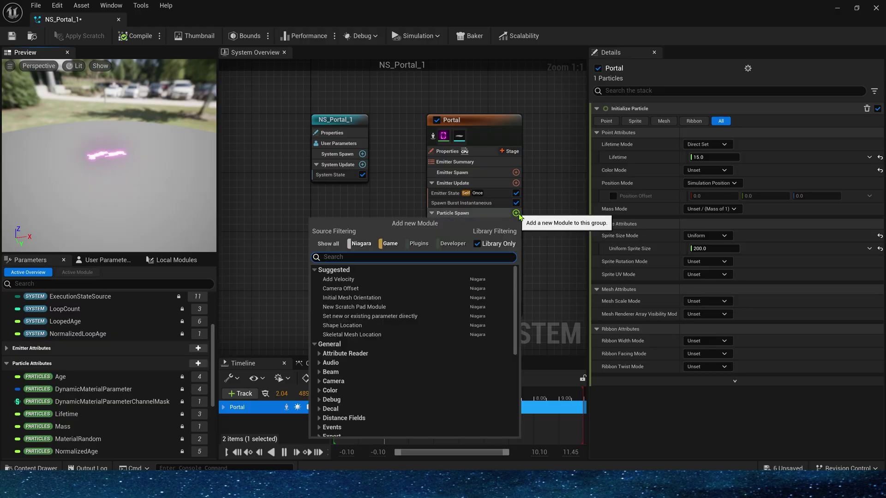
{"action": "type", "text": "ini"}
{"action": "left_click", "coordinate": [455, 279]}
{"action": "left_click", "coordinate": [707, 132]}
{"action": "left_click", "coordinate": [702, 145]}
{"action": "left_click", "coordinate": [727, 158]}
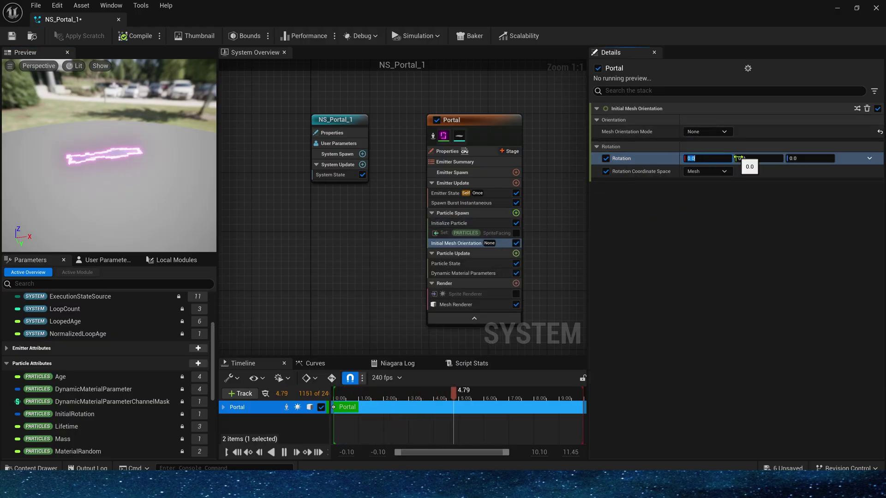
{"action": "type", "text": "0.25"}
{"action": "key", "text": "Return"}
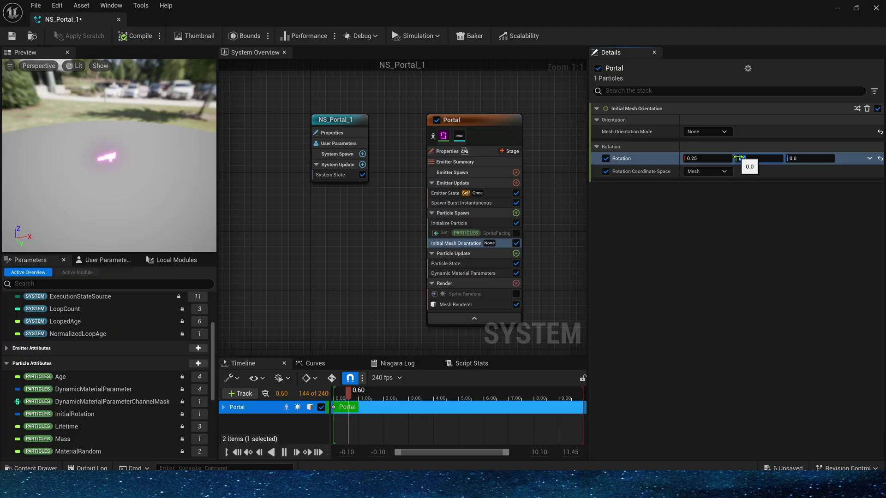
Save NS_Portal_1 and return to the level to view the portal.
{"action": "left_click", "coordinate": [9, 32]}
{"action": "left_click", "coordinate": [880, 4]}
{"action": "right_click_drag", "start_coordinate": [458, 150], "coordinate": [176, 105]}
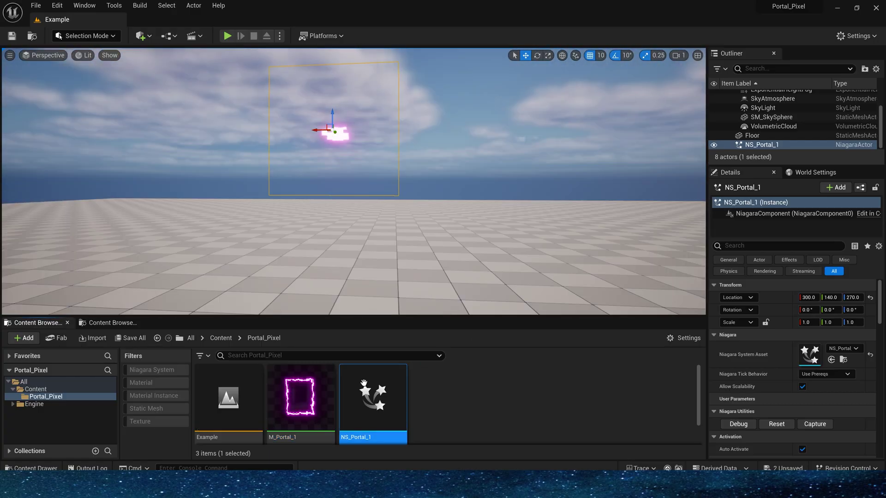
Duplicate M_Portal_1 as M_Portal_2 and open the copy in the material editor.
{"action": "left_click", "coordinate": [309, 401]}
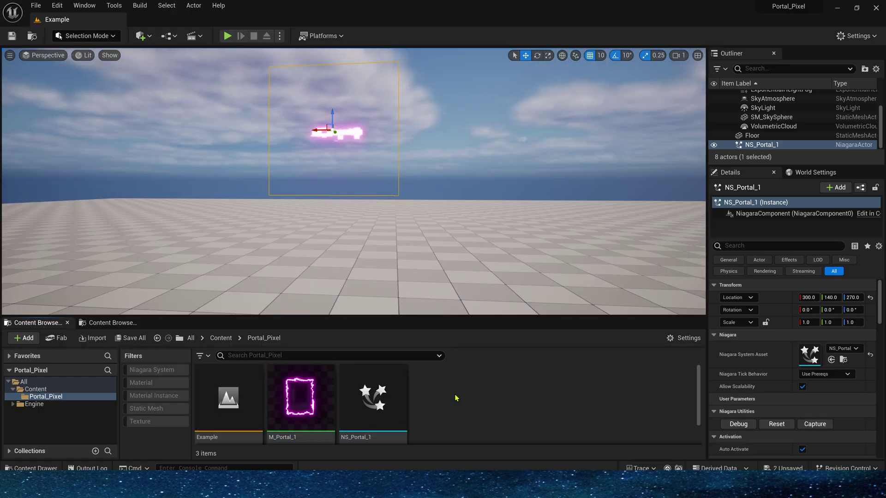
{"action": "key", "text": "ctrl+d"}
{"action": "double_click", "coordinate": [448, 395]}
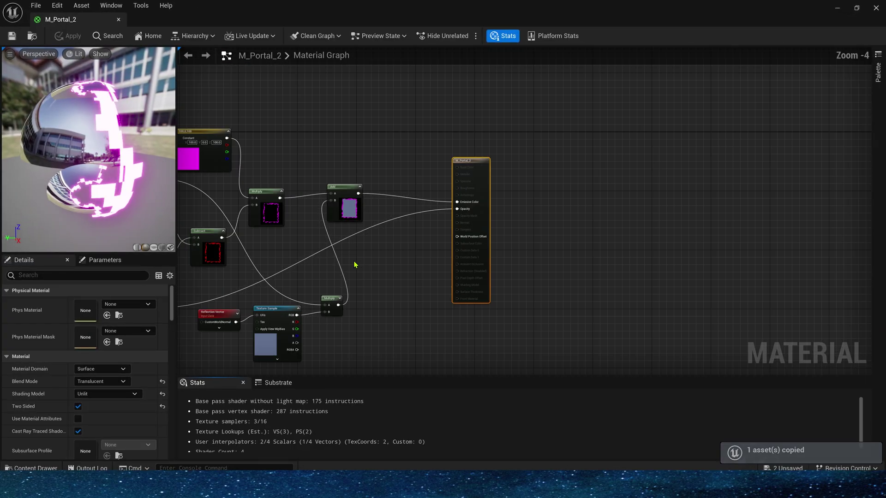
Move the existing portal frame, color and reflection nodes up, apart from the pixelated noise chain and the material output.
{"action": "scroll", "coordinate": [481, 223], "scroll_direction": "up", "scroll_amount": 2}
{"action": "left_click_drag", "start_coordinate": [501, 223], "coordinate": [543, 229]}
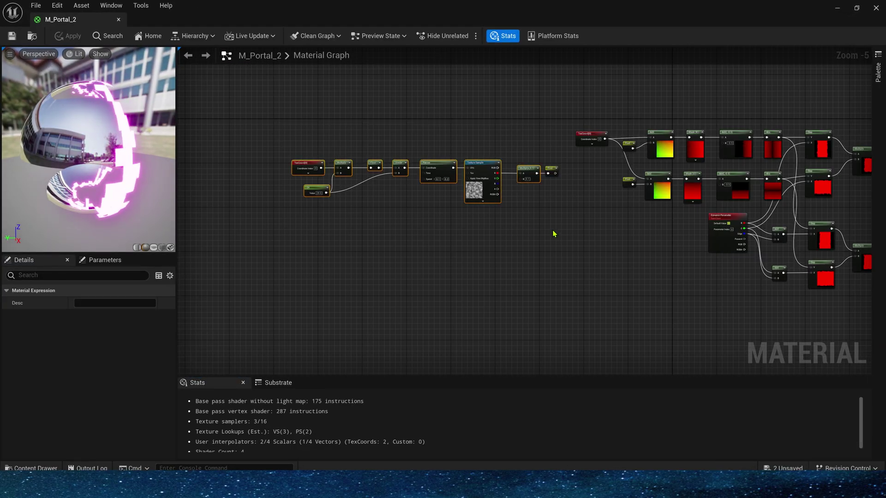
{"action": "scroll", "coordinate": [582, 191], "scroll_direction": "up", "scroll_amount": 2}
{"action": "left_click", "coordinate": [583, 191]}
{"action": "right_click_drag", "start_coordinate": [454, 202], "coordinate": [623, 187]}
{"action": "left_click_drag", "start_coordinate": [239, 83], "coordinate": [646, 221]}
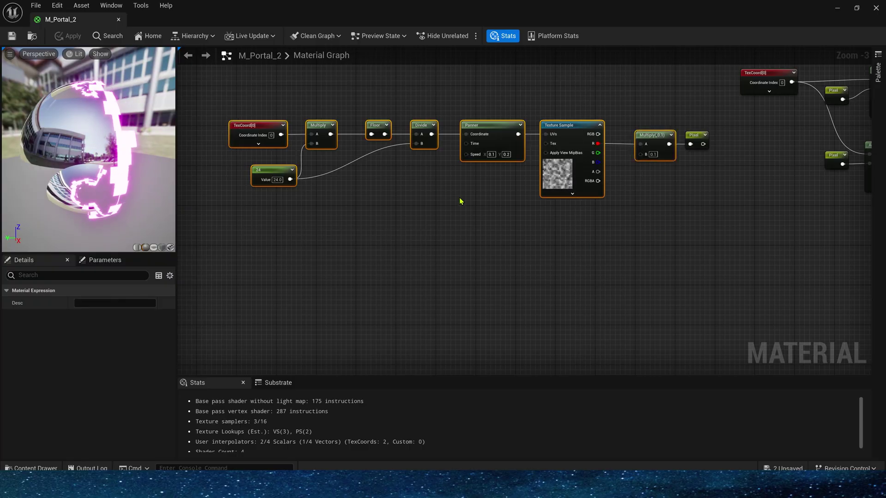
{"action": "left_click_drag", "start_coordinate": [248, 93], "coordinate": [706, 223]}
{"action": "right_click_drag", "start_coordinate": [722, 215], "coordinate": [403, 290]}
{"action": "scroll", "coordinate": [447, 211], "scroll_direction": "down", "scroll_amount": 2}
{"action": "left_click_drag", "start_coordinate": [423, 139], "coordinate": [859, 323]}
{"action": "right_click_drag", "start_coordinate": [849, 289], "coordinate": [707, 278]}
{"action": "left_click_drag", "start_coordinate": [695, 206], "coordinate": [667, 45]}
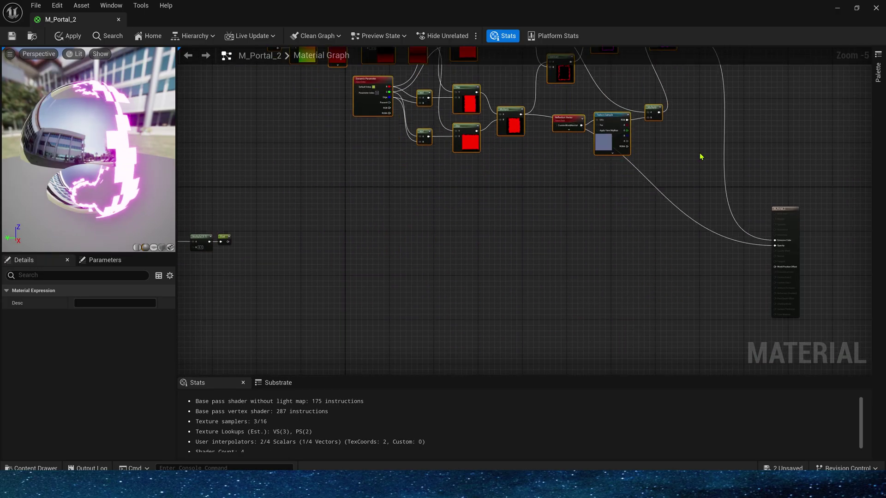
Disconnect the old portal nodes from the material's Emissive Color and Opacity inputs.
{"action": "scroll", "coordinate": [700, 156], "scroll_direction": "up", "scroll_amount": 1}
{"action": "right_click_drag", "start_coordinate": [699, 156], "coordinate": [656, 252]}
{"action": "left_click", "coordinate": [618, 77], "text": "alt"}
{"action": "left_click", "coordinate": [415, 192], "text": "alt"}
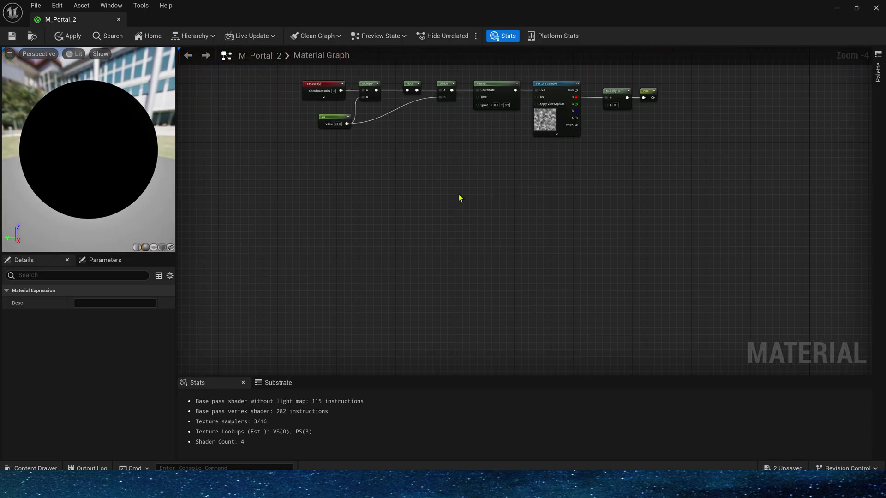
Add a RadialGradientExponential node below the noise chain and check its preview on a plane mesh.
{"action": "scroll", "coordinate": [459, 198], "scroll_direction": "up", "scroll_amount": 3}
{"action": "right_click", "coordinate": [460, 220]}
{"action": "type", "text": "rad"}
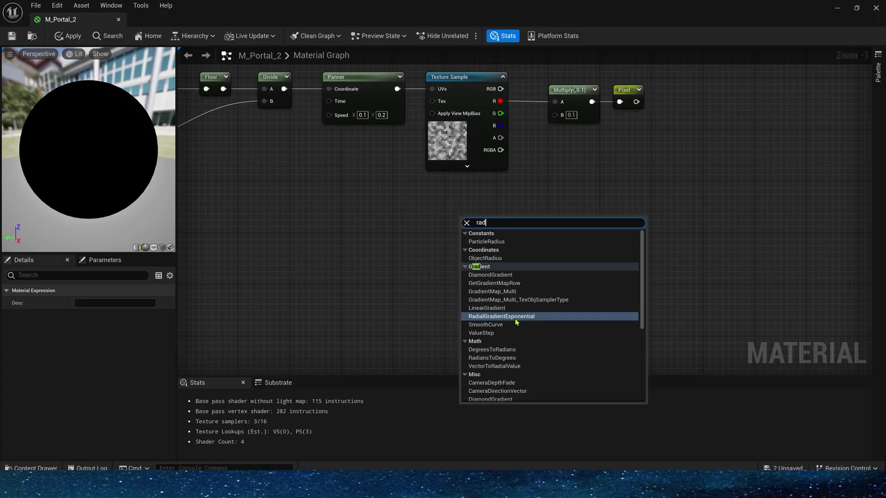
{"action": "left_click", "coordinate": [507, 316]}
{"action": "scroll", "coordinate": [537, 224], "scroll_direction": "up", "scroll_amount": 1}
{"action": "key", "text": "space"}
{"action": "left_click", "coordinate": [153, 248]}
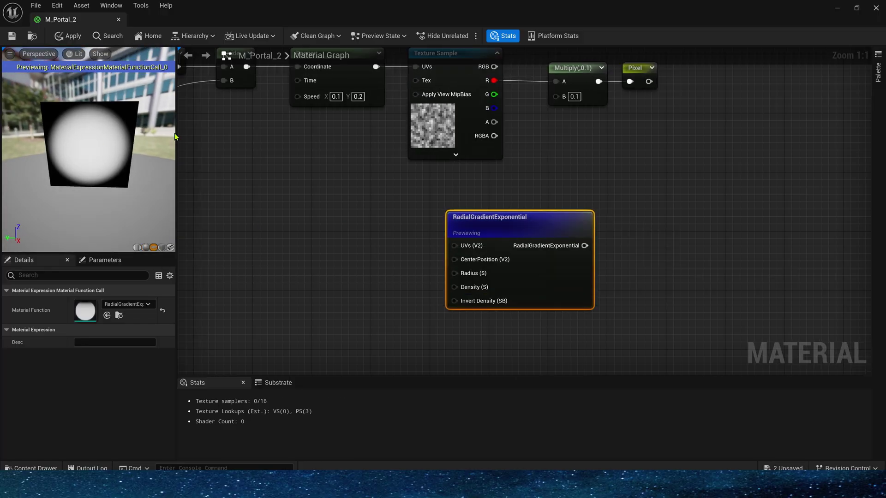
{"action": "left_click_drag", "start_coordinate": [136, 144], "coordinate": [123, 111]}
{"action": "key", "text": "space"}
Duplicate the TexCoord, Multiply, Floor, Divide and 24 constant nodes and connect the copy's Divide to the radial gradient's UVs.
{"action": "right_click_drag", "start_coordinate": [341, 206], "coordinate": [592, 249]}
{"action": "left_click_drag", "start_coordinate": [212, 240], "coordinate": [499, 82]}
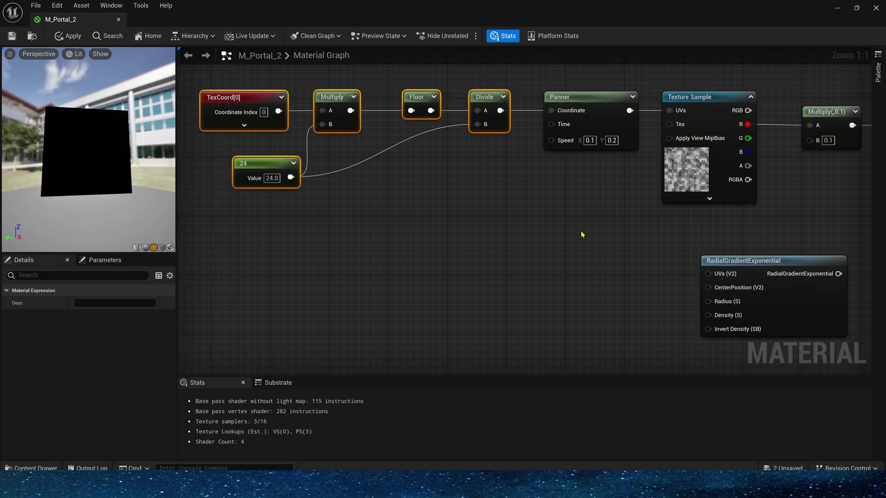
{"action": "key", "text": "ctrl+v"}
{"action": "right_click_drag", "start_coordinate": [613, 271], "coordinate": [446, 234]}
{"action": "left_click_drag", "start_coordinate": [406, 243], "coordinate": [542, 237]}
{"action": "right_click_drag", "start_coordinate": [574, 196], "coordinate": [542, 189]}
{"action": "left_click_drag", "start_coordinate": [353, 224], "coordinate": [397, 216]}
Add constants of 0.8 and 1 and connect them to the radial gradient's Radius and Density inputs.
{"action": "right_click_drag", "start_coordinate": [455, 253], "coordinate": [428, 236]}
{"action": "left_click", "coordinate": [408, 248]}
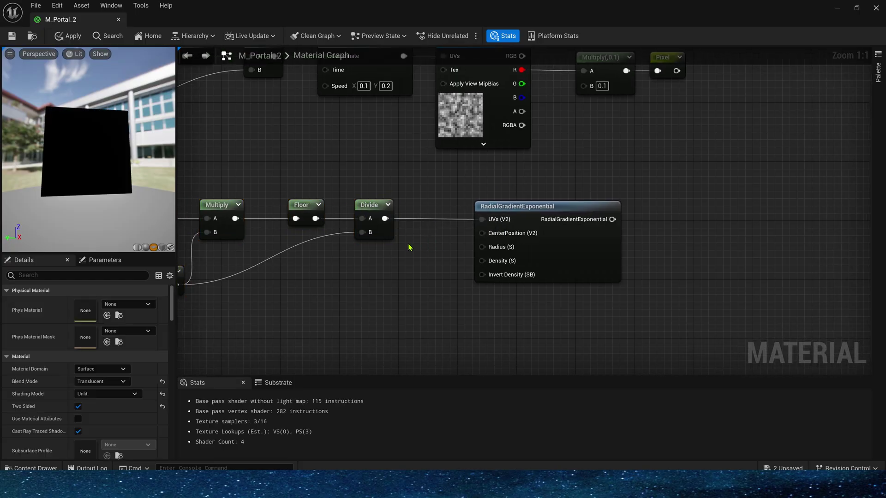
{"action": "key", "text": "1"}
{"action": "left_click", "coordinate": [403, 248]}
{"action": "left_click_drag", "start_coordinate": [441, 269], "coordinate": [482, 252]}
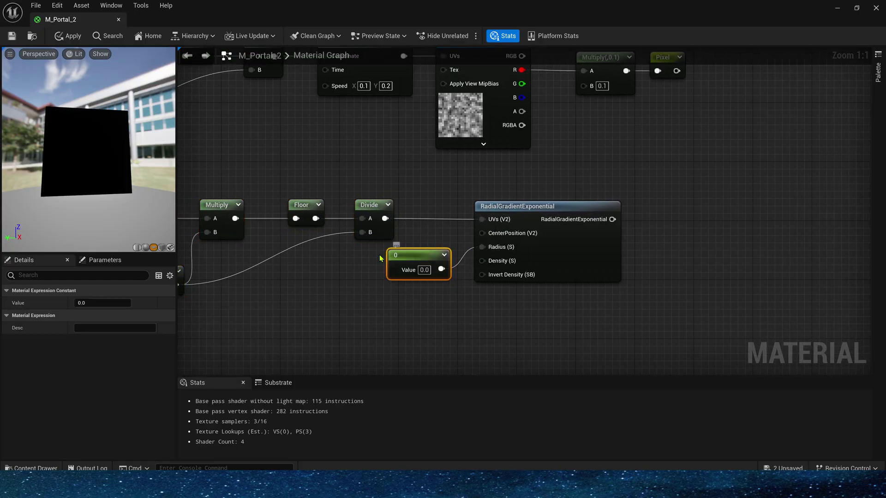
{"action": "left_click_drag", "start_coordinate": [419, 256], "coordinate": [379, 258]}
{"action": "key", "text": "1"}
{"action": "left_click", "coordinate": [359, 301]}
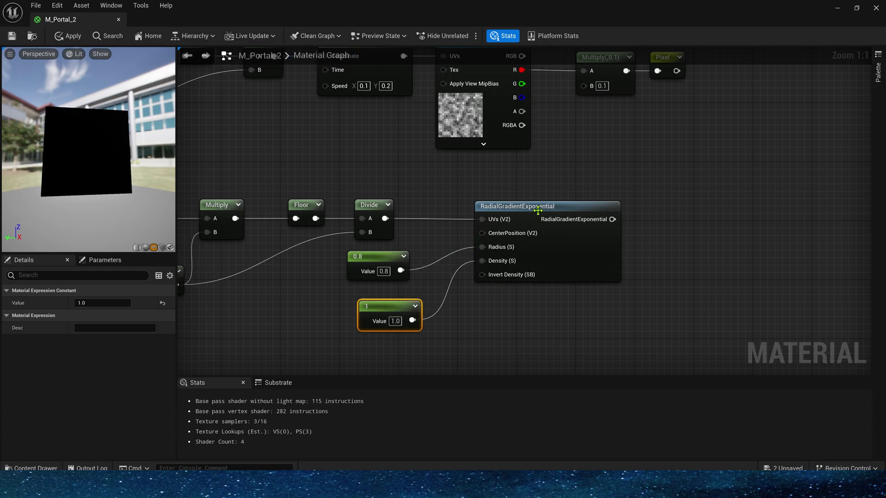
{"action": "type", "text": "8"}
Preview the pixelated radial gradient on the plane, then stop the node preview.
{"action": "right_click", "coordinate": [512, 214]}
{"action": "left_click", "coordinate": [544, 227]}
{"action": "scroll", "coordinate": [96, 161], "scroll_direction": "up", "scroll_amount": 3}
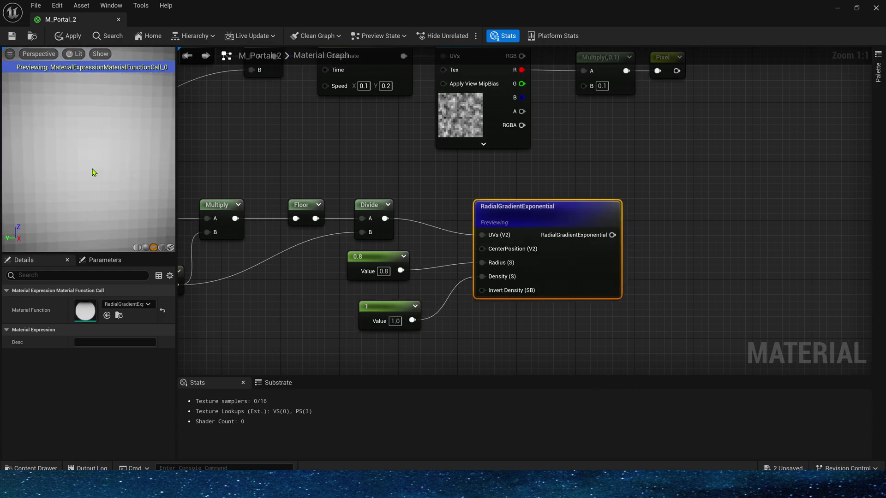
{"action": "left_click_drag", "start_coordinate": [93, 172], "coordinate": [134, 150]}
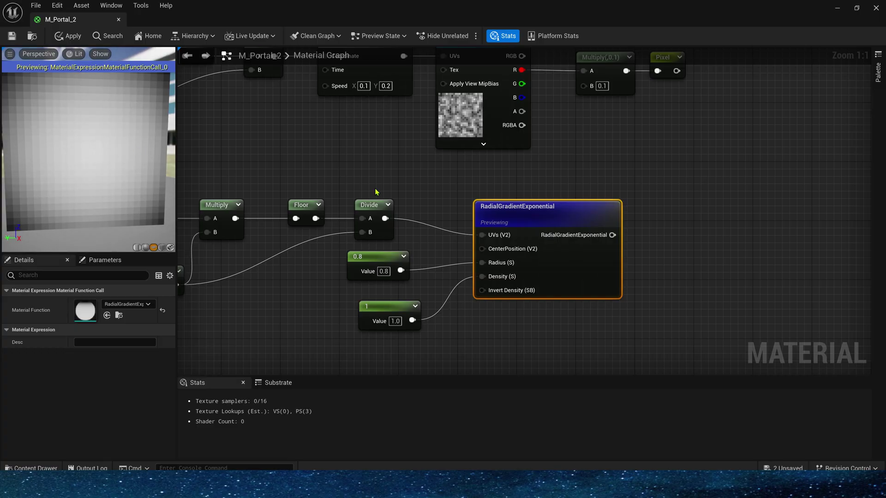
{"action": "right_click", "coordinate": [531, 223]}
{"action": "left_click", "coordinate": [560, 231]}
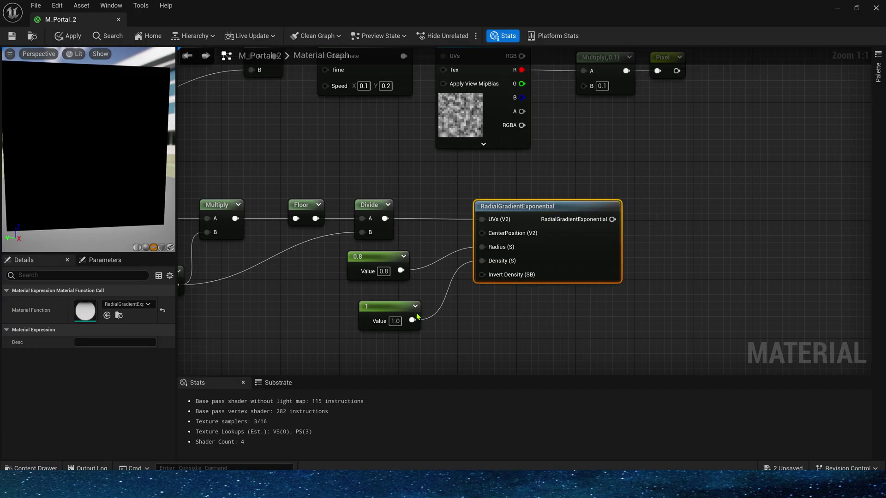
Tidy the density constant's placement and delete the TexCoord, Multiply, Floor, Divide and 24 constant nodes feeding the noise Panner.
{"action": "left_click_drag", "start_coordinate": [375, 314], "coordinate": [354, 307]}
{"action": "right_click_drag", "start_coordinate": [709, 207], "coordinate": [499, 231]}
{"action": "left_click", "coordinate": [480, 210]}
{"action": "right_click_drag", "start_coordinate": [460, 187], "coordinate": [470, 259]}
{"action": "scroll", "coordinate": [412, 232], "scroll_direction": "down", "scroll_amount": 1}
{"action": "right_click_drag", "start_coordinate": [412, 233], "coordinate": [630, 258]}
{"action": "right_click_drag", "start_coordinate": [409, 235], "coordinate": [578, 234]}
{"action": "left_click_drag", "start_coordinate": [231, 143], "coordinate": [531, 251]}
{"action": "key", "text": "Delete"}
Add a VectorToRadialValue node and connect its Radial Coordinates to the Panner's Coordinate input.
{"action": "scroll", "coordinate": [334, 138], "scroll_direction": "up", "scroll_amount": 1}
{"action": "right_click", "coordinate": [334, 138]}
{"action": "type", "text": "ve"}
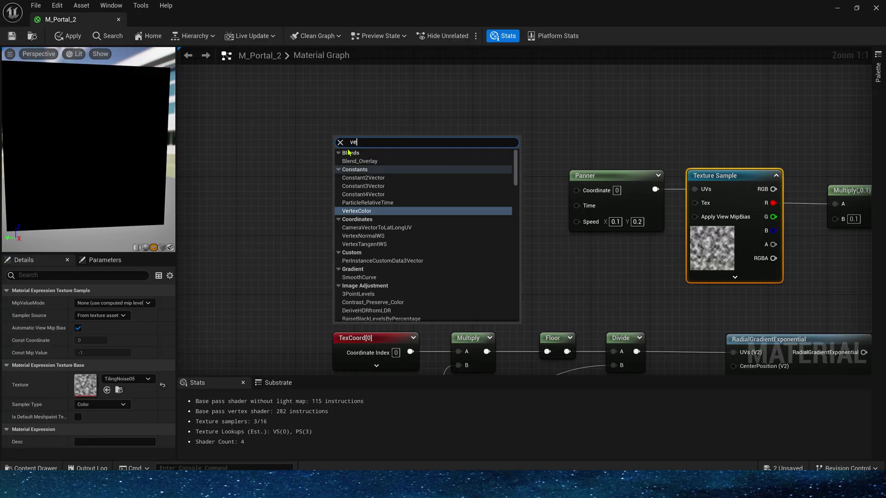
{"action": "type", "text": "ctorto"}
{"action": "key", "text": "Return"}
{"action": "left_click_drag", "start_coordinate": [387, 144], "coordinate": [348, 174]}
{"action": "right_click_drag", "start_coordinate": [394, 159], "coordinate": [321, 155]}
{"action": "left_click_drag", "start_coordinate": [366, 174], "coordinate": [504, 186]}
{"action": "left_click_drag", "start_coordinate": [374, 171], "coordinate": [403, 179]}
Set the Panner's speed to 1.0 in both X and Y.
{"action": "right_click_drag", "start_coordinate": [572, 253], "coordinate": [470, 250]}
{"action": "left_click", "coordinate": [440, 212]}
{"action": "type", "text": "1"}
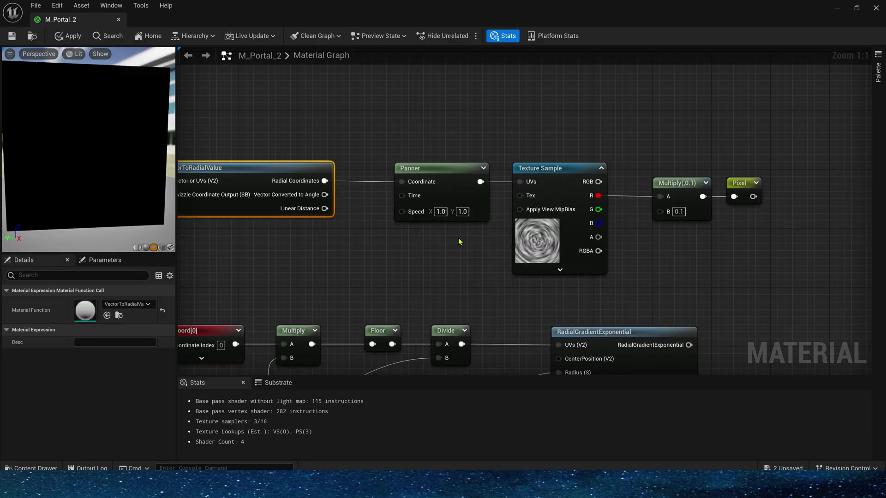
Detach the Pixel node from the noise Multiply and move it out of the way.
{"action": "right_click_drag", "start_coordinate": [657, 242], "coordinate": [471, 241]}
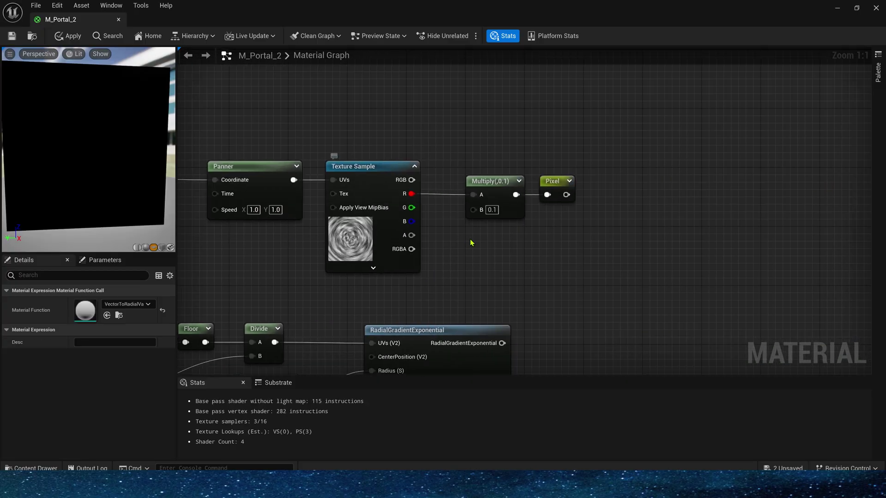
{"action": "left_click", "coordinate": [484, 184]}
{"action": "right_click_drag", "start_coordinate": [511, 187], "coordinate": [372, 161]}
{"action": "left_click", "coordinate": [430, 156]}
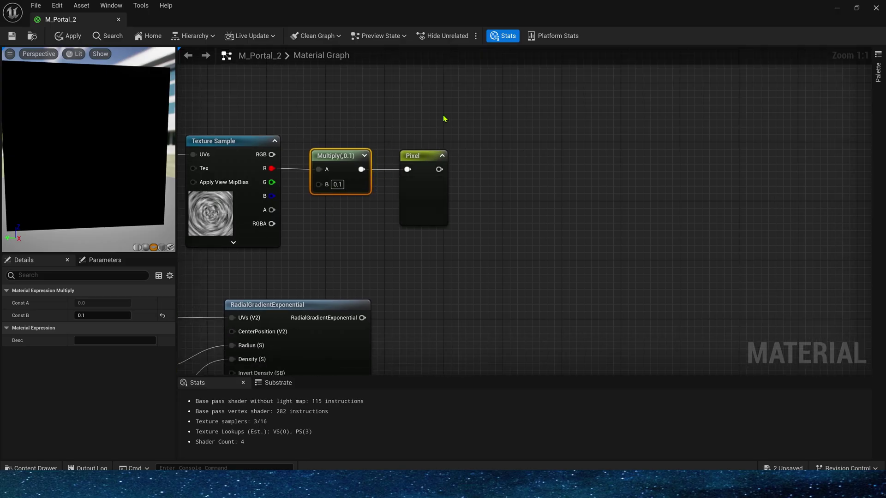
{"action": "left_click", "coordinate": [440, 196]}
{"action": "left_click_drag", "start_coordinate": [428, 164], "coordinate": [603, 74]}
Add an Add node combining the noise Multiply with the RadialGradientExponential output, and preview the result.
{"action": "left_click", "coordinate": [467, 214]}
{"action": "right_click_drag", "start_coordinate": [467, 213], "coordinate": [484, 155]}
{"action": "key", "text": "a"}
{"action": "left_click", "coordinate": [439, 183]}
{"action": "left_click_drag", "start_coordinate": [378, 111], "coordinate": [447, 204]}
{"action": "left_click_drag", "start_coordinate": [379, 259], "coordinate": [447, 218]}
{"action": "left_click", "coordinate": [272, 247]}
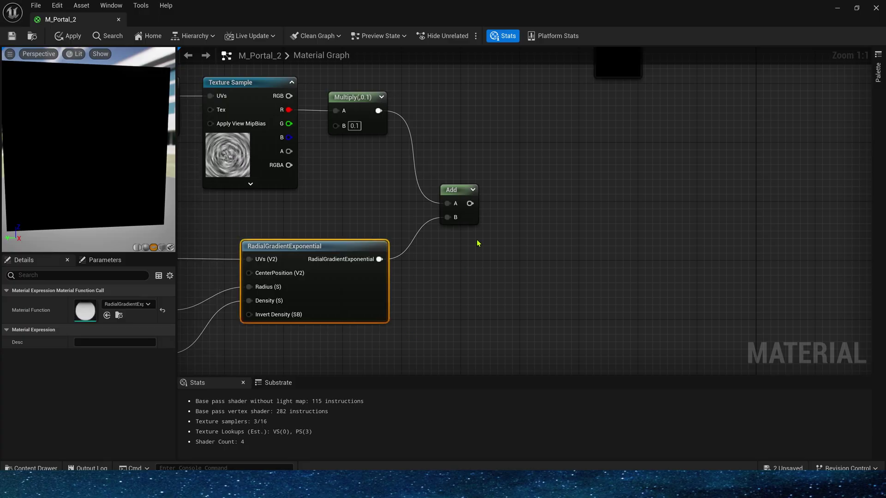
{"action": "left_click", "coordinate": [461, 191]}
{"action": "key", "text": "space"}
Add a Distance node with its A input fed by the Add node.
{"action": "right_click_drag", "start_coordinate": [587, 238], "coordinate": [389, 245]}
{"action": "left_click", "coordinate": [368, 206]}
{"action": "left_click_drag", "start_coordinate": [374, 230], "coordinate": [374, 230]}
{"action": "type", "text": "distance"}
{"action": "scroll", "coordinate": [462, 346], "scroll_direction": "down", "scroll_amount": 3}
{"action": "left_click", "coordinate": [394, 368]}
{"action": "right_click_drag", "start_coordinate": [314, 247], "coordinate": [397, 228]}
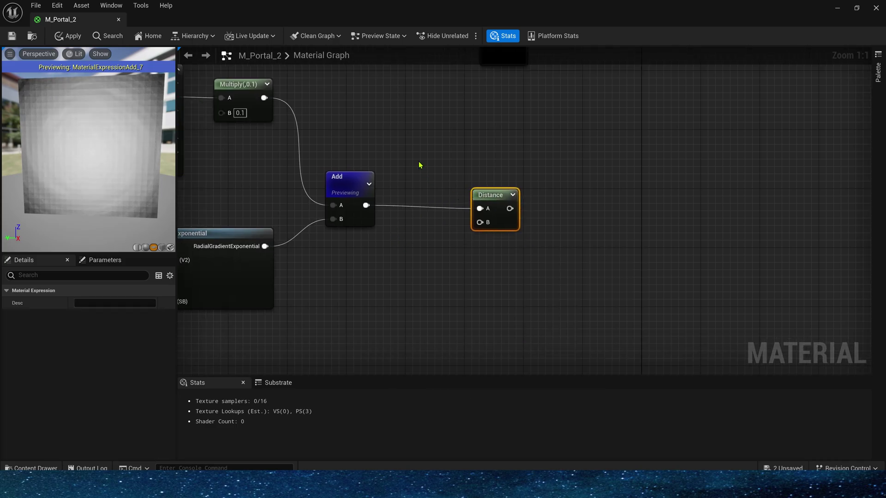
Add a constant of 1 and connect it to the Distance node's B input.
{"action": "left_click", "coordinate": [451, 257]}
{"action": "left_click", "coordinate": [415, 246]}
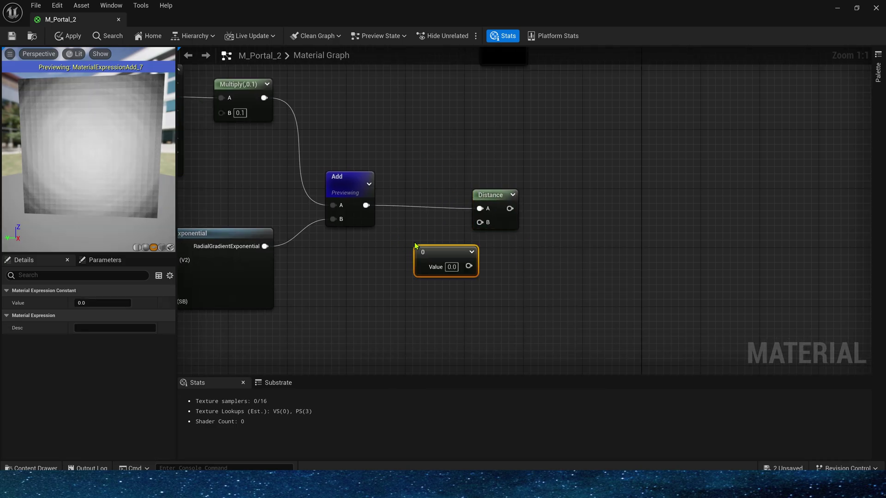
{"action": "type", "text": "1"}
{"action": "left_click_drag", "start_coordinate": [460, 268], "coordinate": [479, 223]}
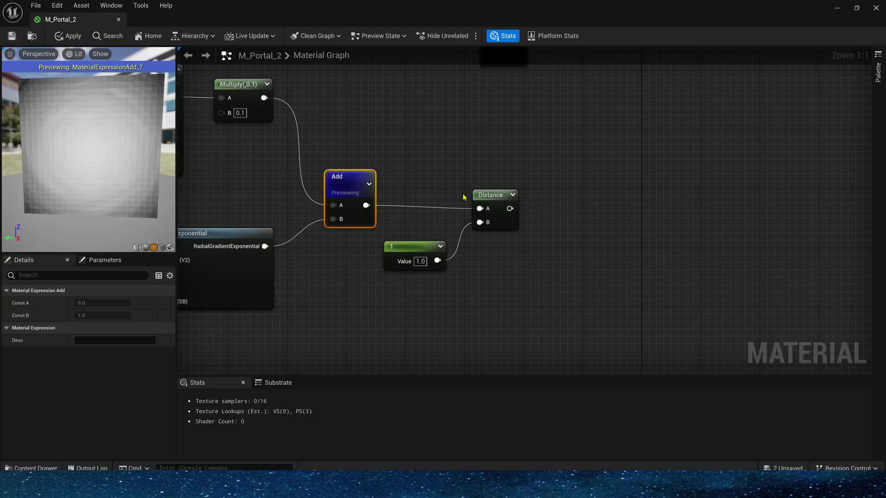
Preview the Distance node and expand the Distance and Add thumbnails to compare their results.
{"action": "right_click", "coordinate": [486, 195]}
{"action": "left_click", "coordinate": [513, 185]}
{"action": "left_click", "coordinate": [512, 195]}
{"action": "right_click", "coordinate": [497, 197]}
{"action": "left_click", "coordinate": [520, 216]}
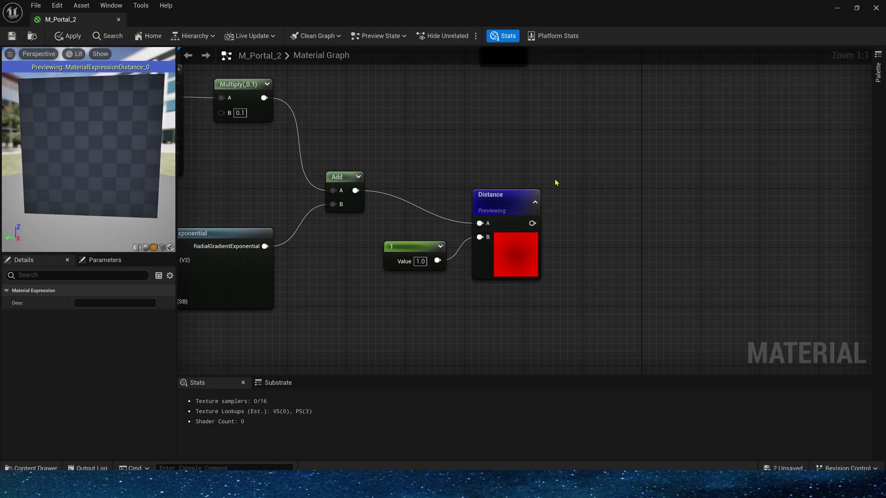
{"action": "left_click", "coordinate": [556, 183]}
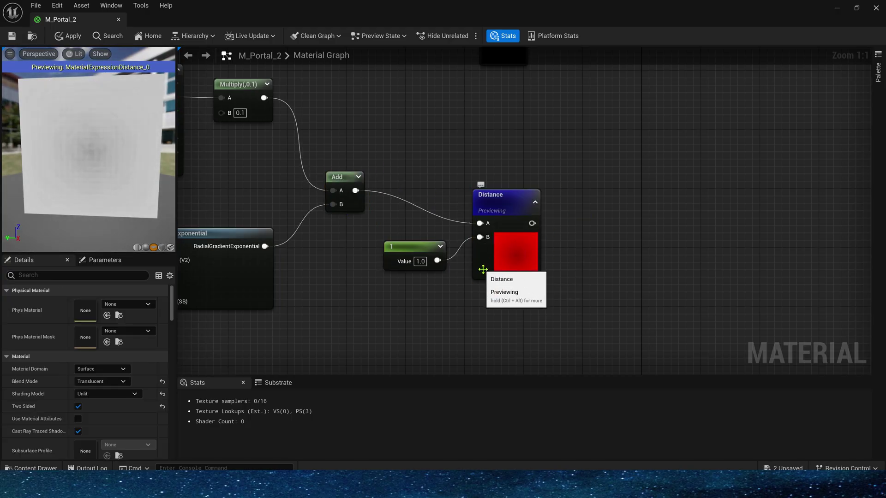
{"action": "left_click", "coordinate": [358, 177]}
{"action": "left_click_drag", "start_coordinate": [418, 247], "coordinate": [410, 278]}
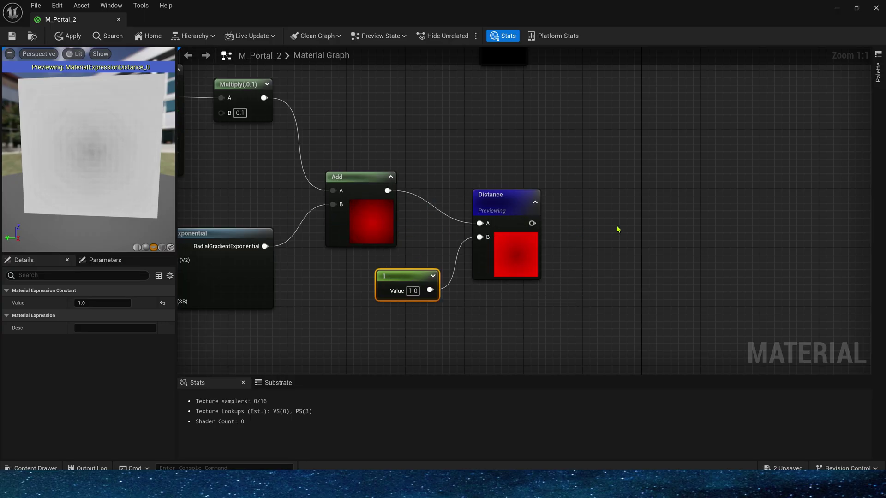
Add a Step node with its Y input fed by the Distance node.
{"action": "right_click_drag", "start_coordinate": [585, 231], "coordinate": [458, 230]}
{"action": "left_click", "coordinate": [524, 222]}
{"action": "right_click_drag", "start_coordinate": [517, 243], "coordinate": [487, 212]}
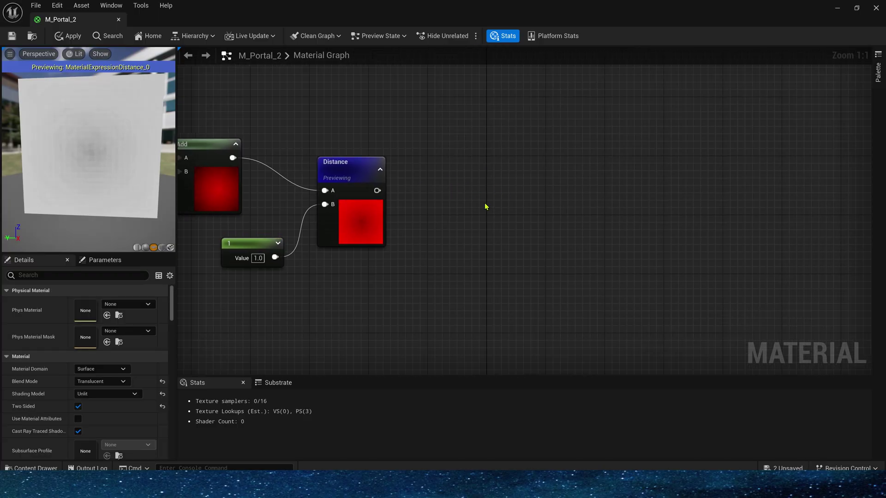
{"action": "left_click_drag", "start_coordinate": [377, 190], "coordinate": [509, 207]}
{"action": "type", "text": "step"}
{"action": "left_click", "coordinate": [476, 267]}
Add a Dynamic Parameter node below the Distance node and name its first parameter Size.
{"action": "right_click_drag", "start_coordinate": [410, 269], "coordinate": [522, 179]}
{"action": "right_click", "coordinate": [355, 248]}
{"action": "type", "text": "dt"}
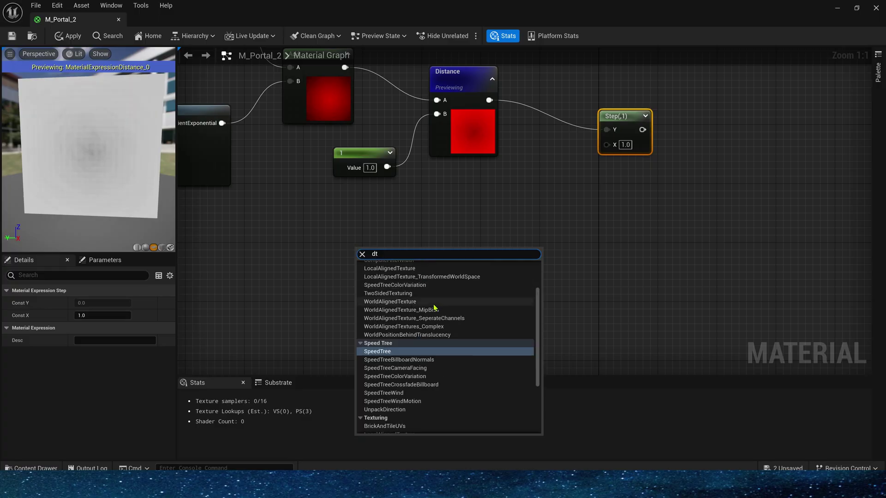
{"action": "key", "text": "BackSpace"}
{"action": "type", "text": "y"}
{"action": "left_click", "coordinate": [398, 315]}
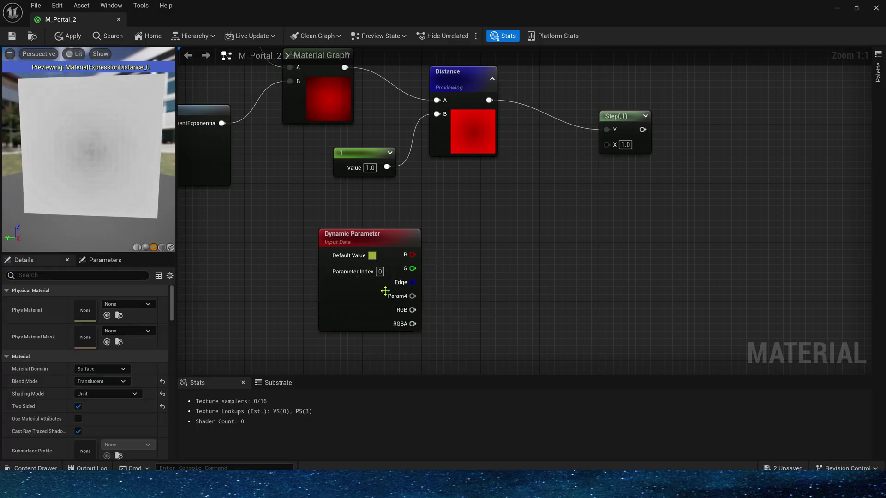
{"action": "left_click", "coordinate": [76, 316]}
{"action": "left_click_drag", "start_coordinate": [67, 316], "coordinate": [111, 310]}
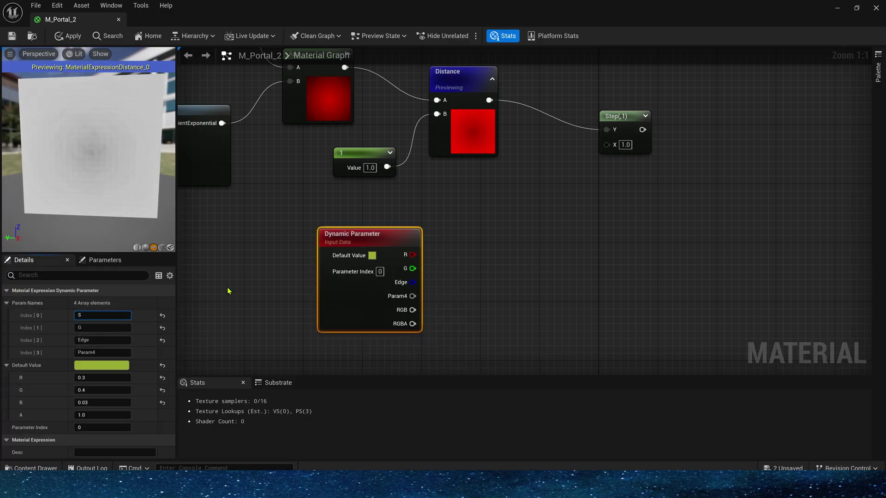
Connect Size to the Step node's X input, expand the Step thumbnail and set the Size default value to 0.76.
{"action": "left_click", "coordinate": [520, 235]}
{"action": "right_click_drag", "start_coordinate": [520, 235], "coordinate": [482, 266]}
{"action": "left_click_drag", "start_coordinate": [374, 286], "coordinate": [568, 175]}
{"action": "left_click", "coordinate": [594, 148]}
{"action": "left_click", "coordinate": [597, 154]}
{"action": "left_click", "coordinate": [347, 264]}
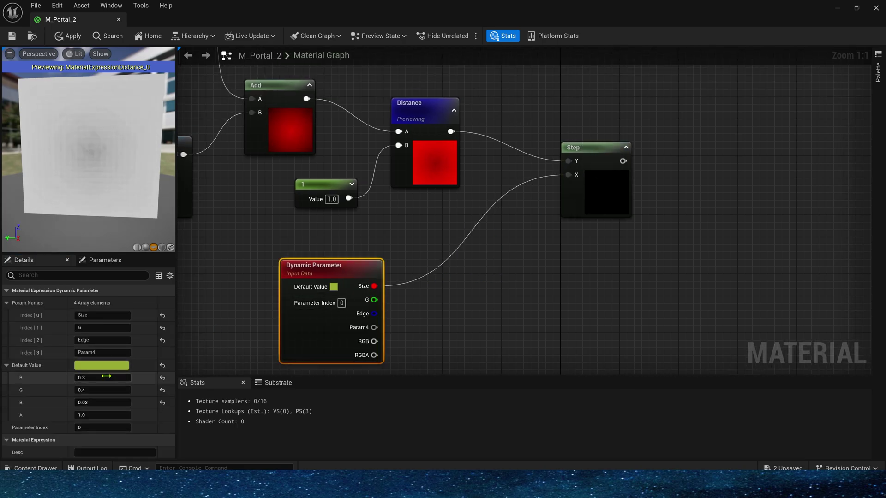
{"action": "mouse_move", "coordinate": [102, 378]}
{"action": "left_mouse_down"}
{"action": "mouse_move", "coordinate": [111, 378]}
{"action": "mouse_move", "coordinate": [102, 378]}
{"action": "left_mouse_up"}
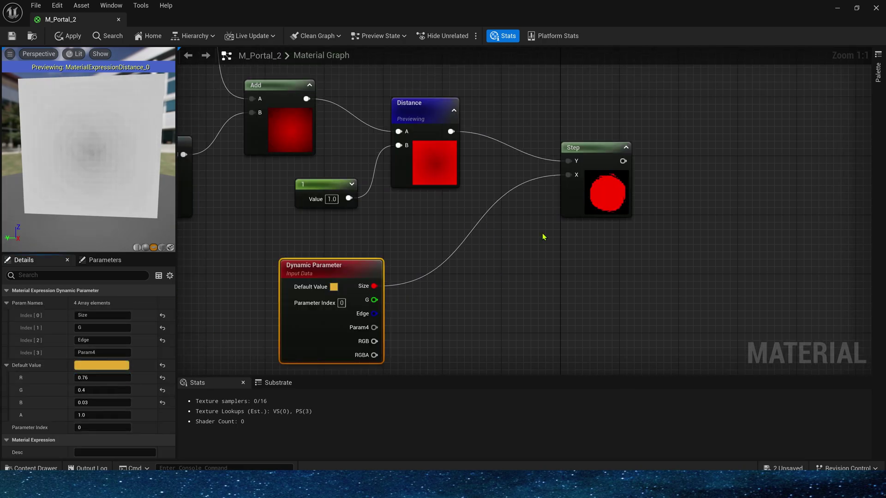
Add a second Step node below the first with its Y input fed by the Distance node.
{"action": "right_click_drag", "start_coordinate": [561, 252], "coordinate": [477, 249]}
{"action": "right_click_drag", "start_coordinate": [450, 280], "coordinate": [386, 260]}
{"action": "left_click_drag", "start_coordinate": [279, 128], "coordinate": [434, 282]}
{"action": "type", "text": "step"}
{"action": "key", "text": "Return"}
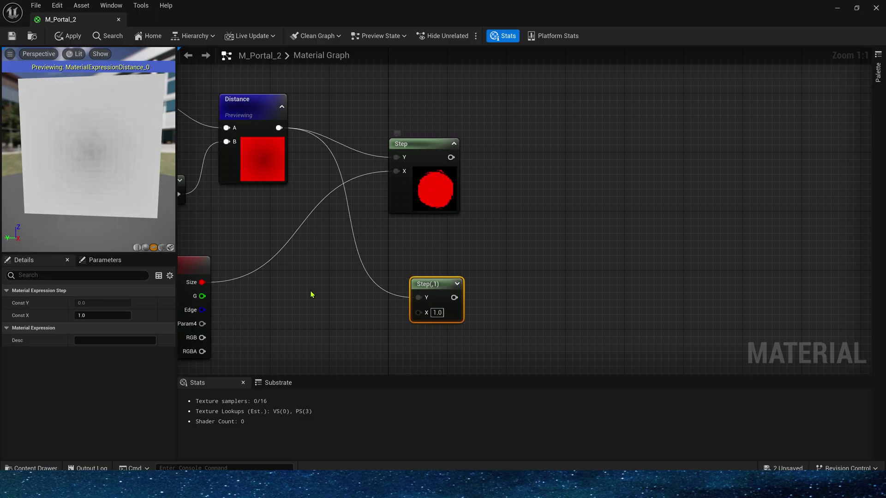
Add a Subtract node with its A input fed by the Distance node.
{"action": "right_click_drag", "start_coordinate": [310, 294], "coordinate": [378, 274]}
{"action": "left_click_drag", "start_coordinate": [347, 107], "coordinate": [396, 290]}
{"action": "type", "text": "sub"}
{"action": "key", "text": "Return"}
Name the second dynamic parameter Eddge and connect it to the Subtract node's B input.
{"action": "right_click_drag", "start_coordinate": [323, 296], "coordinate": [397, 281]}
{"action": "left_click", "coordinate": [305, 314]}
{"action": "left_click", "coordinate": [84, 327]}
{"action": "type", "text": "Eddge"}
{"action": "left_click", "coordinate": [392, 316]}
{"action": "left_click_drag", "start_coordinate": [345, 261], "coordinate": [458, 292]}
Connect the Subtract node to the second Step node's X input and expand that Step's thumbnail.
{"action": "left_click_drag", "start_coordinate": [491, 277], "coordinate": [561, 277]}
{"action": "left_click_drag", "start_coordinate": [470, 263], "coordinate": [471, 256]}
{"action": "left_click", "coordinate": [590, 249]}
Set the default value of the Dynamic Parameter's second channel, G, to 0.03.
{"action": "left_click", "coordinate": [272, 299]}
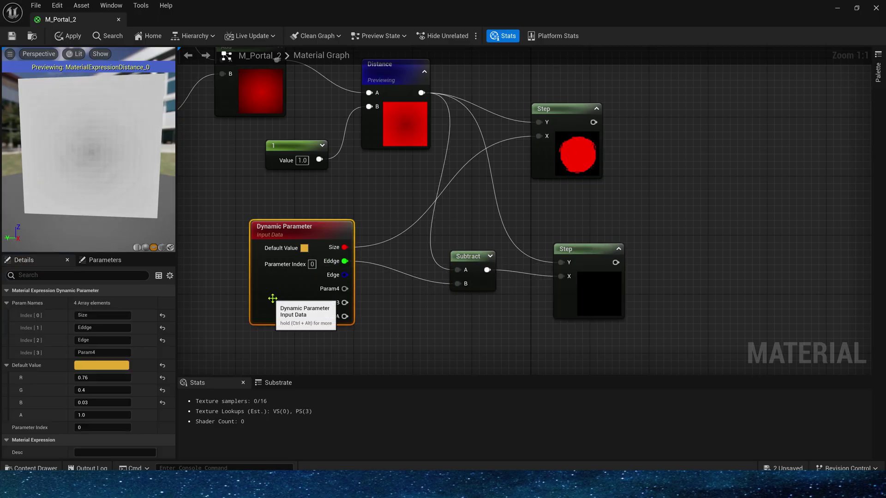
{"action": "left_click", "coordinate": [106, 392]}
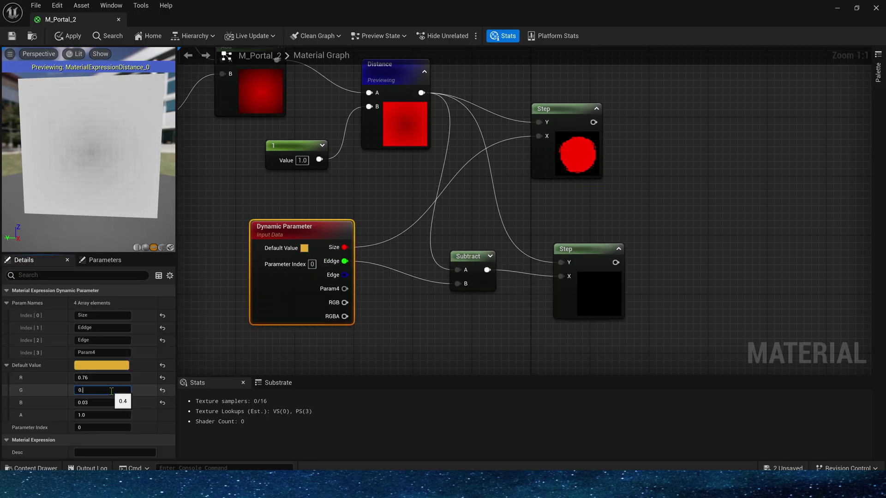
{"action": "type", "text": "0.05"}
{"action": "key", "text": "BackSpace"}
{"action": "type", "text": "3"}
{"action": "key", "text": "Return"}
Correct the second dynamic parameter's name to Edge and reset the third parameter's name and default value.
{"action": "left_click", "coordinate": [89, 327]}
{"action": "key", "text": "BackSpace"}
{"action": "key", "text": "Return"}
{"action": "left_click", "coordinate": [162, 403]}
{"action": "left_click", "coordinate": [162, 341]}
{"action": "left_click", "coordinate": [457, 352]}
Move the lower Step node slightly closer to the Subtract node and stop previewing the Distance node.
{"action": "left_click", "coordinate": [592, 251]}
{"action": "right_click_drag", "start_coordinate": [591, 252], "coordinate": [506, 256]}
{"action": "left_click_drag", "start_coordinate": [507, 254], "coordinate": [499, 254]}
{"action": "left_click", "coordinate": [505, 205]}
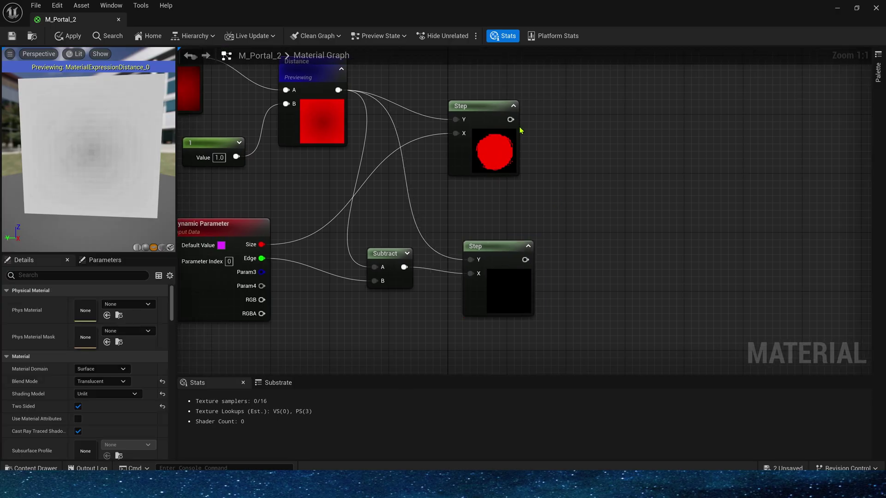
{"action": "right_click_drag", "start_coordinate": [488, 221], "coordinate": [485, 257]}
{"action": "right_click", "coordinate": [499, 288]}
{"action": "left_click", "coordinate": [519, 106]}
{"action": "key", "text": "space"}
Feed the Subtract node's A input from Size instead of Distance and align the lower Step under the upper one.
{"action": "left_click", "coordinate": [214, 322]}
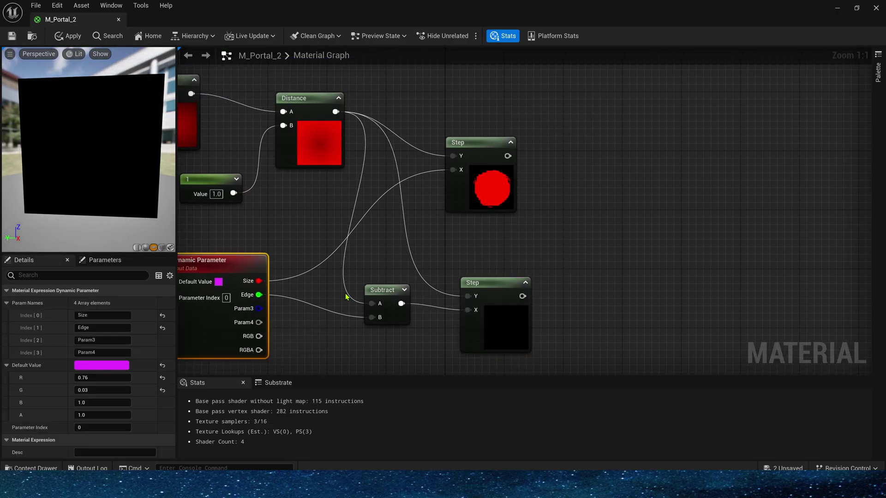
{"action": "left_click_drag", "start_coordinate": [256, 281], "coordinate": [372, 303]}
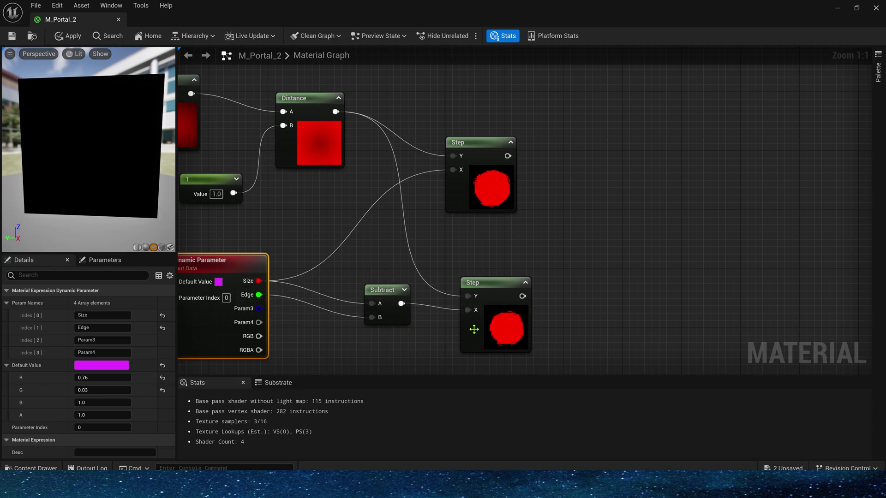
{"action": "right_click_drag", "start_coordinate": [476, 329], "coordinate": [437, 330]}
{"action": "left_click_drag", "start_coordinate": [437, 330], "coordinate": [422, 329]}
{"action": "left_click", "coordinate": [564, 223]}
Add a Subtract node that takes the lower Step away from the upper Step, and expand its thumbnail.
{"action": "left_click_drag", "start_coordinate": [468, 156], "coordinate": [554, 227]}
{"action": "type", "text": "sub"}
{"action": "left_click", "coordinate": [585, 281]}
{"action": "left_click_drag", "start_coordinate": [468, 297], "coordinate": [561, 258]}
{"action": "left_click", "coordinate": [593, 231]}
{"action": "left_click_drag", "start_coordinate": [622, 249], "coordinate": [623, 220]}
{"action": "right_click_drag", "start_coordinate": [582, 245], "coordinate": [468, 273]}
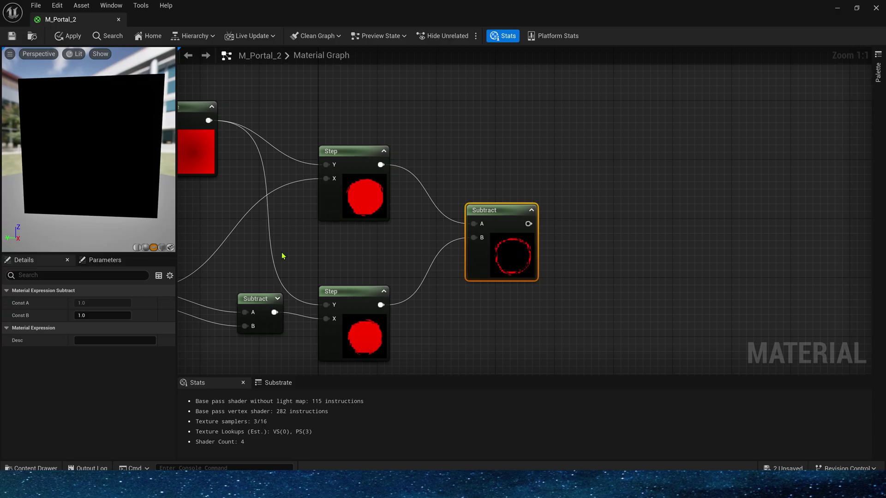
Set the constant that controls the pixelation resolution to 64.
{"action": "right_click_drag", "start_coordinate": [283, 256], "coordinate": [447, 228]}
{"action": "key", "text": "space"}
{"action": "right_click_drag", "start_coordinate": [310, 199], "coordinate": [871, 271]}
{"action": "left_click", "coordinate": [436, 268]}
{"action": "type", "text": "64"}
{"action": "key", "text": "Return"}
{"action": "left_click_drag", "start_coordinate": [130, 99], "coordinate": [138, 87]}
{"action": "scroll", "coordinate": [797, 352], "scroll_direction": "down", "scroll_amount": 1}
{"action": "right_click_drag", "start_coordinate": [798, 353], "coordinate": [178, 263]}
{"action": "right_click_drag", "start_coordinate": [609, 203], "coordinate": [594, 227]}
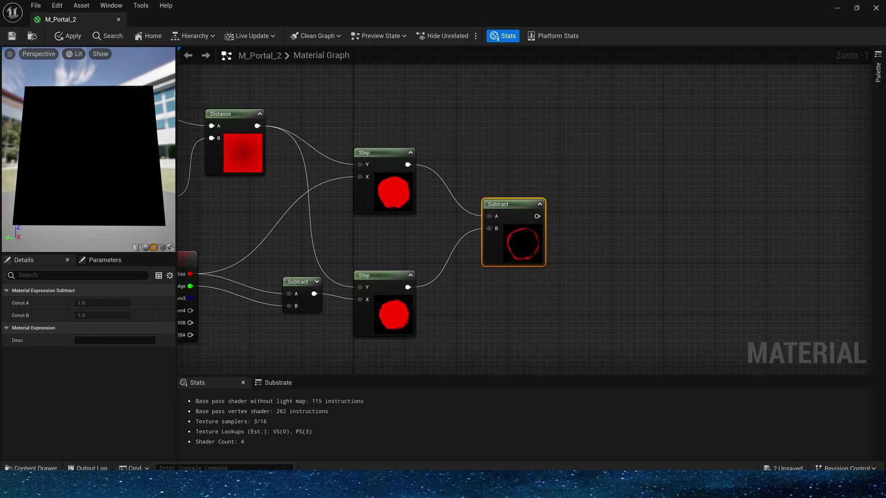
Add a Multiply node with its B input fed by the Subtract node that combines the two Steps.
{"action": "right_click_drag", "start_coordinate": [658, 158], "coordinate": [484, 222]}
{"action": "left_click", "coordinate": [447, 194]}
{"action": "key", "text": "m"}
{"action": "left_click", "coordinate": [448, 174]}
{"action": "left_click_drag", "start_coordinate": [363, 280], "coordinate": [465, 208]}
Add a three-component vector constant and a Particle Color node above the Subtract node.
{"action": "left_click", "coordinate": [342, 166]}
{"action": "key", "text": "3"}
{"action": "left_click", "coordinate": [317, 127]}
{"action": "right_click", "coordinate": [374, 94]}
{"action": "type", "text": "par"}
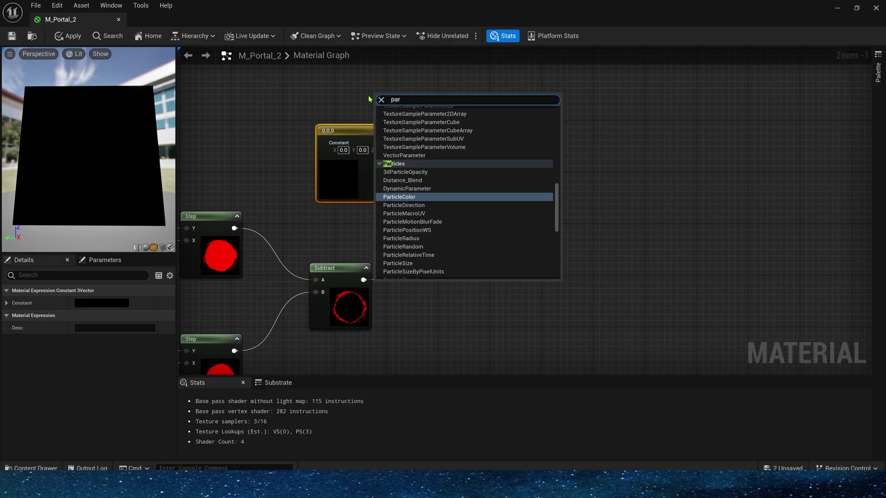
{"action": "key", "text": "Return"}
{"action": "right_click_drag", "start_coordinate": [428, 136], "coordinate": [411, 170]}
{"action": "left_click_drag", "start_coordinate": [392, 143], "coordinate": [359, 86]}
Set the vector constant's X to 100 and connect it to the Multiply node's A input.
{"action": "left_click_drag", "start_coordinate": [376, 217], "coordinate": [376, 233]}
{"action": "left_click", "coordinate": [400, 180]}
{"action": "type", "text": "100"}
{"action": "key", "text": "Tab"}
{"action": "left_click_drag", "start_coordinate": [378, 191], "coordinate": [441, 243]}
{"action": "right_click_drag", "start_coordinate": [266, 163], "coordinate": [466, 163]}
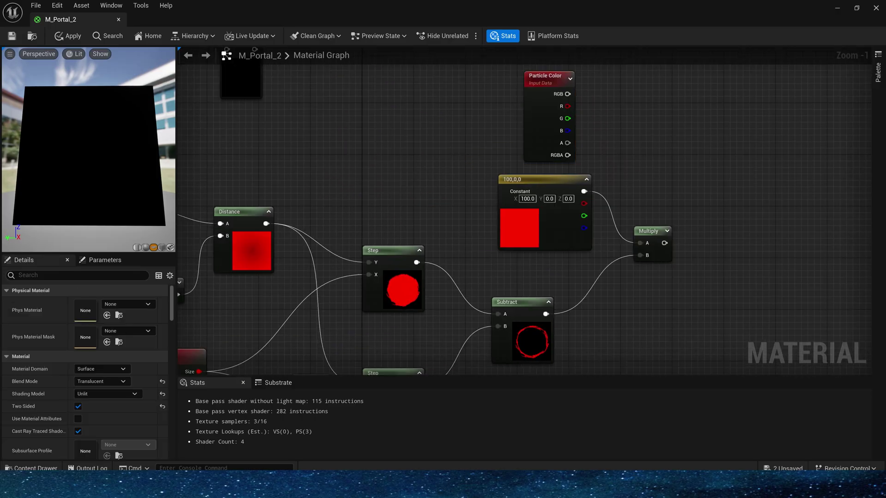
Add an Add node with its A input fed by the Multiply node.
{"action": "right_click_drag", "start_coordinate": [758, 220], "coordinate": [580, 158]}
{"action": "key", "text": "a"}
{"action": "left_click", "coordinate": [567, 184]}
{"action": "left_click_drag", "start_coordinate": [473, 188], "coordinate": [574, 201]}
{"action": "left_click_drag", "start_coordinate": [586, 191], "coordinate": [564, 176]}
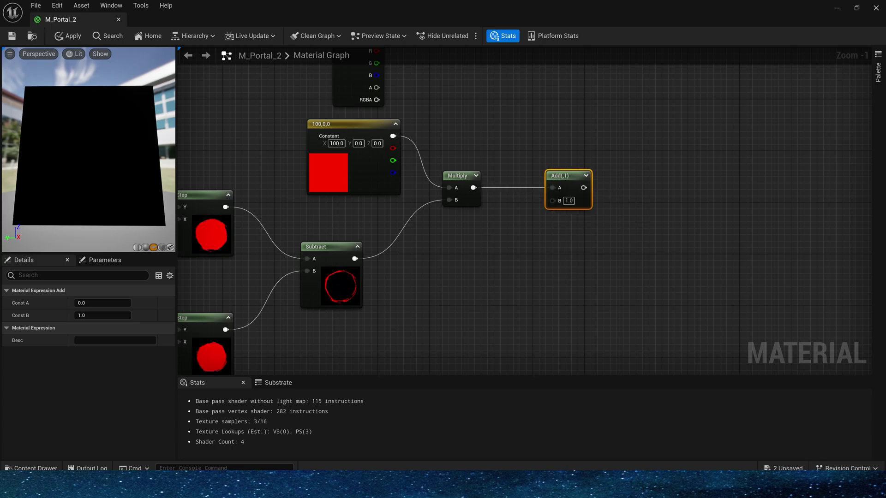
Copy the Reflection Vector, Texture Sample and Multiply nodes from the older graph and paste them below the new Subtract node.
{"action": "scroll", "coordinate": [463, 234], "scroll_direction": "down", "scroll_amount": 3}
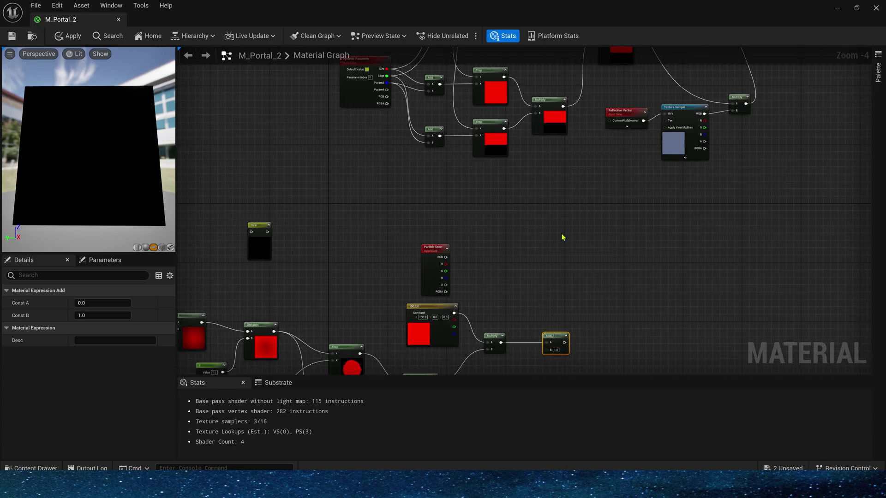
{"action": "right_click_drag", "start_coordinate": [701, 233], "coordinate": [637, 261]}
{"action": "left_click_drag", "start_coordinate": [531, 138], "coordinate": [671, 166]}
{"action": "key", "text": "ctrl+c"}
{"action": "right_click_drag", "start_coordinate": [523, 371], "coordinate": [620, 100]}
{"action": "key", "text": "ctrl+v"}
{"action": "scroll", "coordinate": [438, 225], "scroll_direction": "up", "scroll_amount": 1}
{"action": "left_click_drag", "start_coordinate": [473, 234], "coordinate": [455, 269]}
Connect the lower Step to the pasted Multiply's A input and that Multiply's output to the Add node's B input.
{"action": "left_click", "coordinate": [429, 217]}
{"action": "left_click_drag", "start_coordinate": [360, 197], "coordinate": [509, 259]}
{"action": "right_click_drag", "start_coordinate": [562, 237], "coordinate": [528, 275]}
{"action": "left_click_drag", "start_coordinate": [327, 234], "coordinate": [580, 134]}
Move the M_Portal_2 output node beside the Add node and connect Add to Emissive Color.
{"action": "right_click_drag", "start_coordinate": [689, 148], "coordinate": [512, 133]}
{"action": "scroll", "coordinate": [511, 133], "scroll_direction": "down", "scroll_amount": 2}
{"action": "left_click_drag", "start_coordinate": [710, 182], "coordinate": [501, 243]}
{"action": "scroll", "coordinate": [456, 267], "scroll_direction": "up", "scroll_amount": 3}
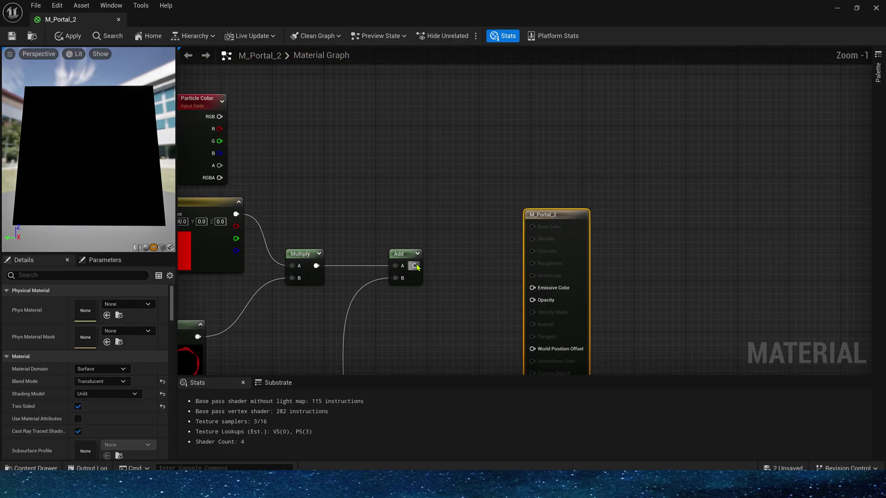
{"action": "left_click_drag", "start_coordinate": [415, 266], "coordinate": [532, 287]}
{"action": "right_click", "coordinate": [402, 254]}
{"action": "left_click", "coordinate": [360, 202]}
{"action": "left_click_drag", "start_coordinate": [90, 148], "coordinate": [115, 152]}
Reposition the M_Portal_2 output node and connect the upper Step node to its Opacity input.
{"action": "right_click_drag", "start_coordinate": [555, 219], "coordinate": [580, 122]}
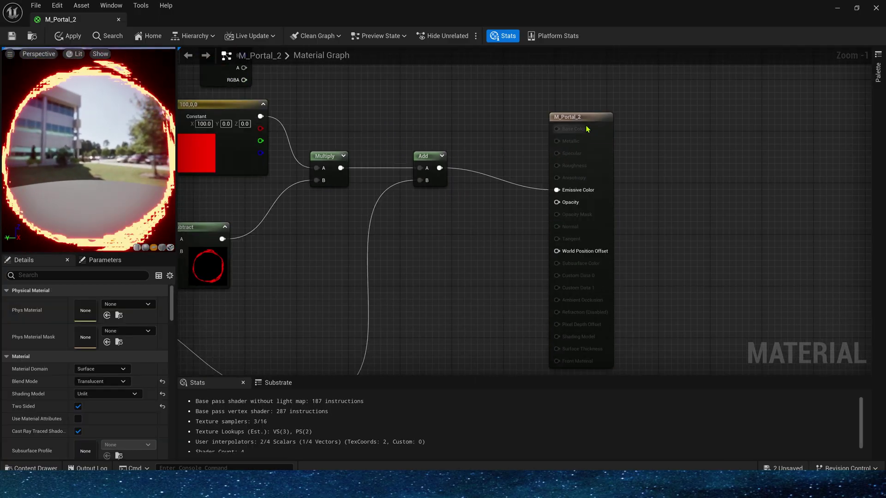
{"action": "left_click_drag", "start_coordinate": [580, 122], "coordinate": [579, 94]}
{"action": "scroll", "coordinate": [570, 178], "scroll_direction": "down", "scroll_amount": 1}
{"action": "right_click_drag", "start_coordinate": [360, 244], "coordinate": [577, 206]}
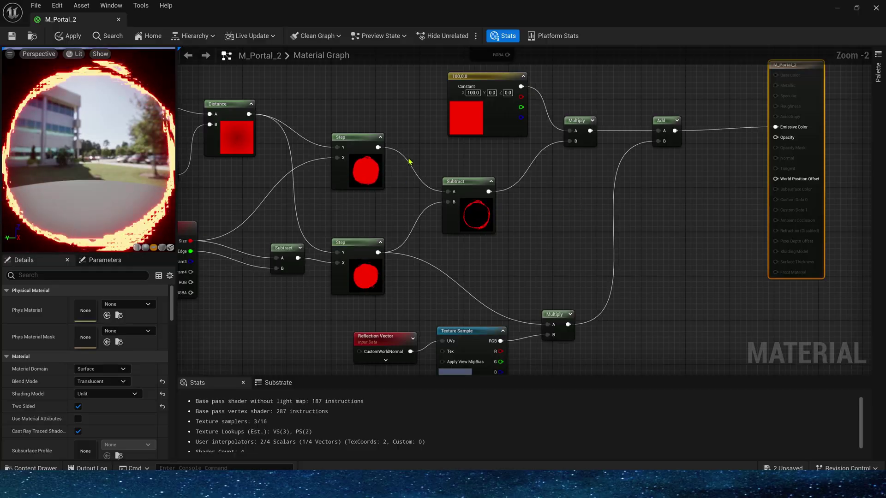
{"action": "left_click", "coordinate": [369, 152]}
{"action": "left_click_drag", "start_coordinate": [378, 147], "coordinate": [775, 145]}
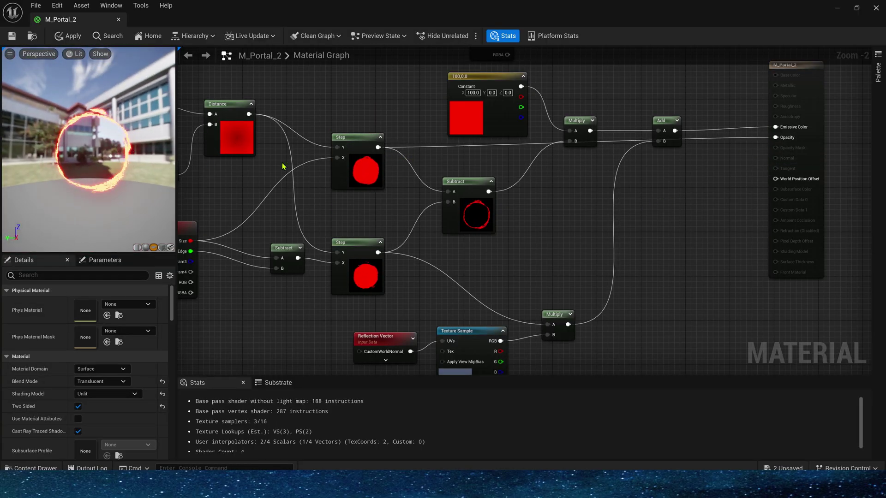
Review the noise and gradient nodes and save the M_Portal_2 material.
{"action": "right_click_drag", "start_coordinate": [245, 206], "coordinate": [493, 204]}
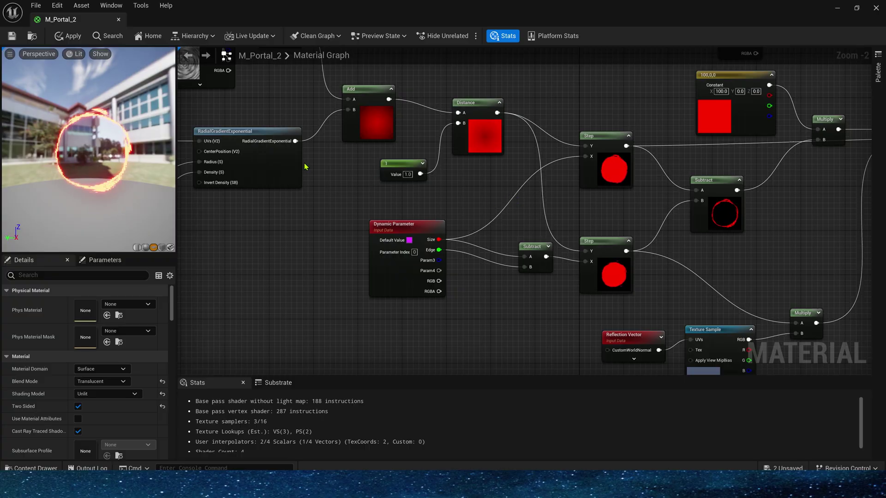
{"action": "right_click_drag", "start_coordinate": [185, 110], "coordinate": [348, 178]}
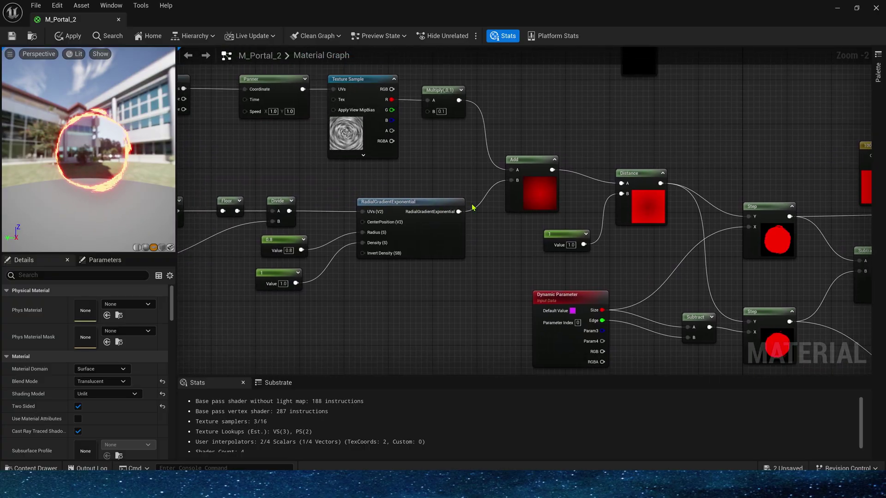
{"action": "right_click_drag", "start_coordinate": [472, 206], "coordinate": [317, 185]}
{"action": "key", "text": "ctrl+s"}
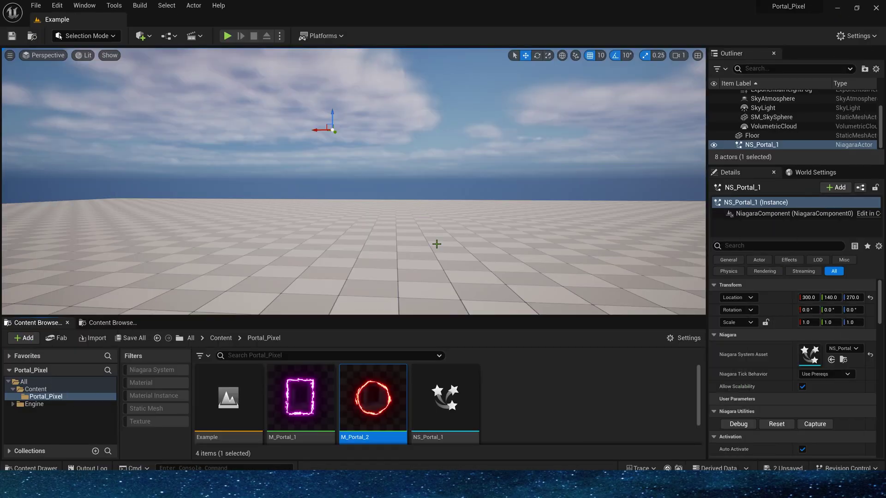
Duplicate NS_Portal_1 as NS_Portal_2 and assign M_Portal_2 as the explicit material of its Mesh Renderer.
{"action": "left_click", "coordinate": [419, 381]}
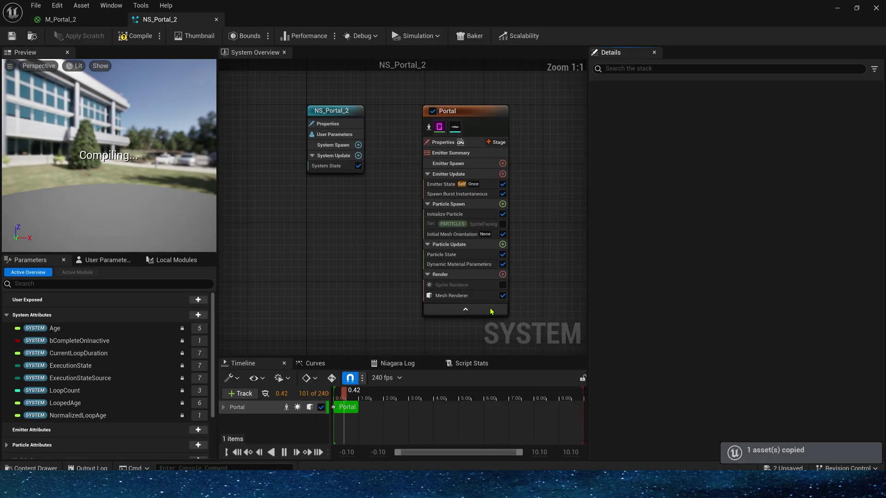
{"action": "left_click", "coordinate": [461, 288]}
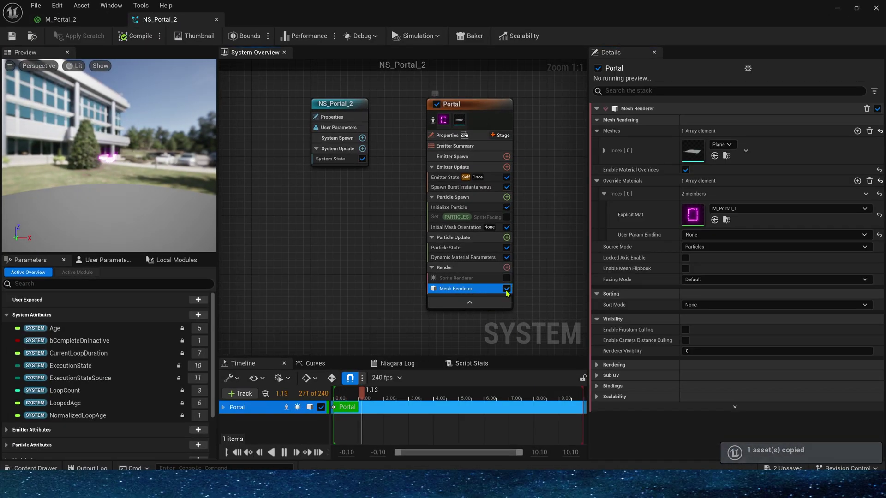
{"action": "left_click", "coordinate": [722, 221]}
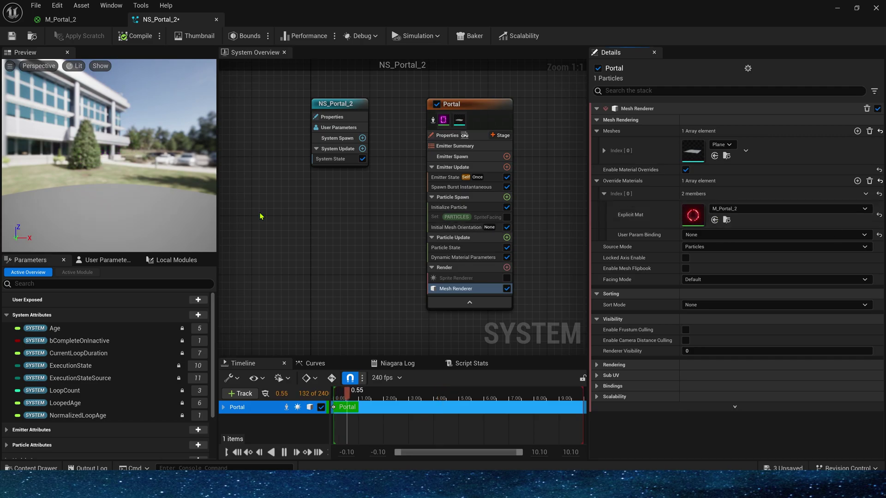
Disable Param3 and set Edge to 0.03 in the Portal emitter's Dynamic Material Parameters.
{"action": "left_click", "coordinate": [462, 258]}
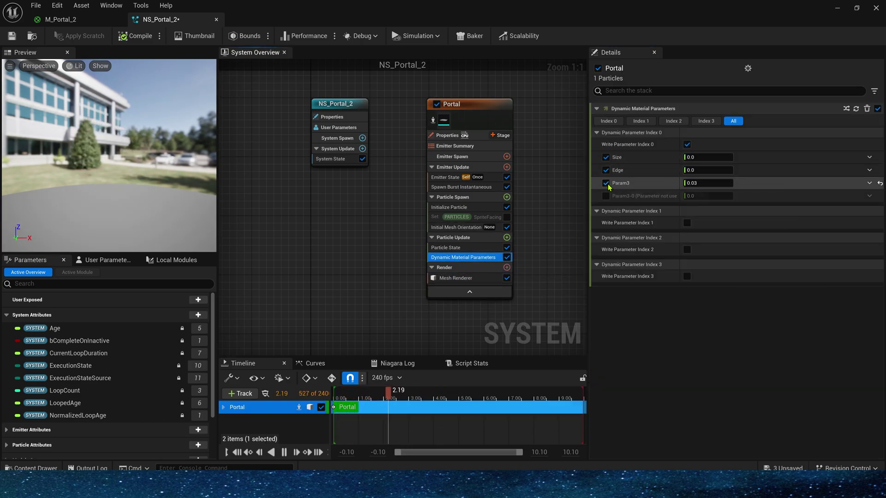
{"action": "left_click", "coordinate": [606, 183]}
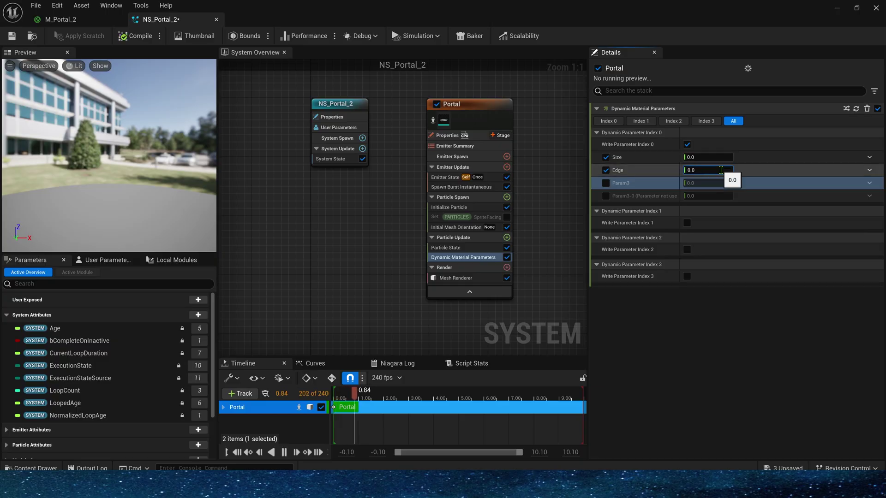
Drive the Size dynamic parameter with a Float from Curve input.
{"action": "left_click", "coordinate": [870, 170]}
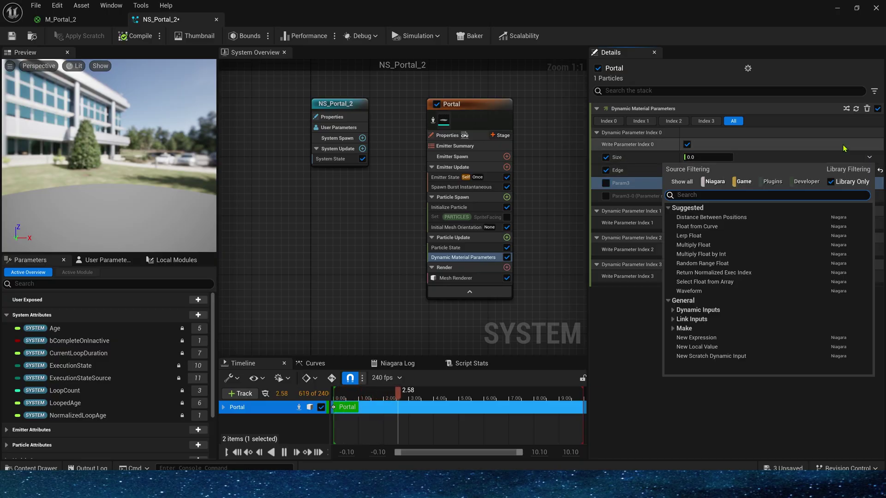
{"action": "type", "text": "c"}
{"action": "left_click", "coordinate": [724, 226]}
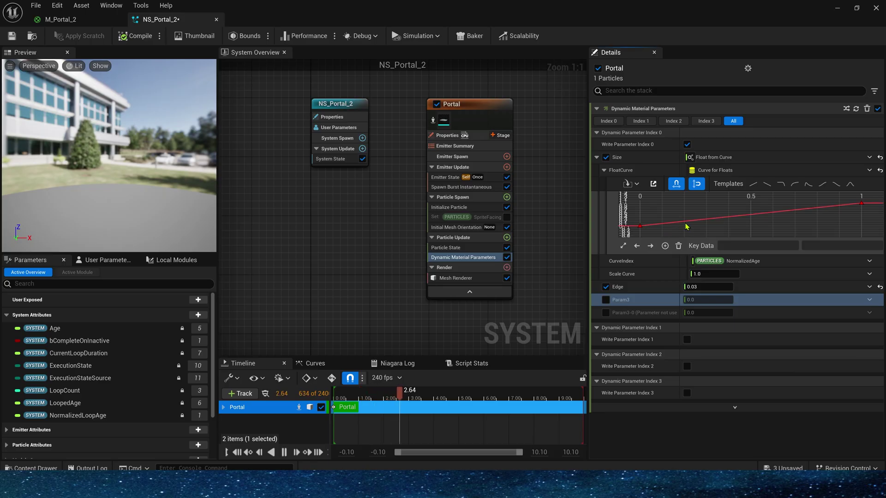
Shape the Size curve to rise until 0.3, hold level until 0.9 and fall to 0 at 1.0.
{"action": "middle_click", "coordinate": [707, 220]}
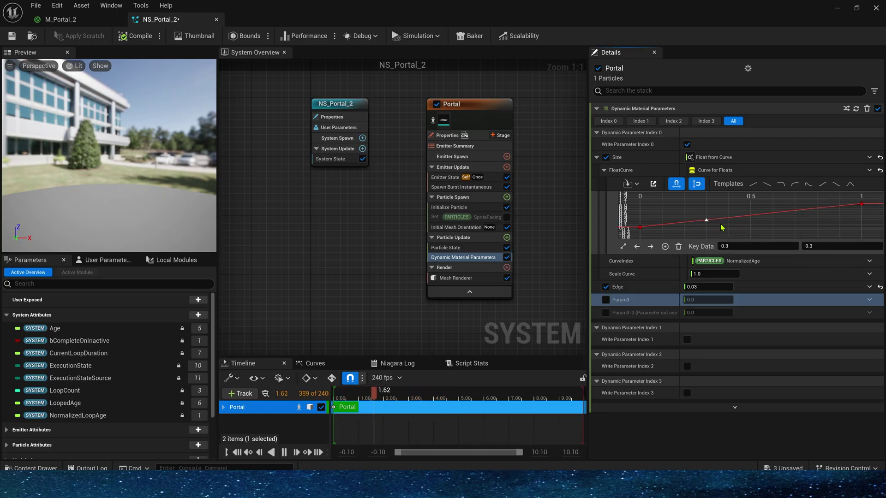
{"action": "left_click_drag", "start_coordinate": [706, 220], "coordinate": [706, 215]}
{"action": "left_click", "coordinate": [828, 246]}
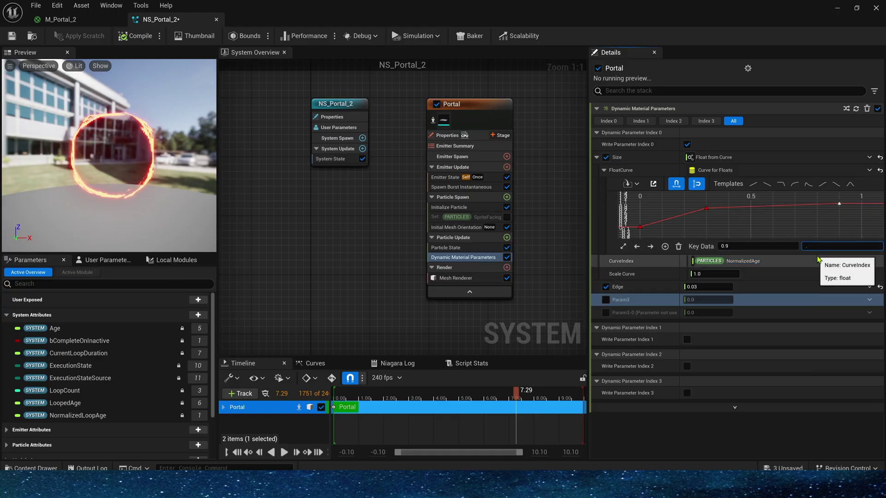
{"action": "left_click", "coordinate": [862, 229]}
{"action": "middle_click", "coordinate": [865, 226]}
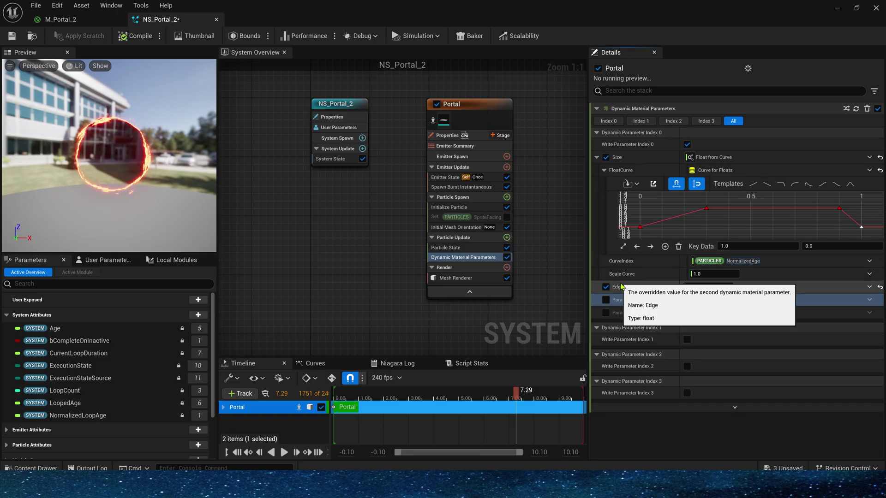
Drive the Edge dynamic parameter with a Float from Curve input.
{"action": "left_click", "coordinate": [869, 287]}
{"action": "type", "text": "cu"}
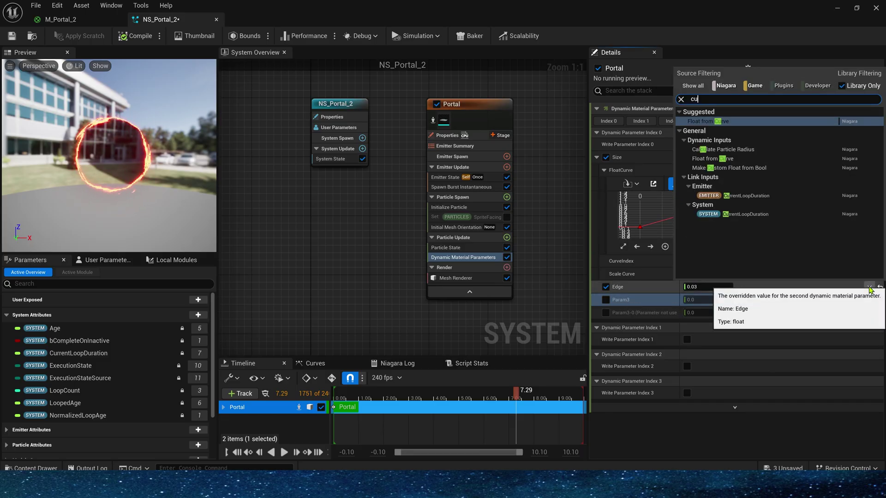
{"action": "key", "text": "Return"}
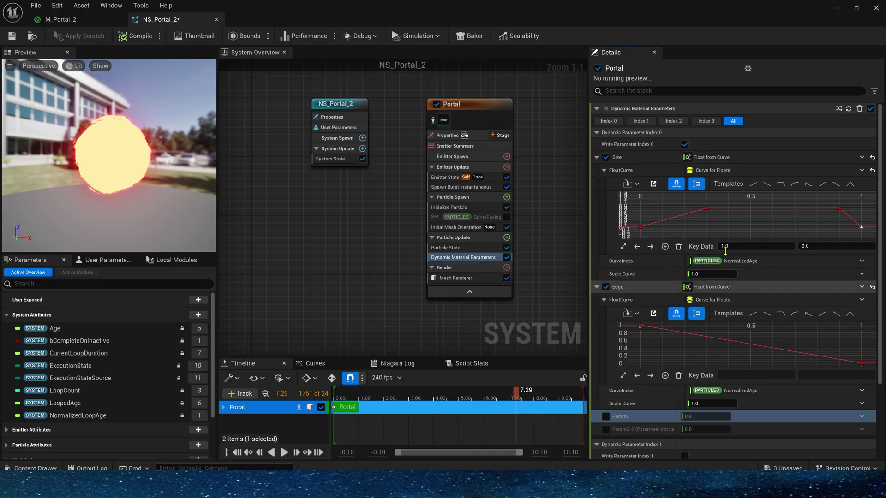
Shape the Edge curve to hold 0.5 until 0.3 and drop to 0.03 at 0.5, with a key at 0.8 and another after it.
{"action": "left_click", "coordinate": [640, 326]}
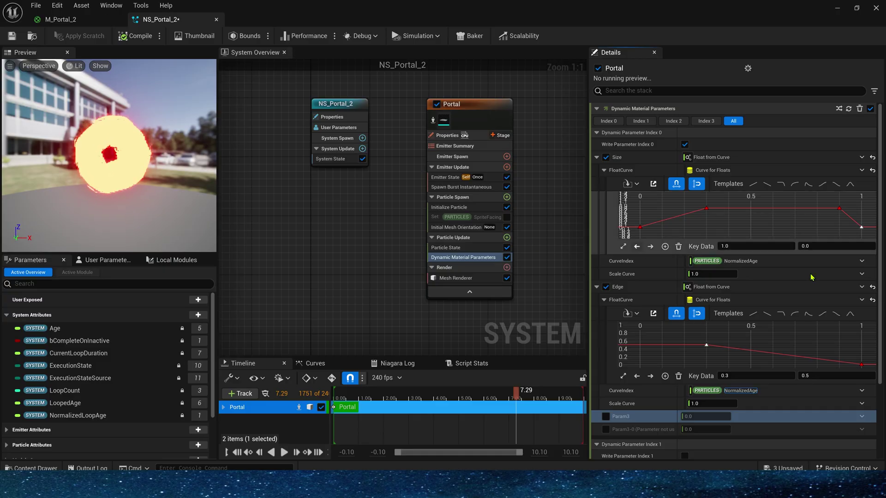
{"action": "left_click", "coordinate": [622, 376]}
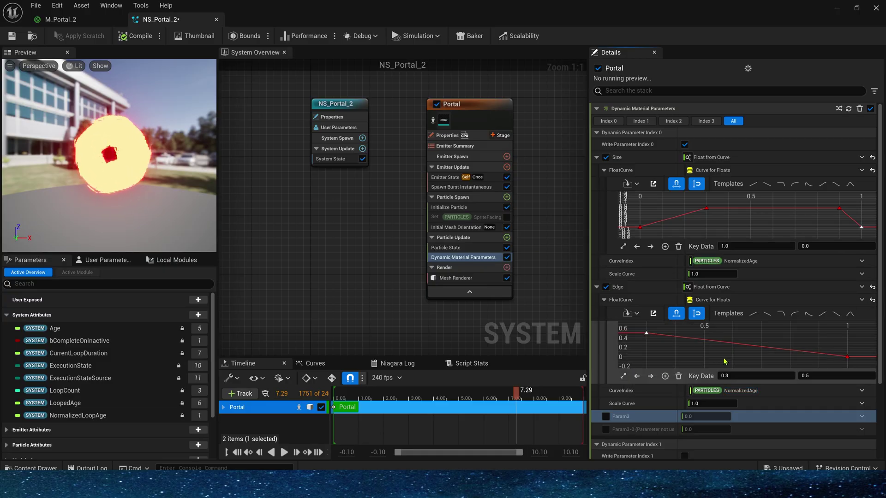
{"action": "middle_click", "coordinate": [704, 355]}
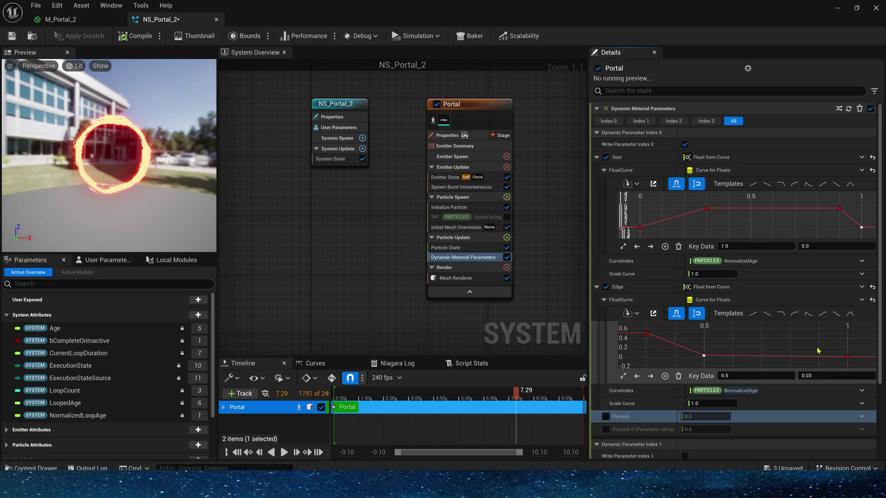
{"action": "left_click", "coordinate": [847, 356]}
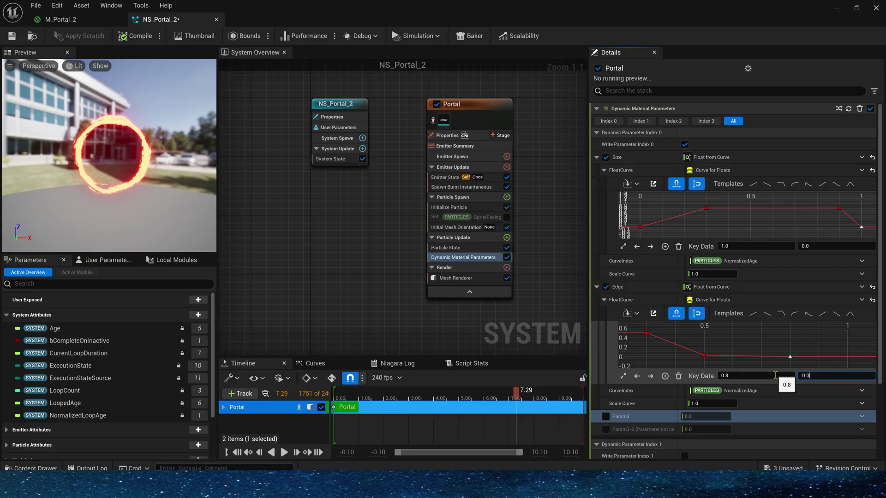
{"action": "middle_click", "coordinate": [843, 346]}
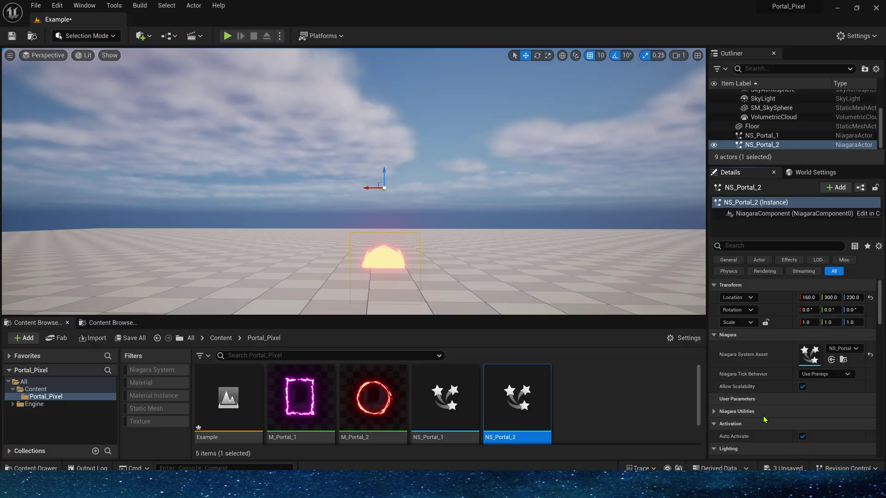
Expand the Niagara Utilities of the placed NS_Portal_2 and examine its opening and closing animation from several distances in the level.
{"action": "left_click", "coordinate": [738, 412]}
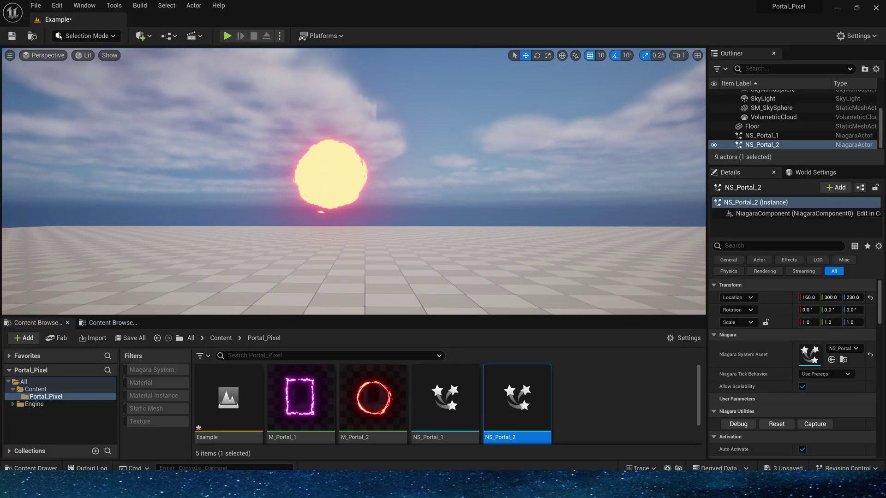
{"action": "key", "text": "a"}
{"action": "key", "text": "w"}
{"action": "right_click_drag", "start_coordinate": [296, 185], "coordinate": [308, 185]}
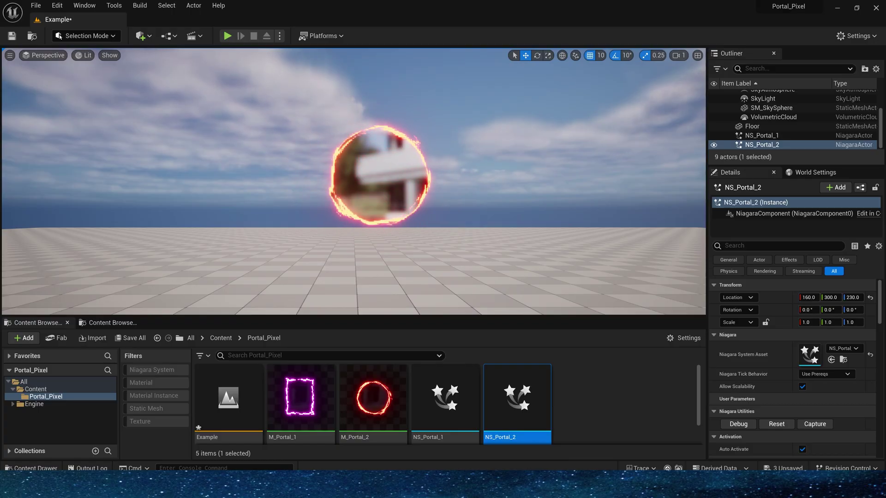
{"action": "key", "text": "w"}
{"action": "right_click_drag", "start_coordinate": [308, 185], "coordinate": [389, 182]}
{"action": "key", "text": "a"}
{"action": "scroll", "coordinate": [354, 185], "scroll_direction": "down", "scroll_amount": 10}
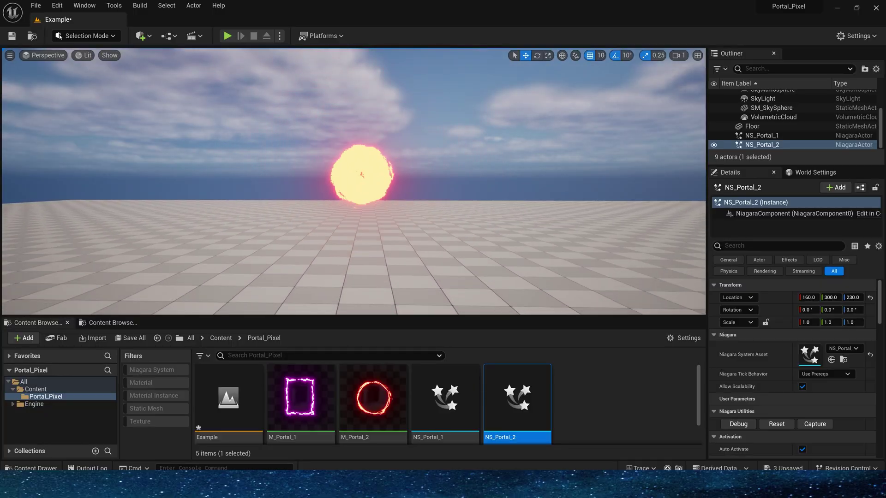
Play the level in full screen and fly around the square and round portals to examine their animations.
{"action": "left_click", "coordinate": [227, 36]}
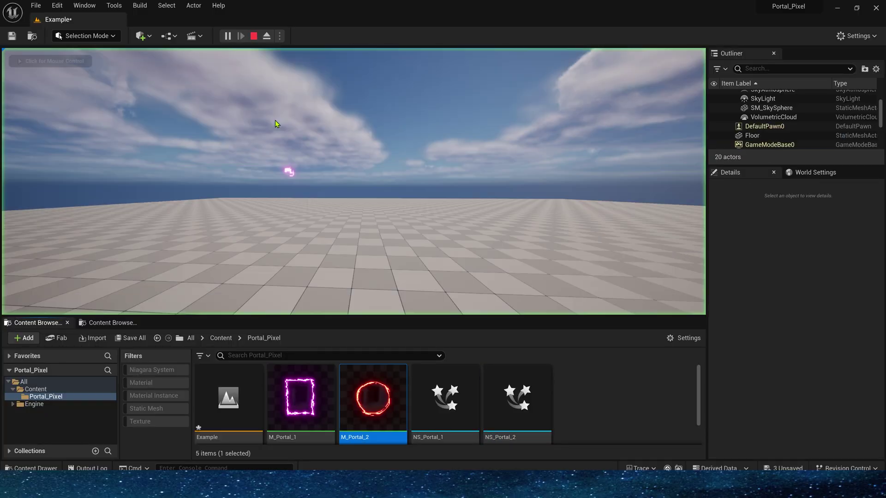
{"action": "left_click", "coordinate": [279, 123]}
{"action": "key", "text": "F11"}
{"action": "key", "text": "d"}
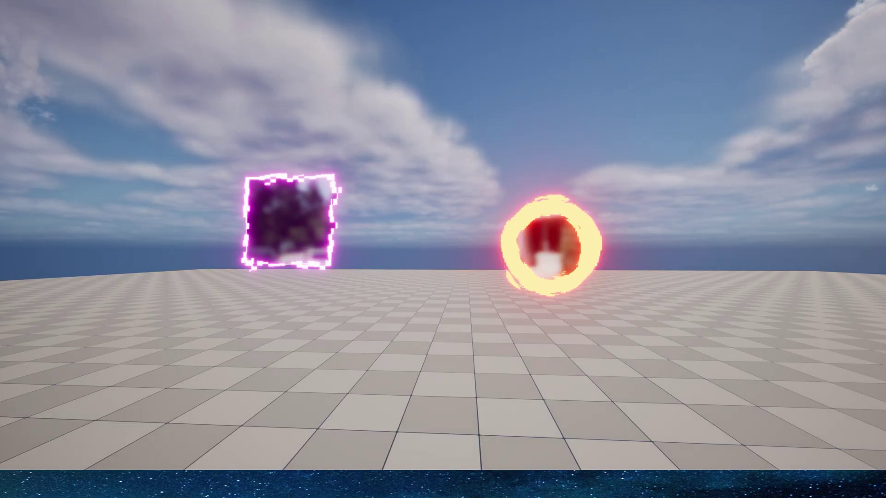
{"action": "key", "text": "w"}
{"action": "key", "text": "d"}
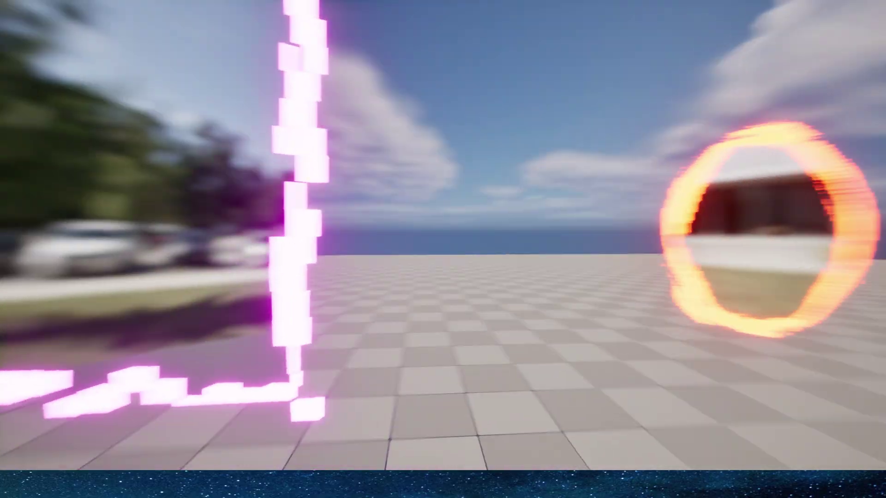
{"action": "key", "text": "w"}
{"action": "key", "text": "s"}
{"action": "key", "text": "a"}
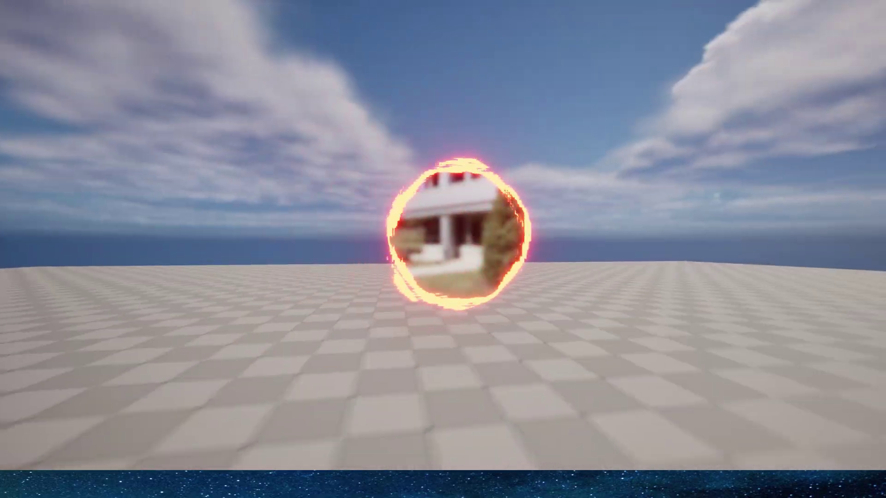
{"action": "key", "text": "d"}
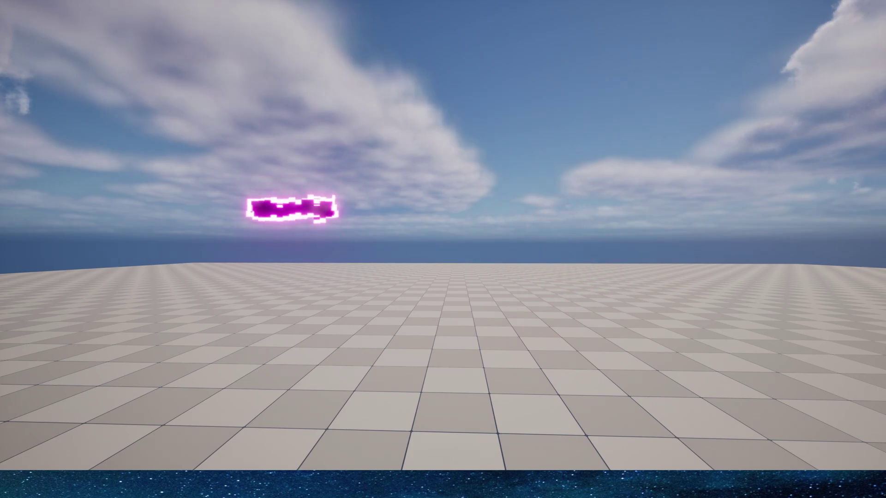
{"action": "key", "text": "d"}
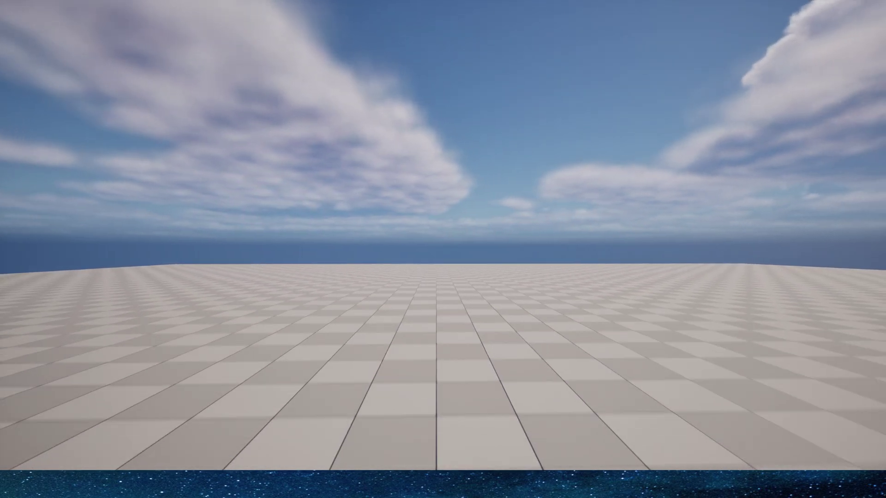